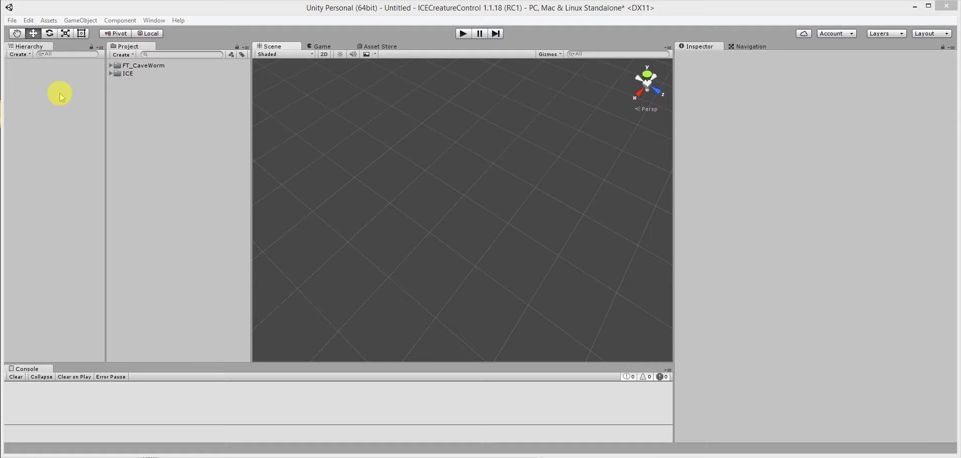
# - Import the complete Skeletons Pack from the Asset Store into the project
pyautogui.click(382, 46)
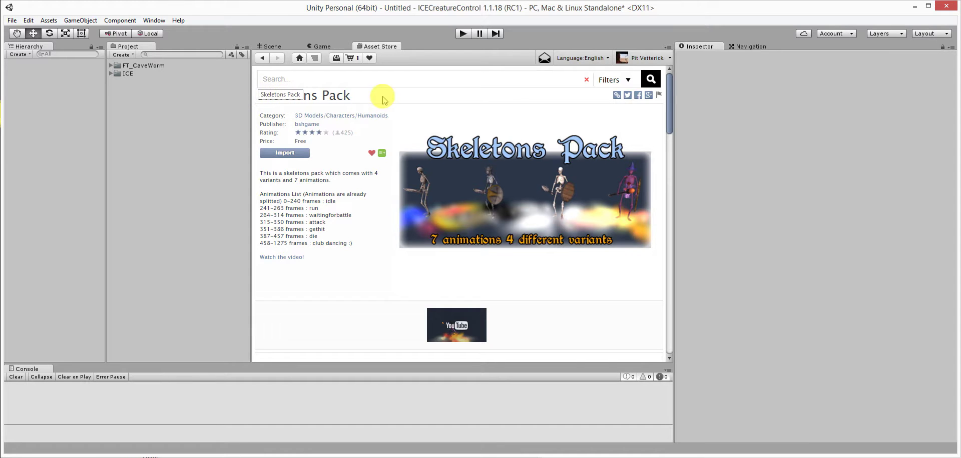
pyautogui.click(298, 152)
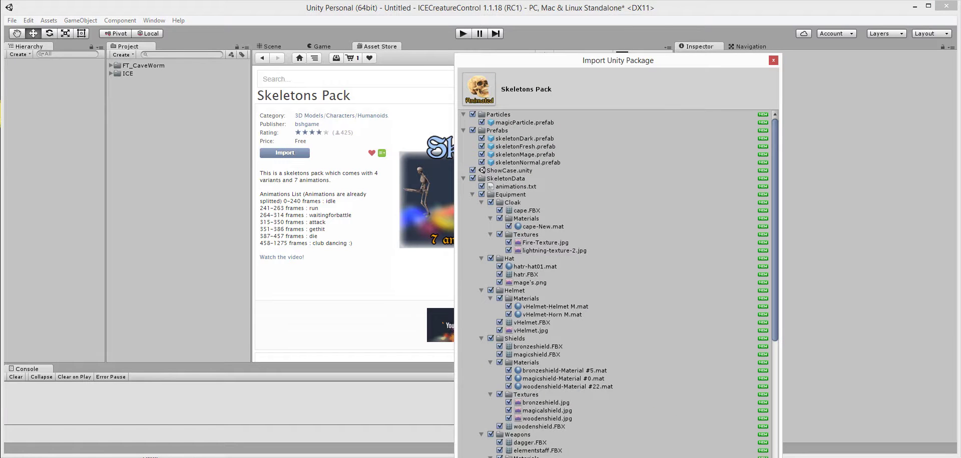
pyautogui.click(751, 456)
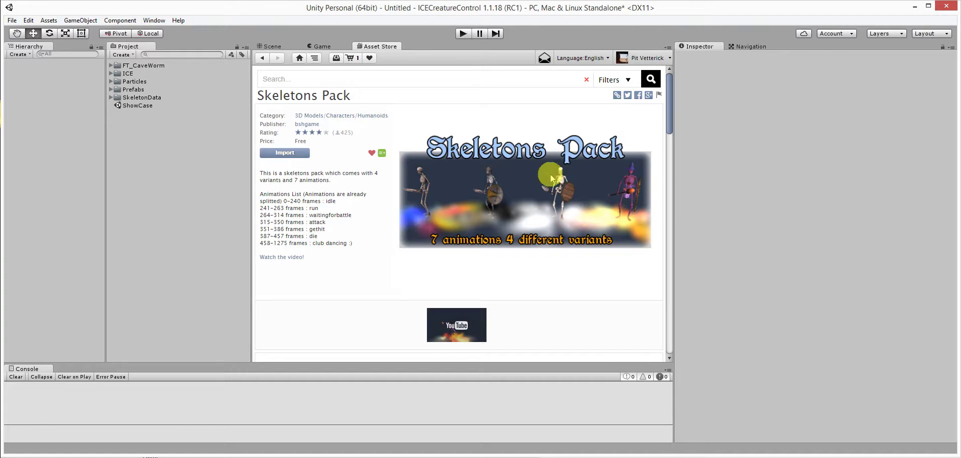
# - Open the ShowCase scene without saving the untitled scene, and preview the skeletons briefly in play mode
pyautogui.click(271, 46)
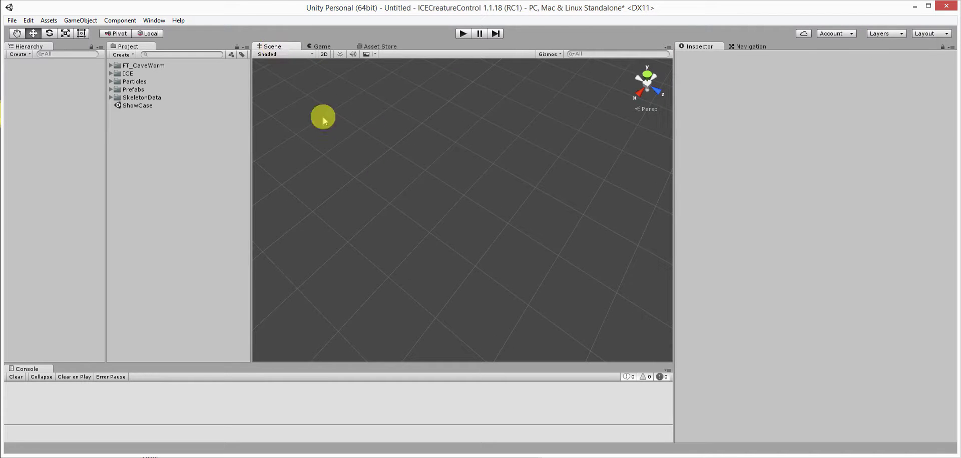
pyautogui.doubleClick(132, 106)
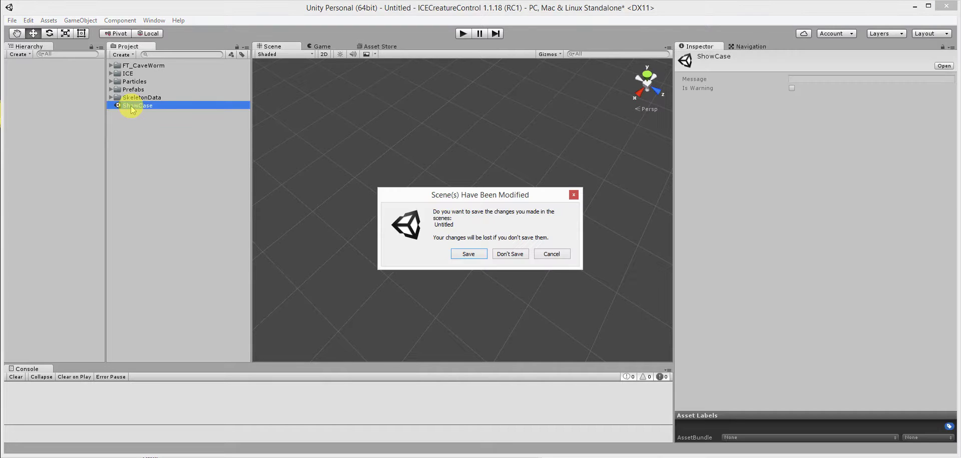
pyautogui.click(506, 255)
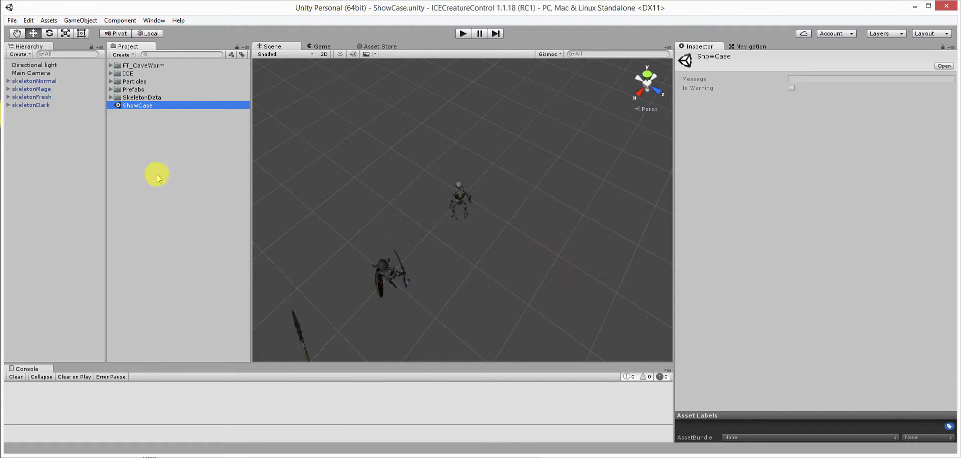
pyautogui.click(462, 35)
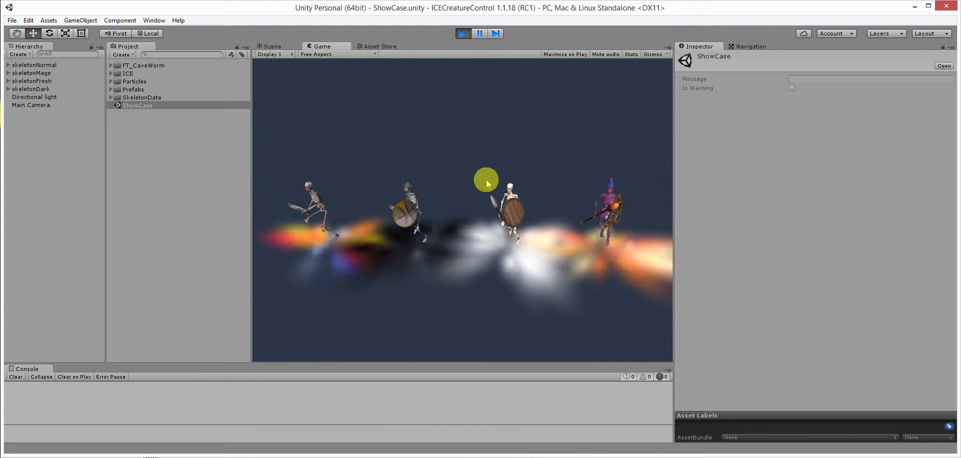
pyautogui.click(462, 34)
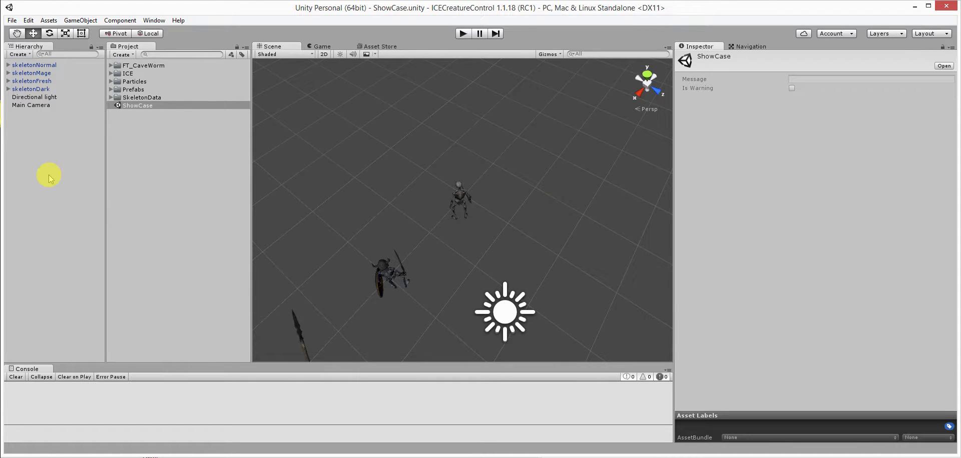
# - Add a 3D plane to the scene and set its X and Z scale to 100
pyautogui.rightClick(33, 172)
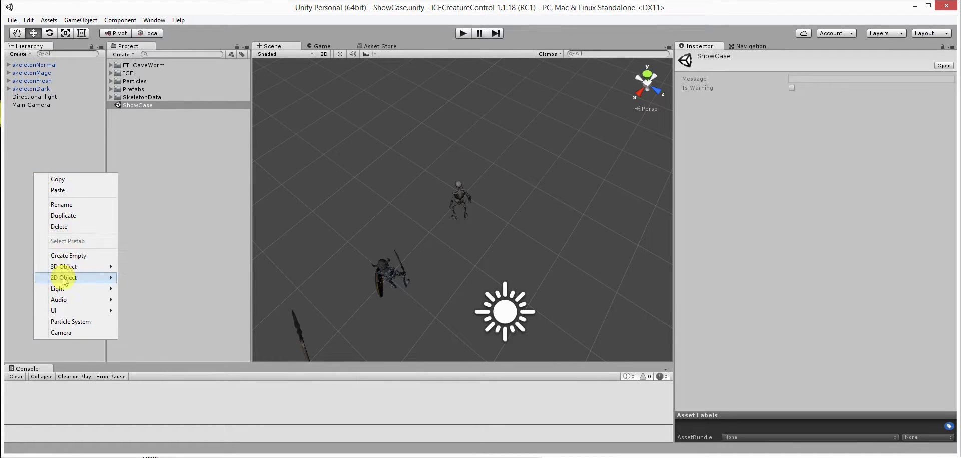
pyautogui.moveTo(69, 268)
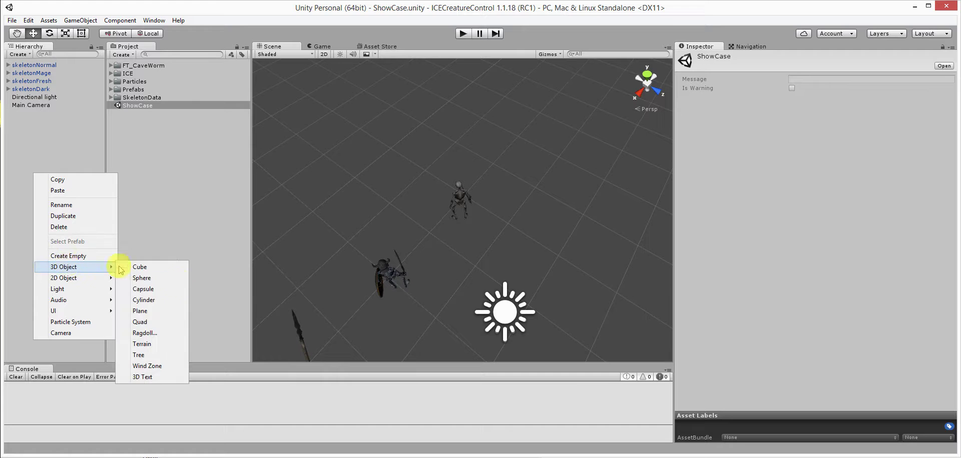
pyautogui.click(148, 315)
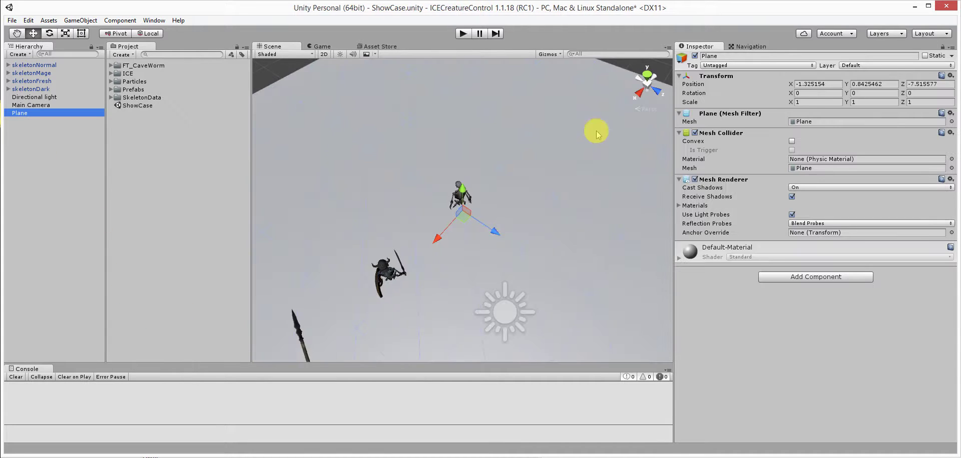
pyautogui.click(808, 102)
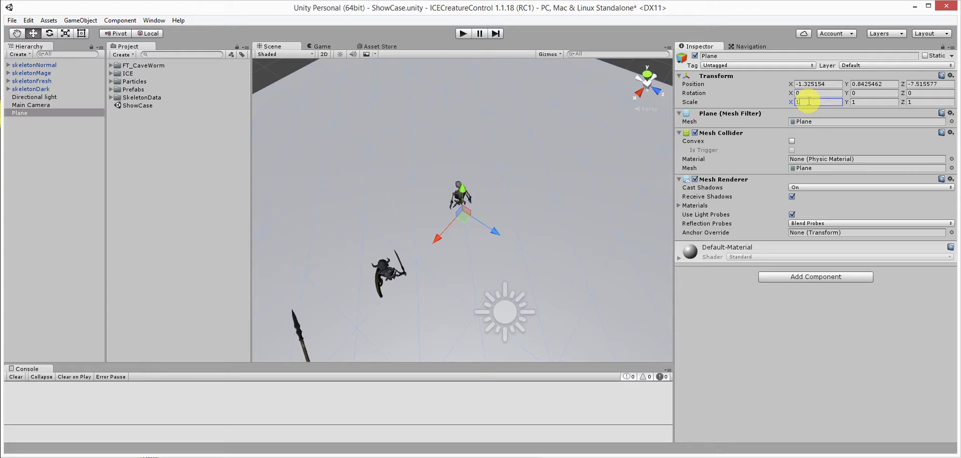
pyautogui.write('0')
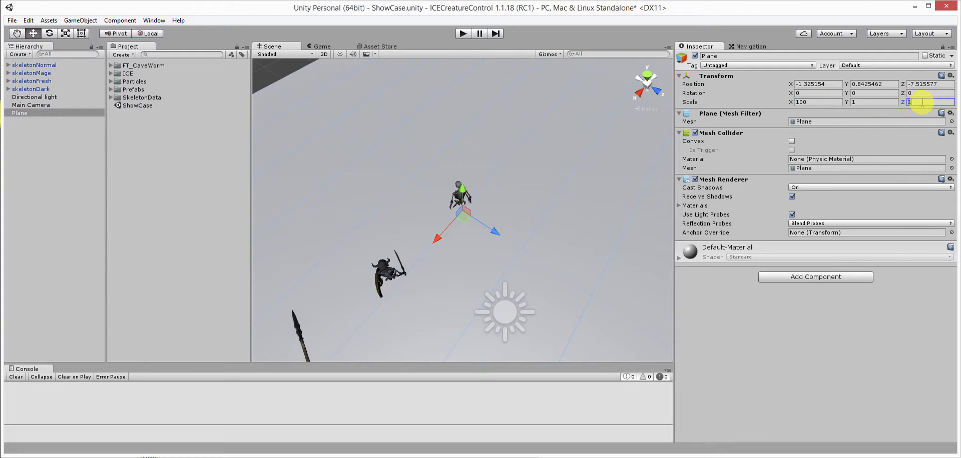
pyautogui.write('0')
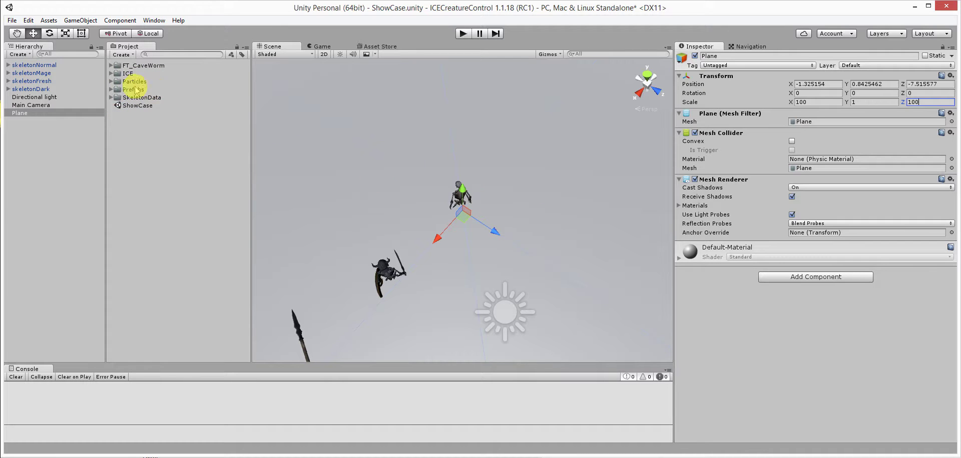
# - Apply the GROUND1000x1000 material from the ICESharedAssets Scale materials to the plane
pyautogui.click(110, 73)
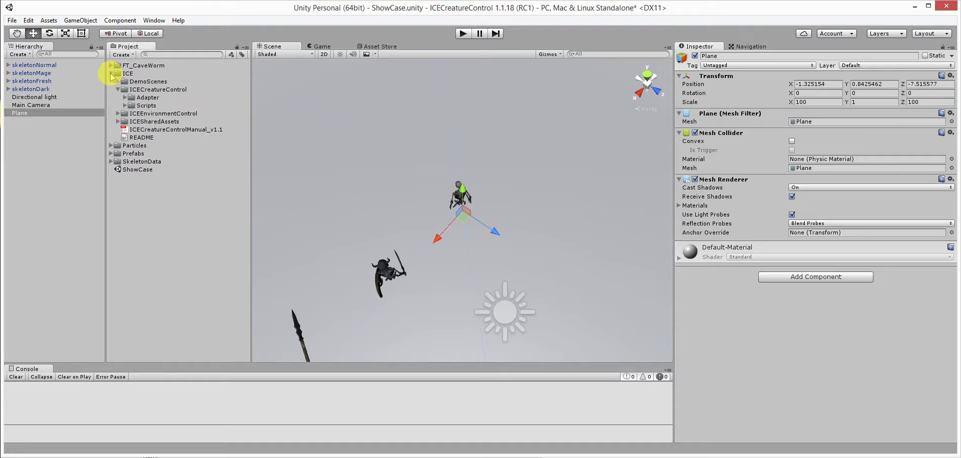
pyautogui.click(119, 122)
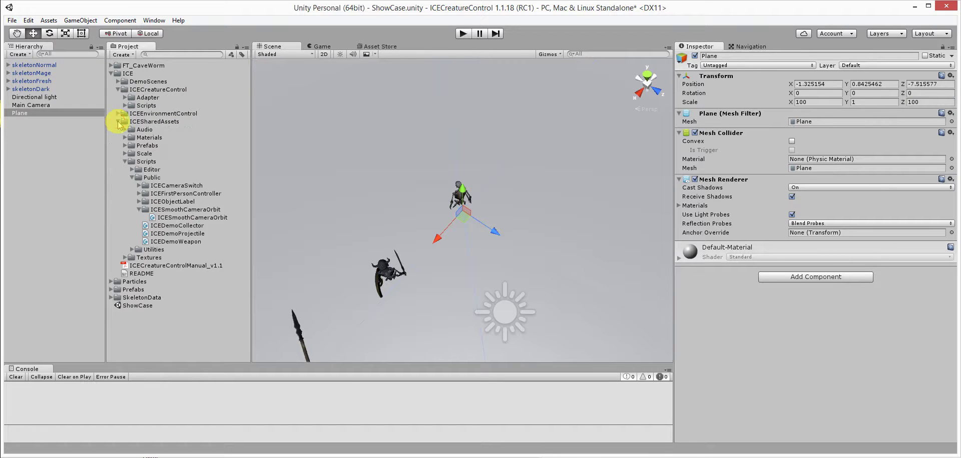
pyautogui.click(125, 154)
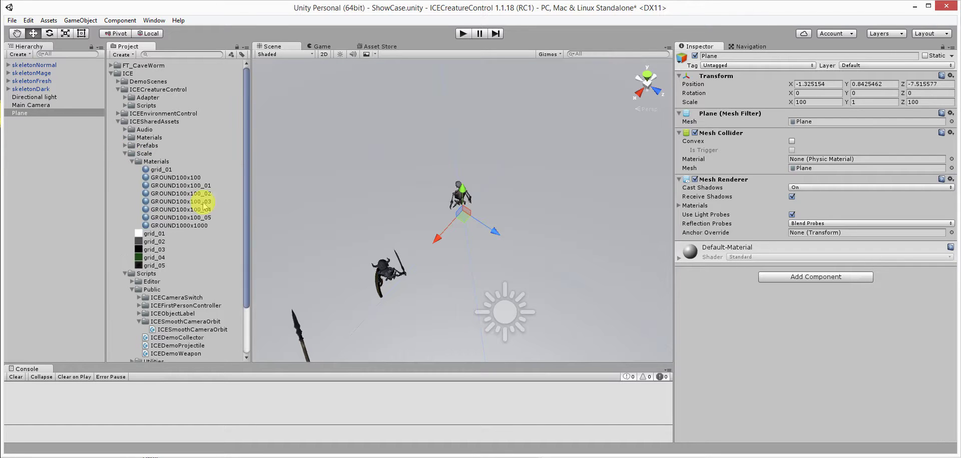
pyautogui.moveTo(160, 225); pyautogui.dragTo(425, 180)
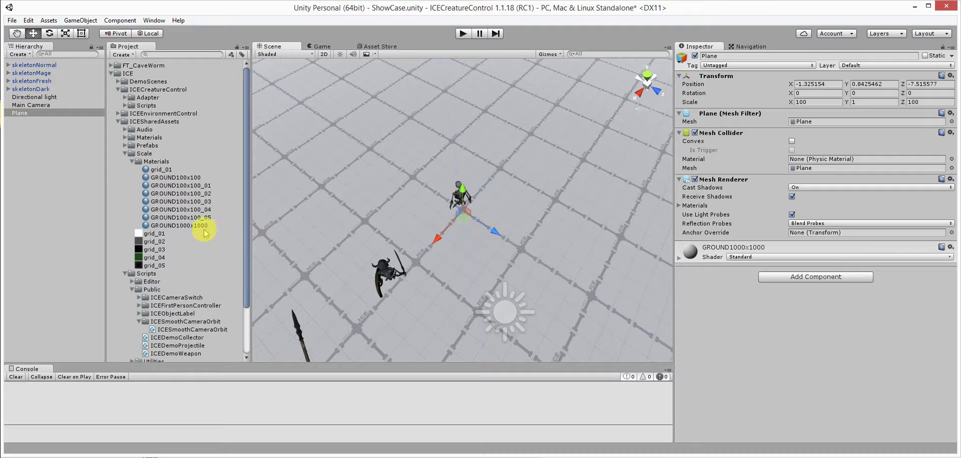
# - Set the plane's position to 0, 0, 0 and check the skeleton's feet against the ground
pyautogui.scroll(-2, 461, 207)
pyautogui.moveTo(461, 208); pyautogui.dragTo(481, 201)
pyautogui.write('0')
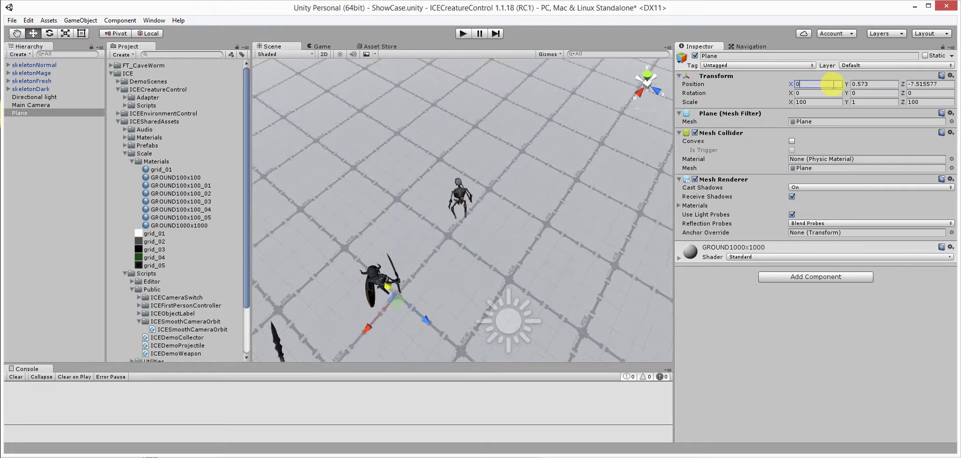
pyautogui.click(877, 84)
pyautogui.write('0')
pyautogui.click(943, 84)
pyautogui.write('0')
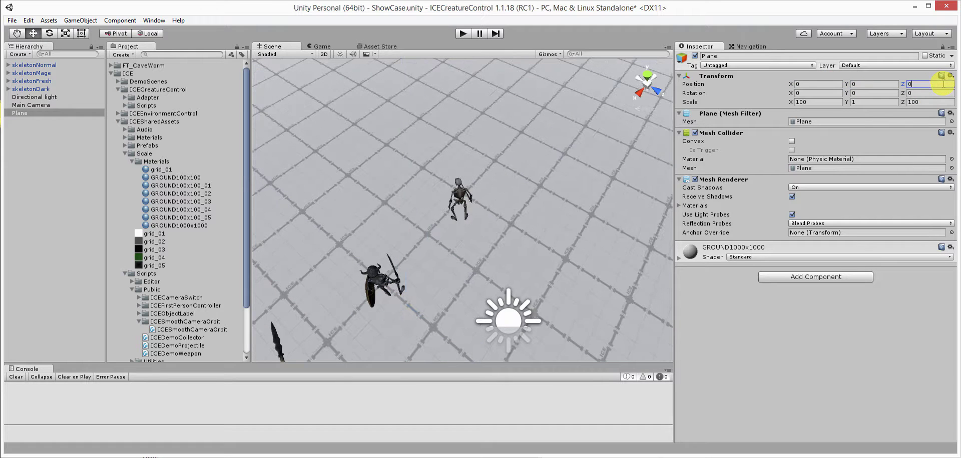
pyautogui.scroll(8, 488, 193)
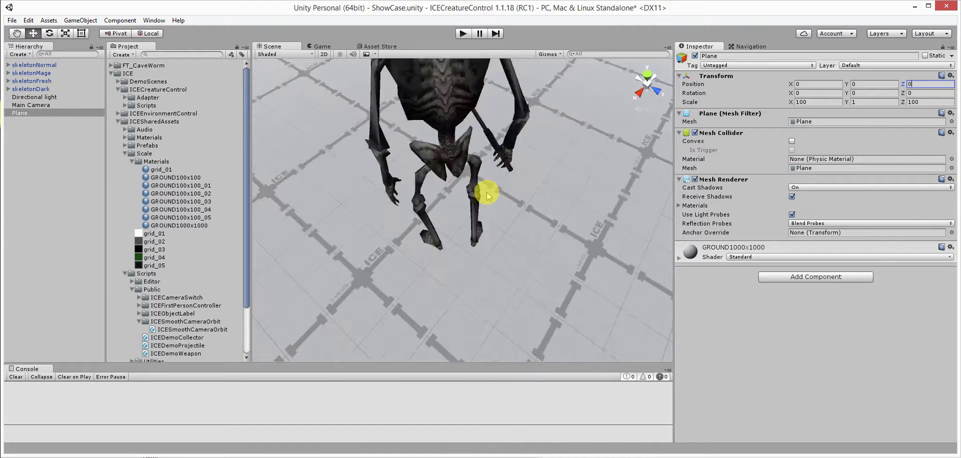
pyautogui.scroll(-6, 486, 193)
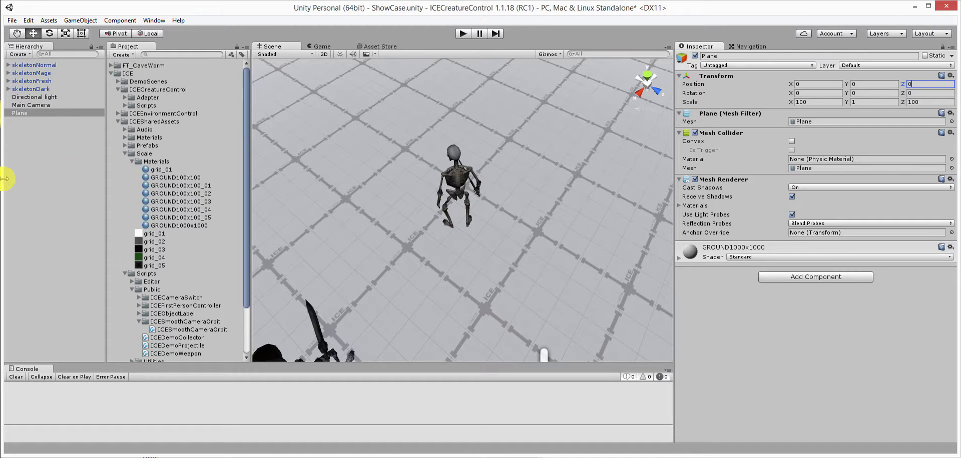
# - Add an ICECreatureControl Creature Register to the scene and show its settings
pyautogui.click(41, 161)
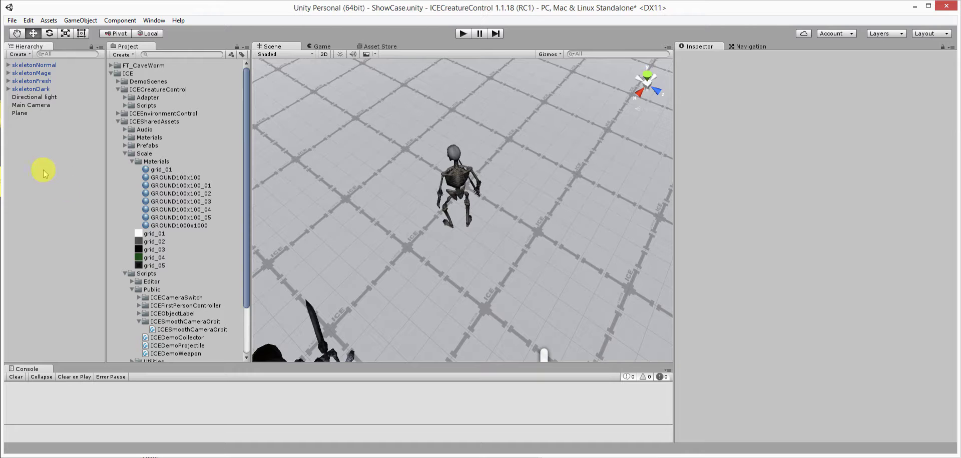
pyautogui.click(152, 22)
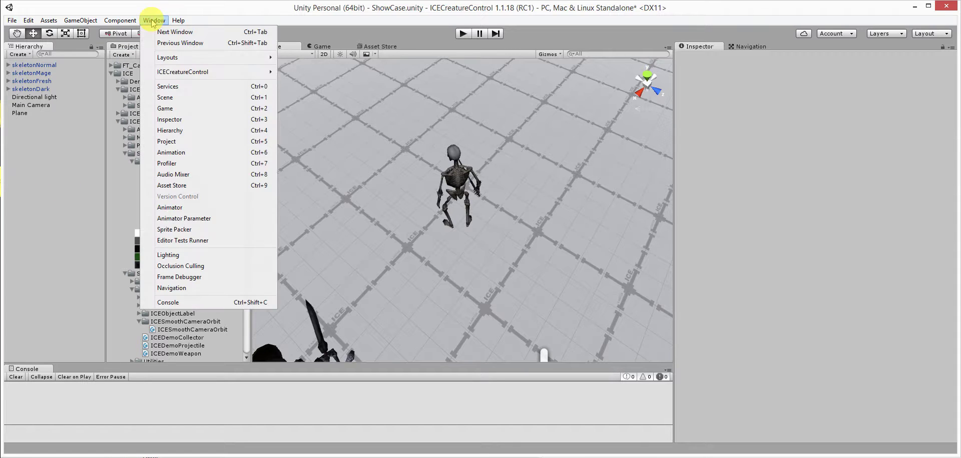
pyautogui.moveTo(190, 75)
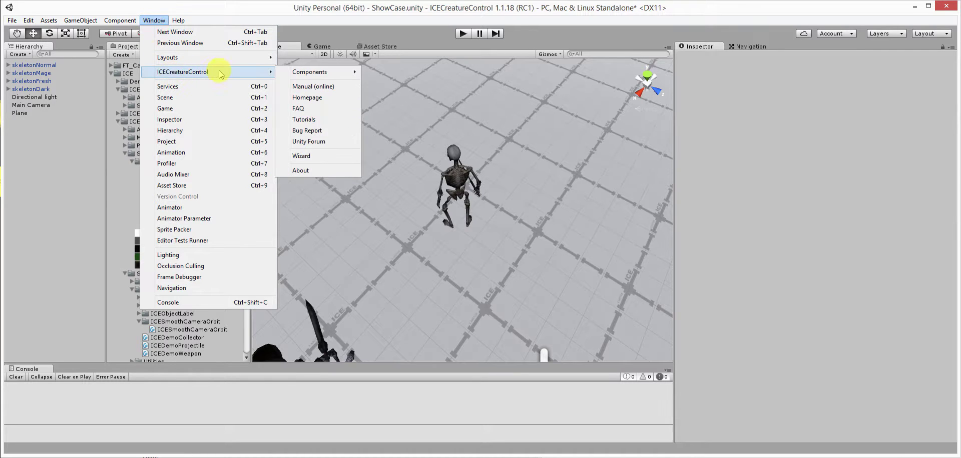
pyautogui.moveTo(350, 72)
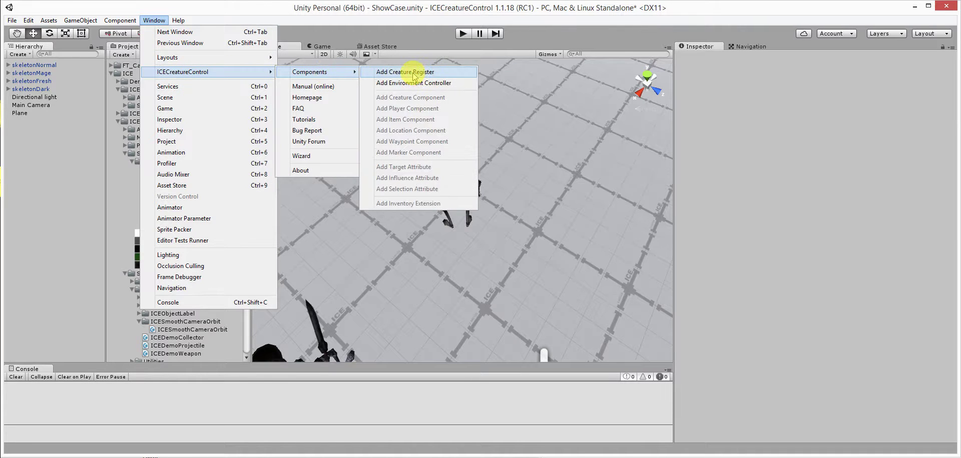
pyautogui.click(413, 73)
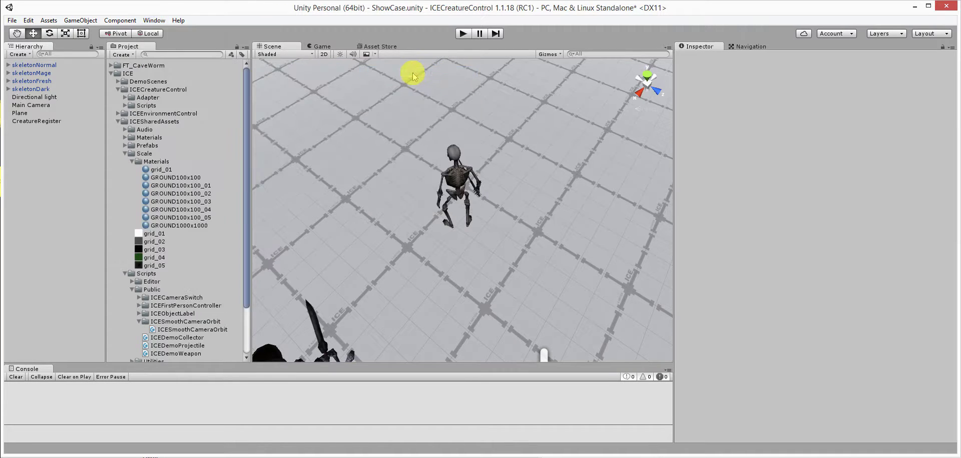
pyautogui.click(24, 123)
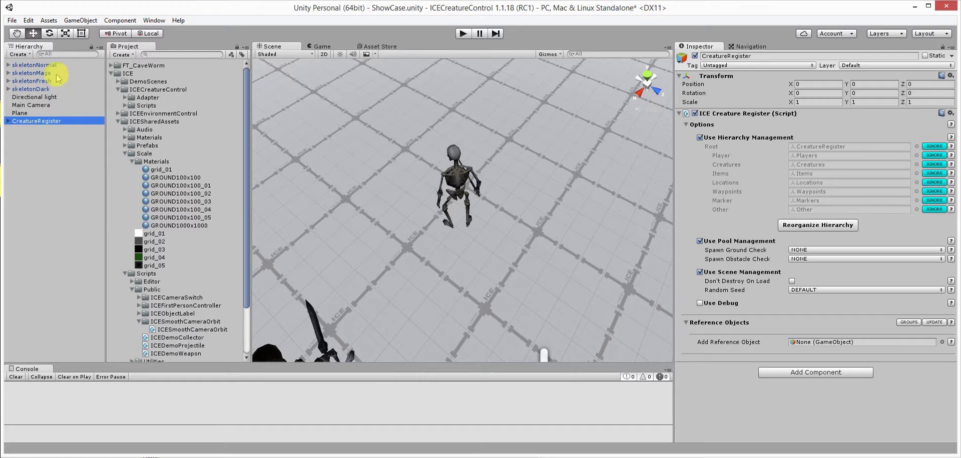
# - Add the ICE Creature Control component to skeletonNormal
pyautogui.click(31, 65)
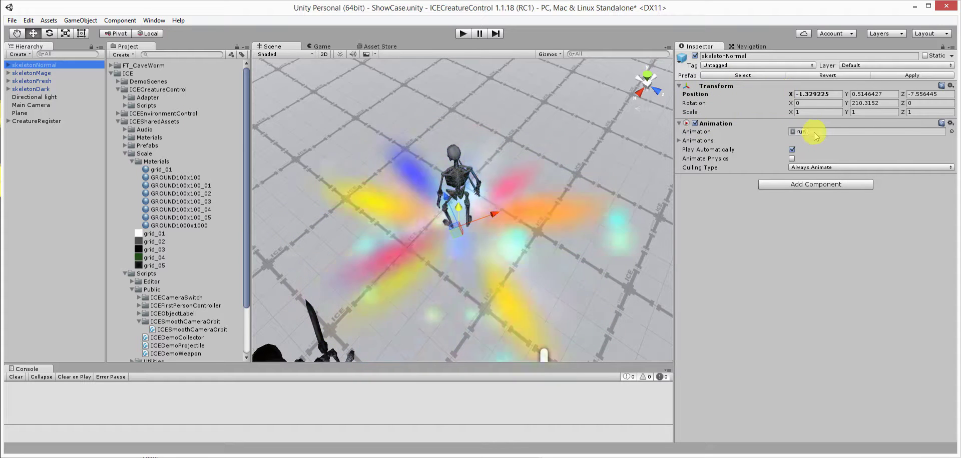
pyautogui.click(801, 185)
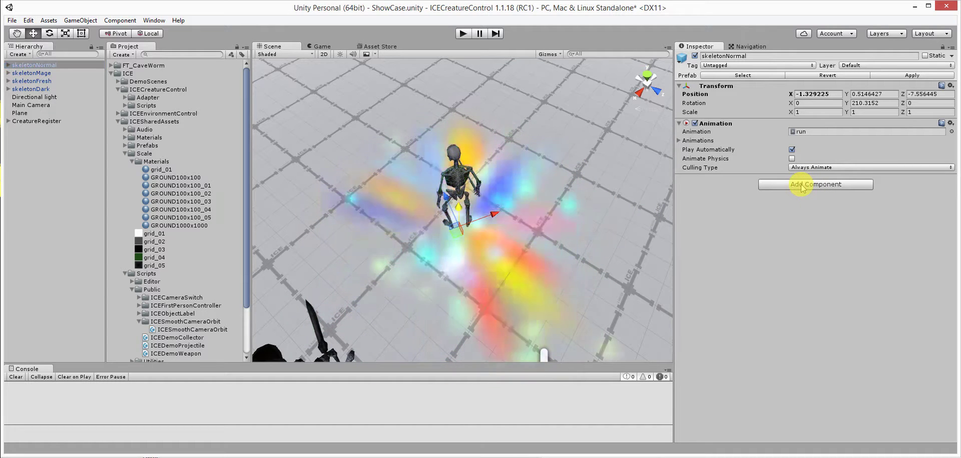
pyautogui.click(833, 185)
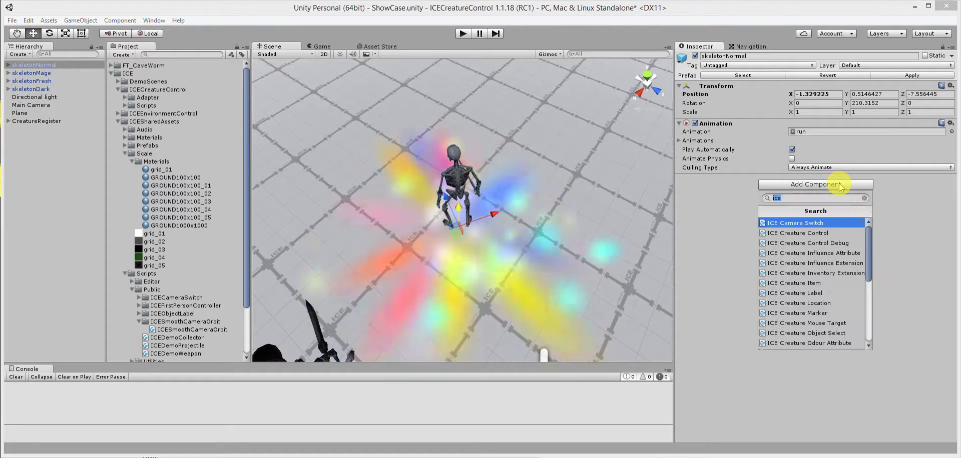
pyautogui.click(827, 234)
# - Generate skeletonNormal's Home target object automatically and enable Show Debug to view its range in the scene
pyautogui.scroll(-3, 752, 154)
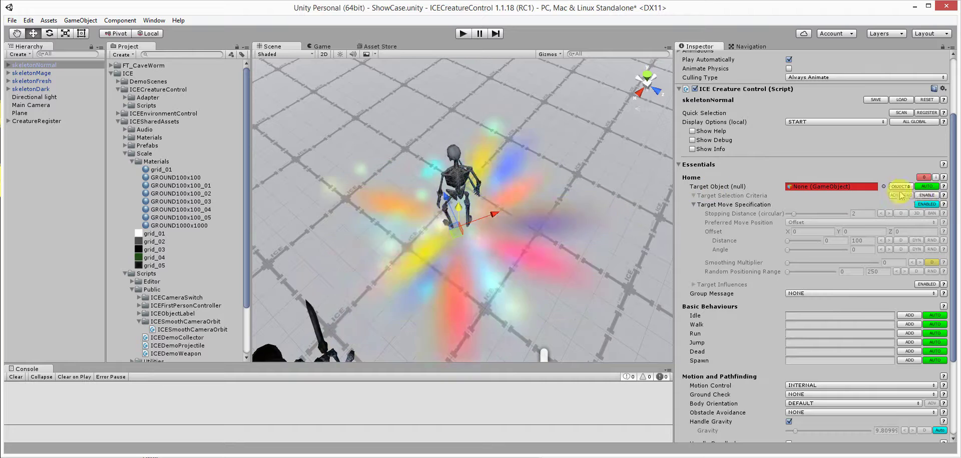
pyautogui.click(927, 186)
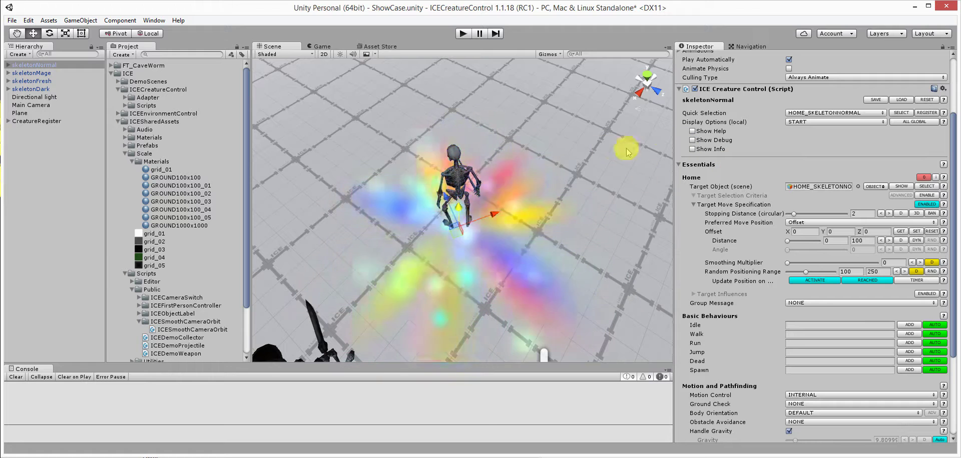
pyautogui.click(693, 140)
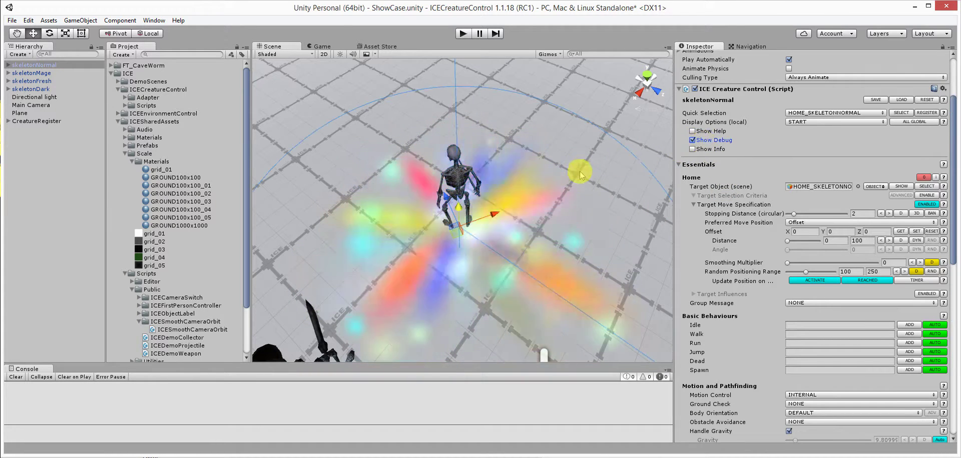
pyautogui.scroll(-5, 575, 169)
pyautogui.scroll(-3, 531, 202)
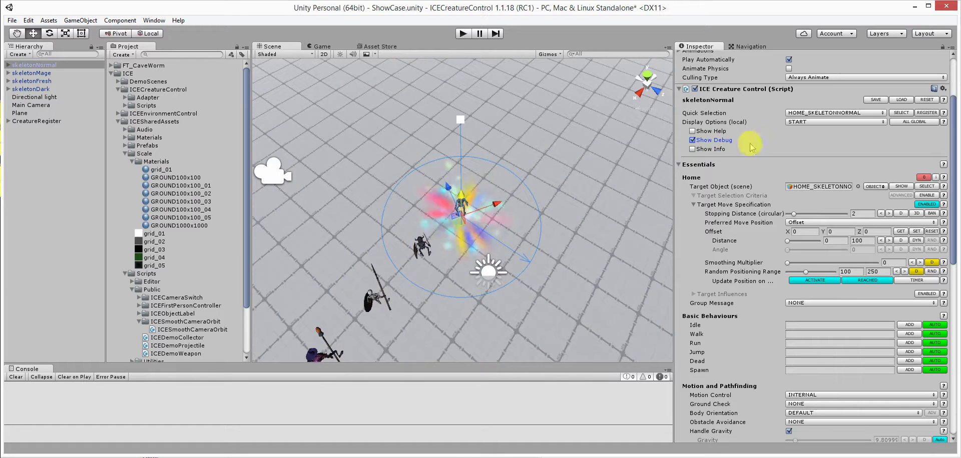
# - Set the Home target's Random Positioning Range to 25 and check the enlarged range in the scene
pyautogui.scroll(-2, 556, 200)
pyautogui.scroll(-1, 556, 200)
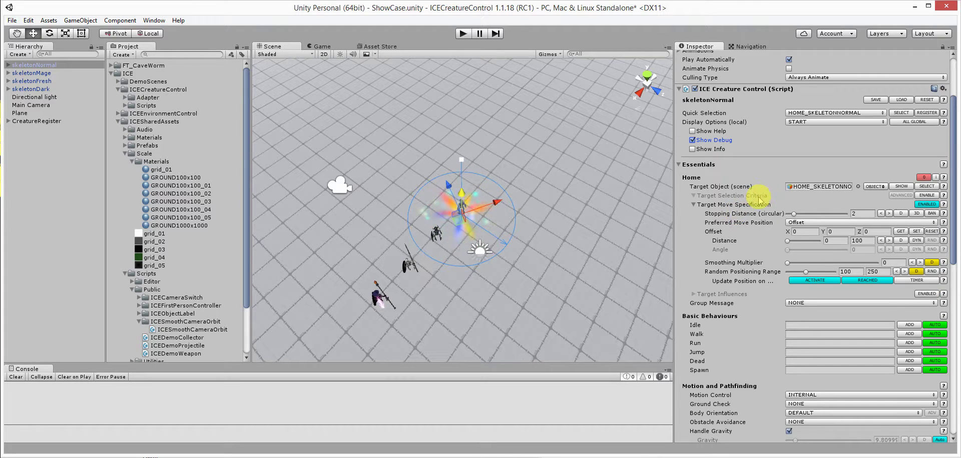
pyautogui.scroll(-3, 741, 209)
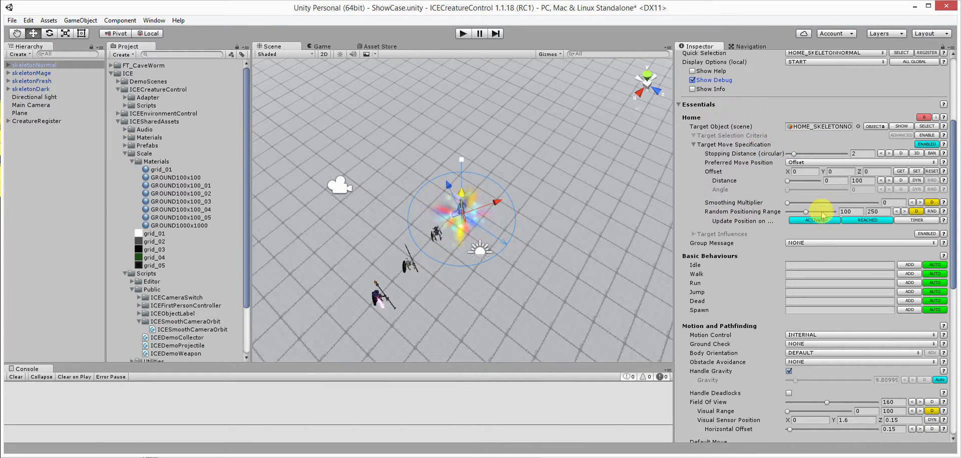
pyautogui.click(860, 210)
pyautogui.write('25')
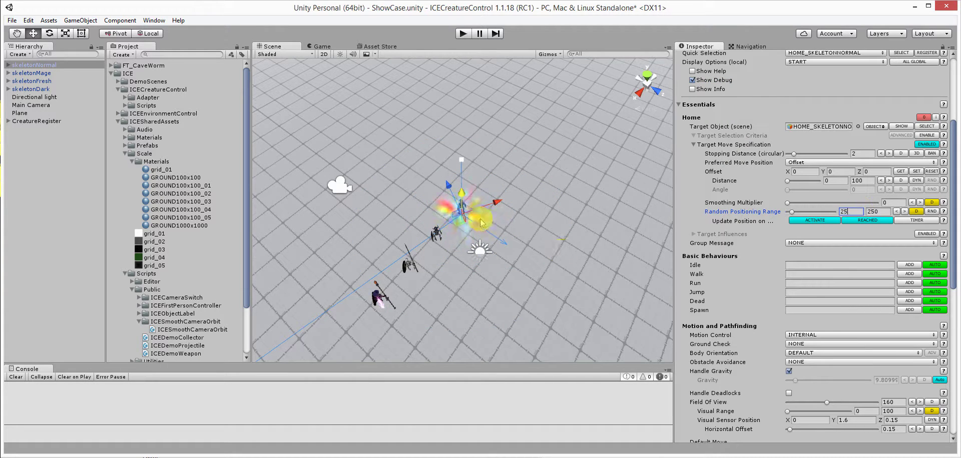
pyautogui.scroll(-5, 464, 207)
pyautogui.scroll(-3, 463, 205)
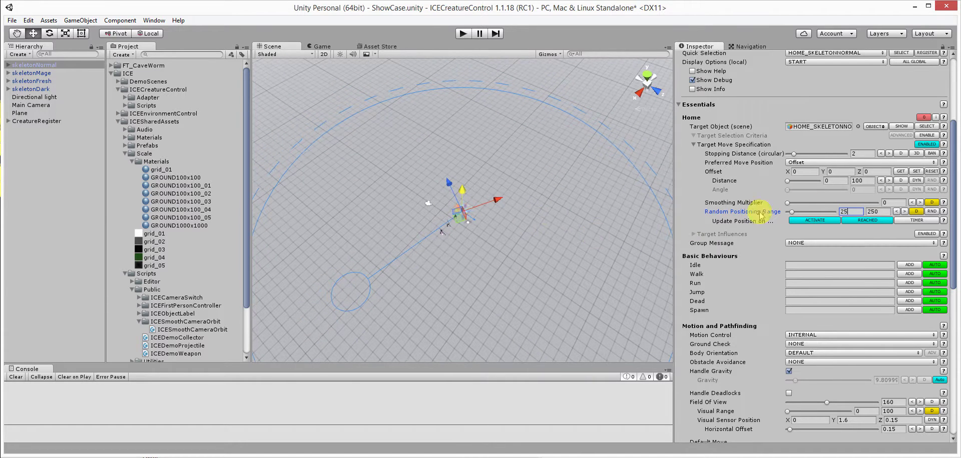
pyautogui.scroll(5, 800, 175)
pyautogui.scroll(-5, 800, 178)
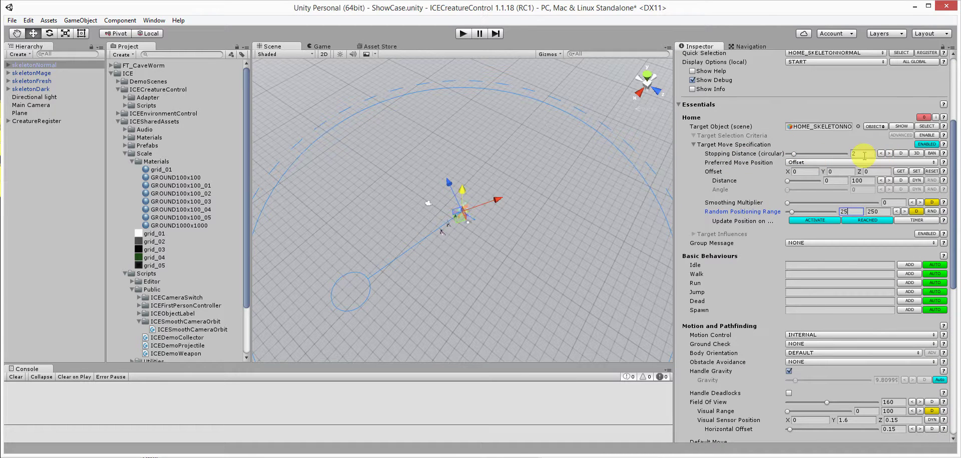
# - Generate skeletonNormal's Idle, Walk, Run, Jump, Dead and Spawn basic behaviours automatically
pyautogui.scroll(-1, 757, 228)
pyautogui.scroll(-1, 757, 228)
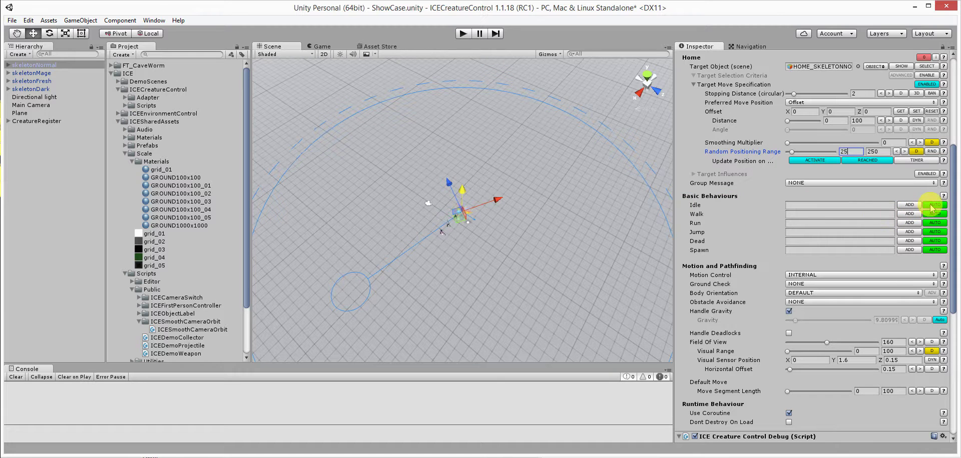
pyautogui.click(931, 205)
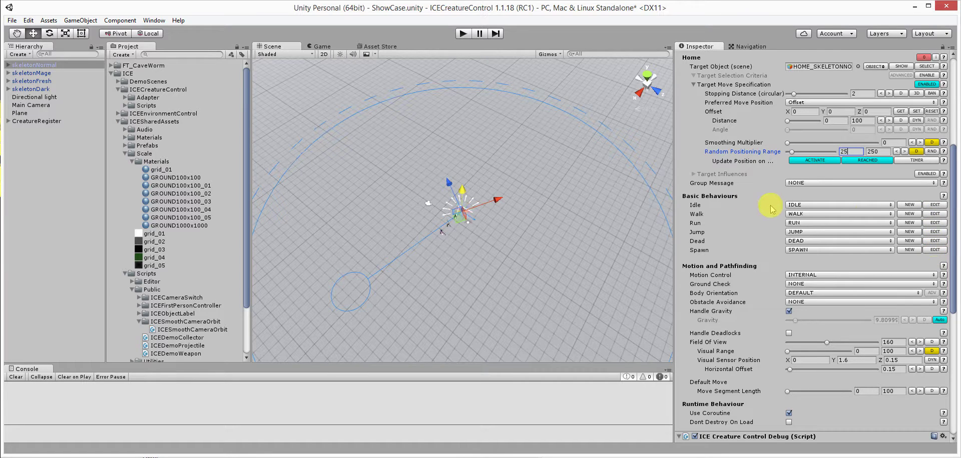
# - Enable animation for the IDLE behaviour, using the waitingforbattle clip with WrapMode Loop
pyautogui.click(929, 205)
pyautogui.click(702, 247)
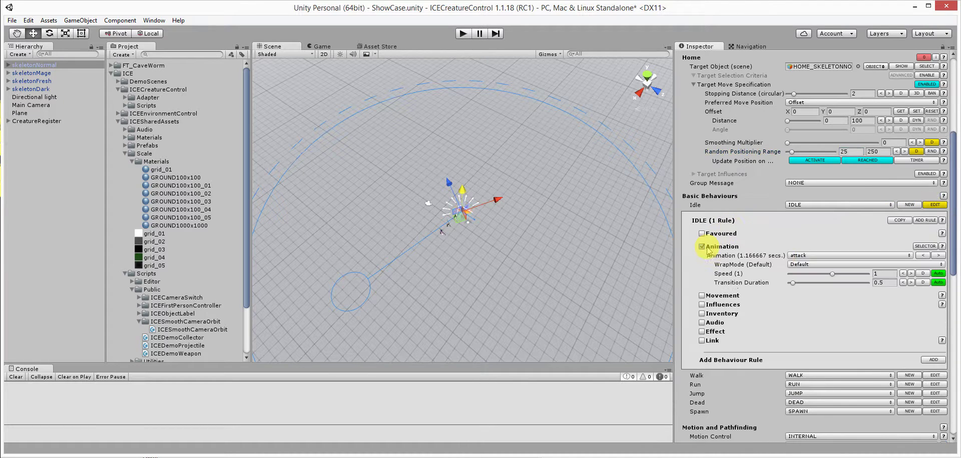
pyautogui.click(821, 256)
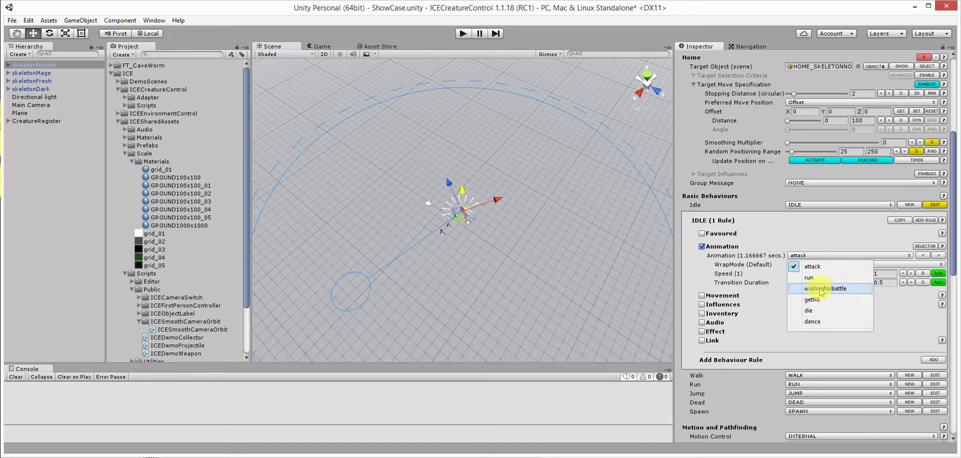
pyautogui.click(841, 289)
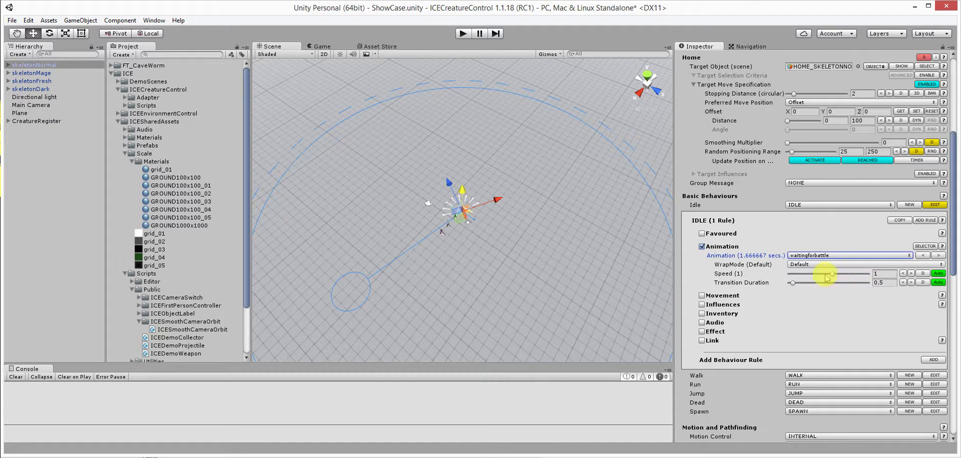
pyautogui.click(813, 265)
pyautogui.click(821, 309)
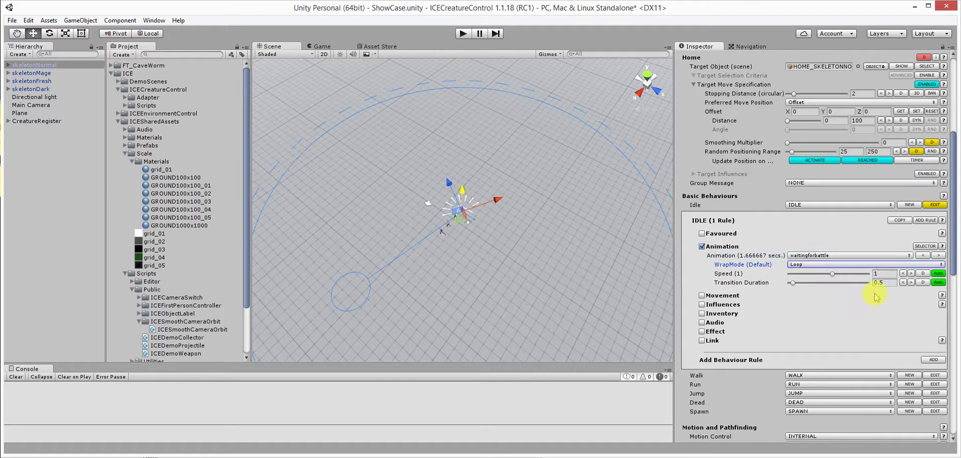
pyautogui.click(935, 206)
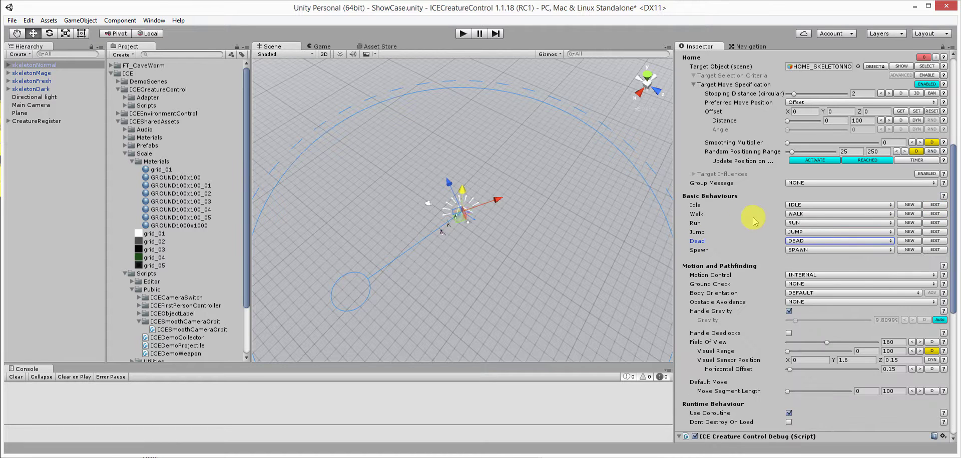
# - Enable animation for the WALK behaviour and assign it the run clip
pyautogui.click(935, 214)
pyautogui.click(716, 258)
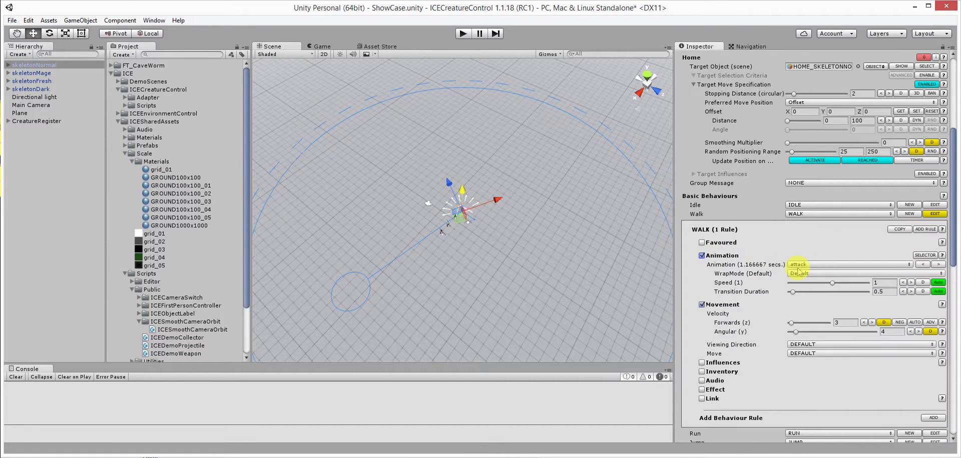
pyautogui.click(826, 264)
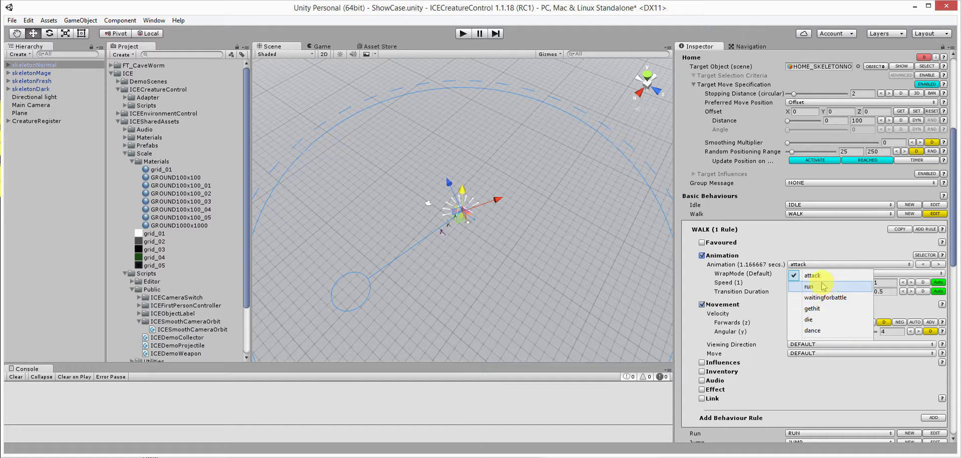
pyautogui.click(827, 287)
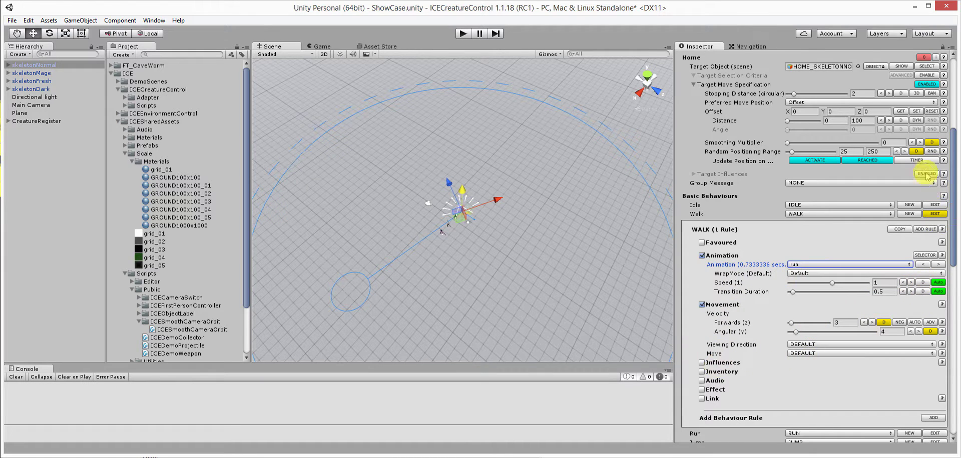
pyautogui.click(935, 214)
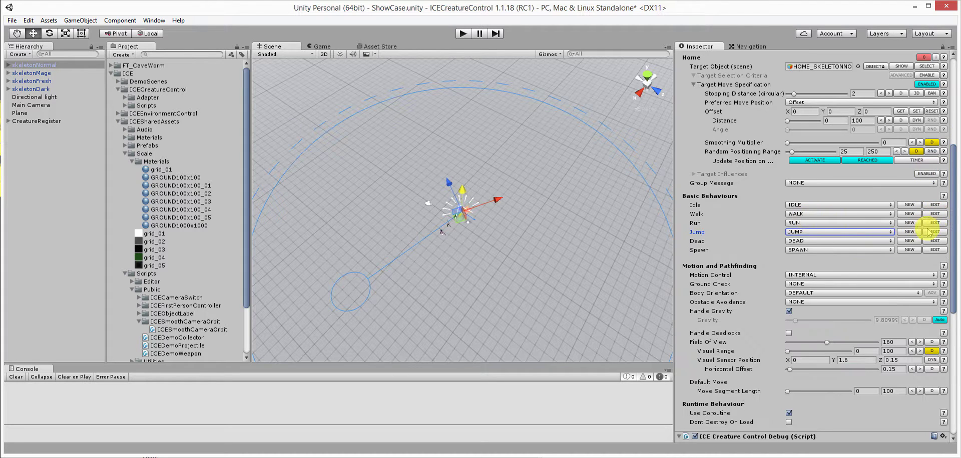
# - Give the RUN behaviour the run animation with WrapMode Loop
pyautogui.click(933, 223)
pyautogui.click(809, 274)
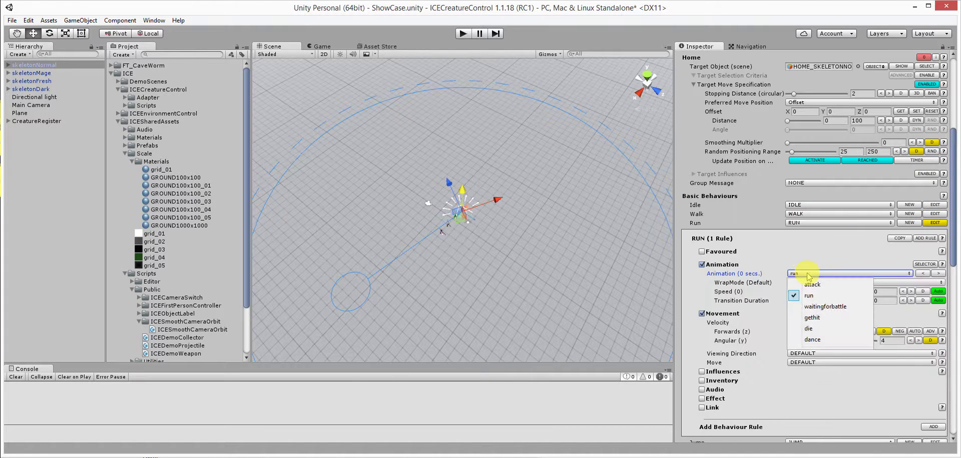
pyautogui.click(830, 256)
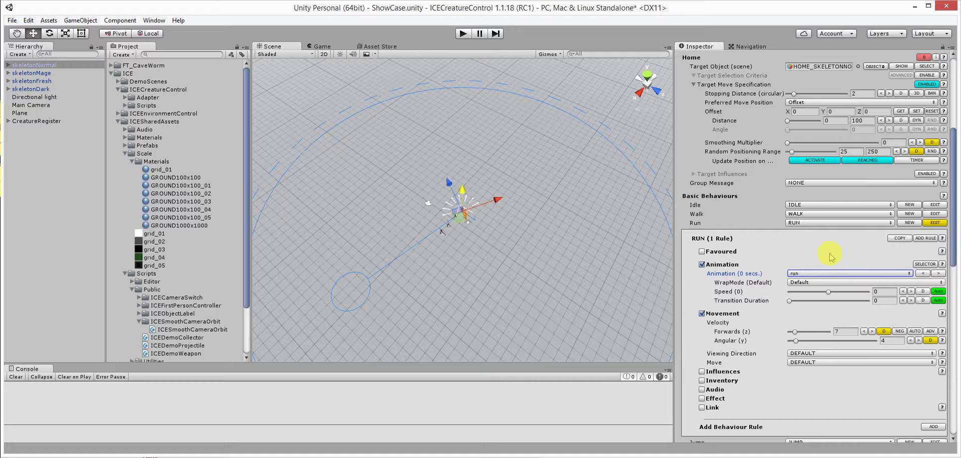
pyautogui.click(817, 283)
pyautogui.click(816, 327)
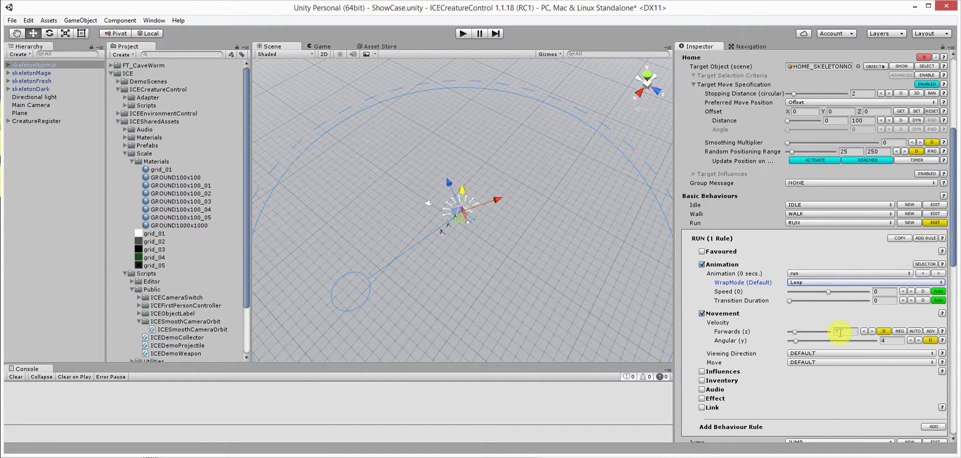
pyautogui.click(934, 222)
# - Set the WALK behaviour's animation WrapMode to Loop
pyautogui.click(935, 213)
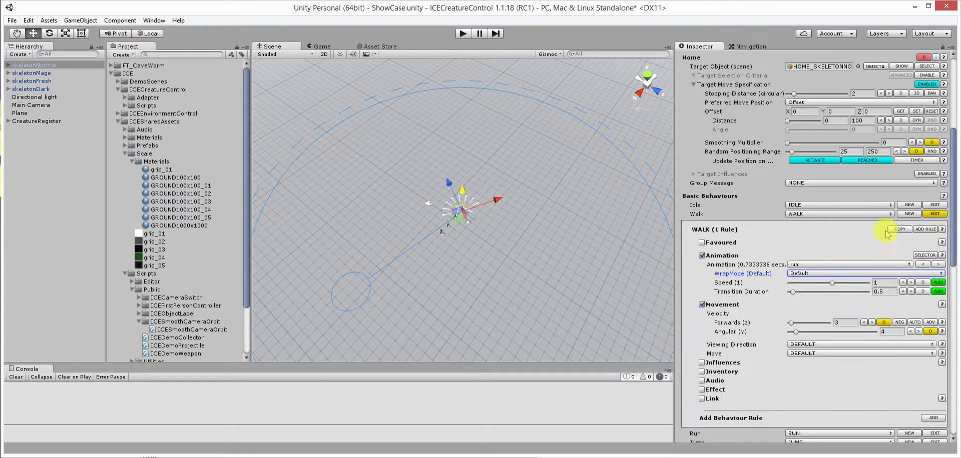
pyautogui.click(821, 273)
pyautogui.click(818, 318)
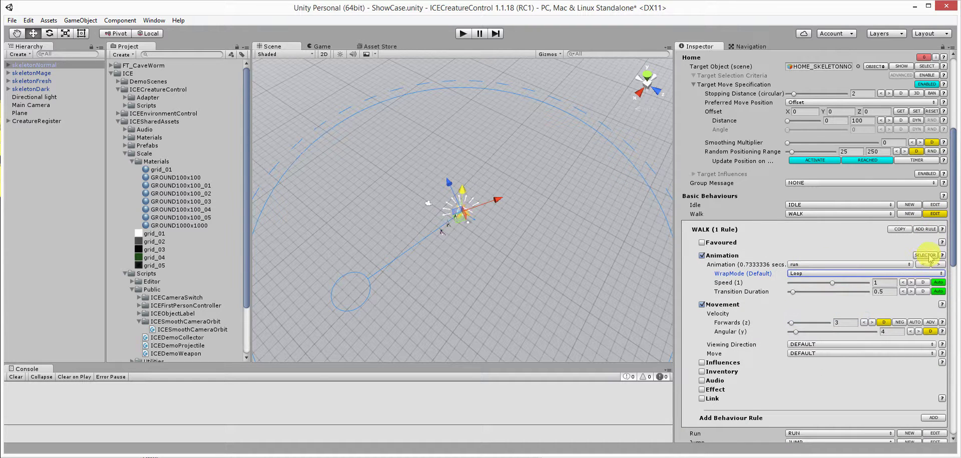
pyautogui.click(930, 216)
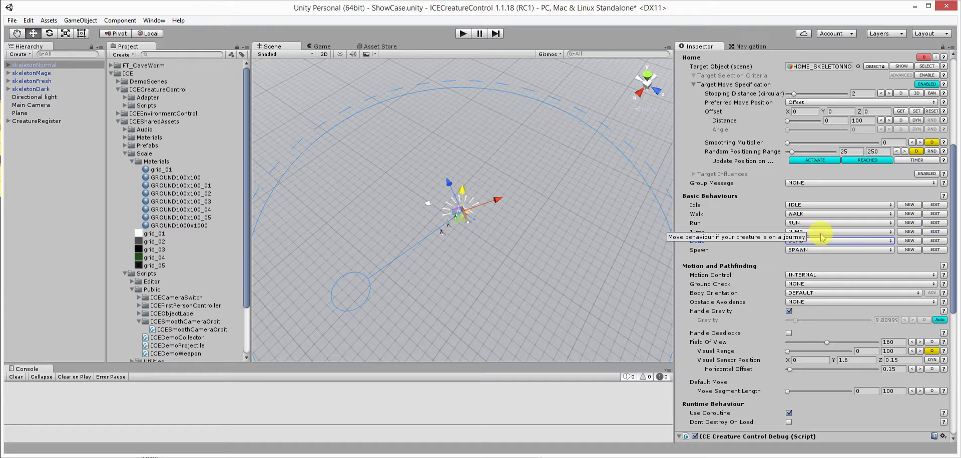
# - Enable animation for the SPAWN behaviour, using the dance clip with WrapMode Loop
pyautogui.click(934, 250)
pyautogui.click(703, 292)
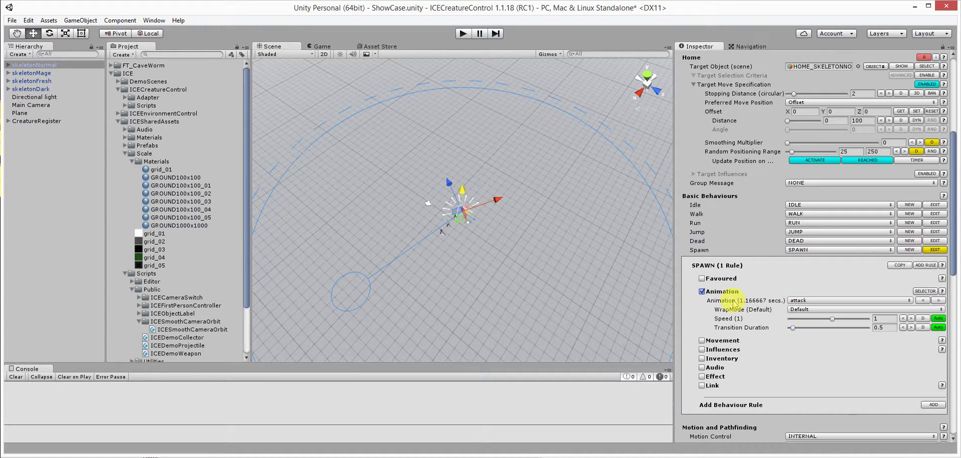
pyautogui.click(819, 301)
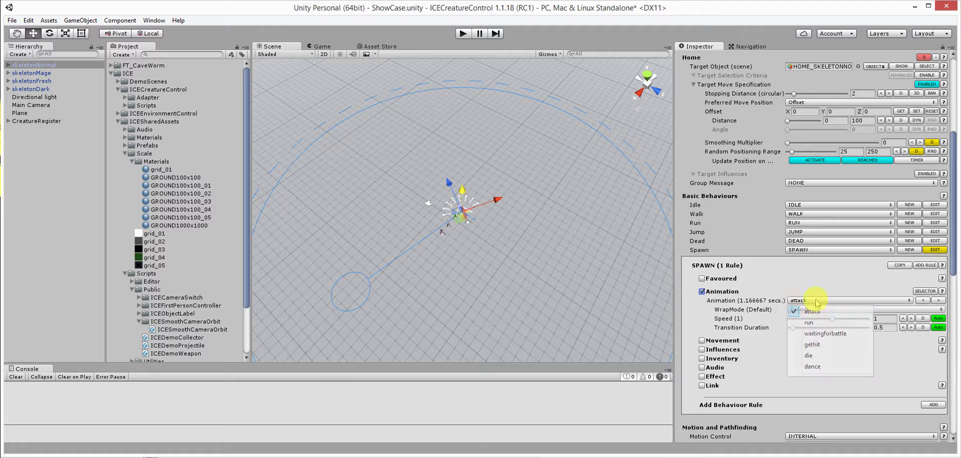
pyautogui.click(814, 364)
pyautogui.click(852, 308)
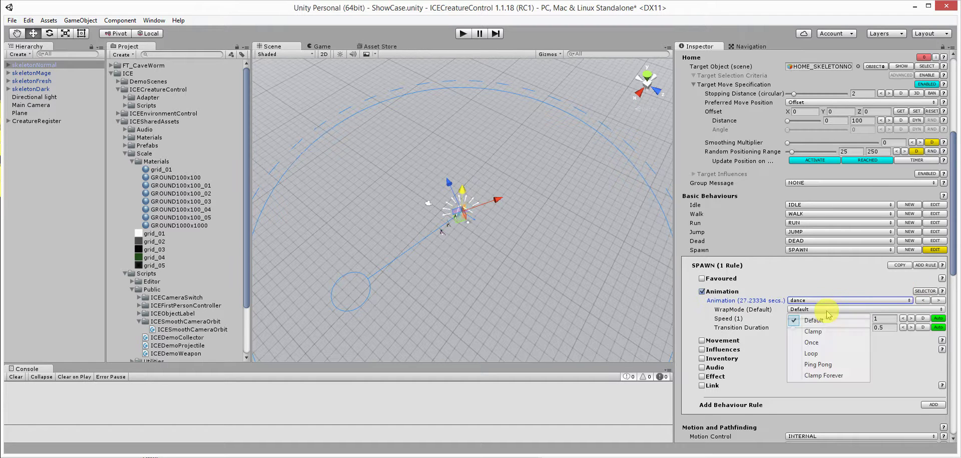
pyautogui.click(812, 355)
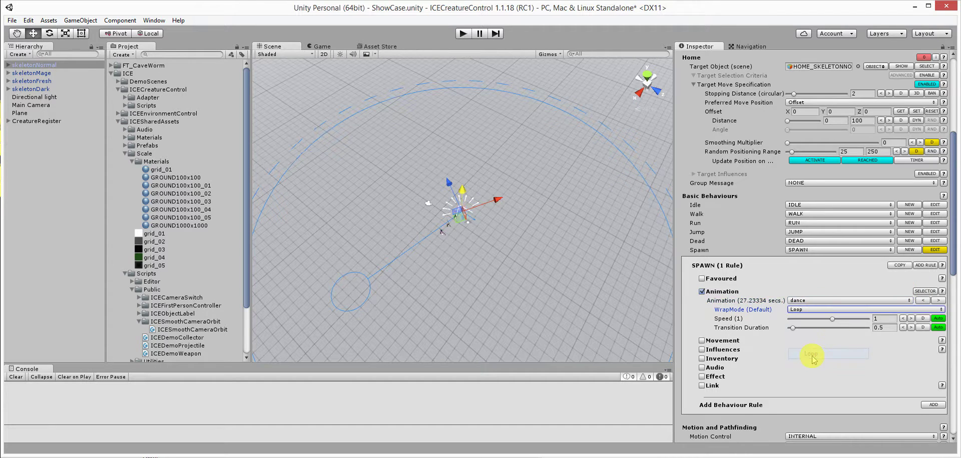
pyautogui.click(929, 251)
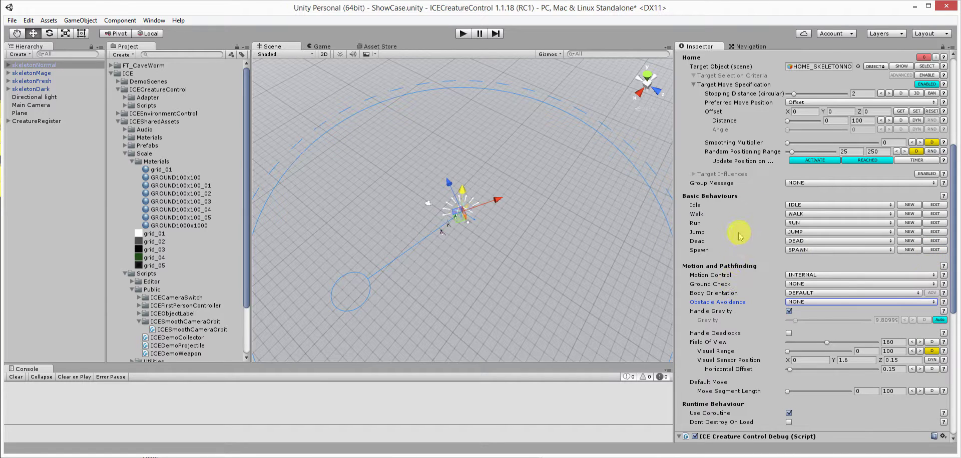
# - Keep Motion Control on INTERNAL and set the Ground Check to RAYCAST with the Terrain layer
pyautogui.scroll(-3, 739, 236)
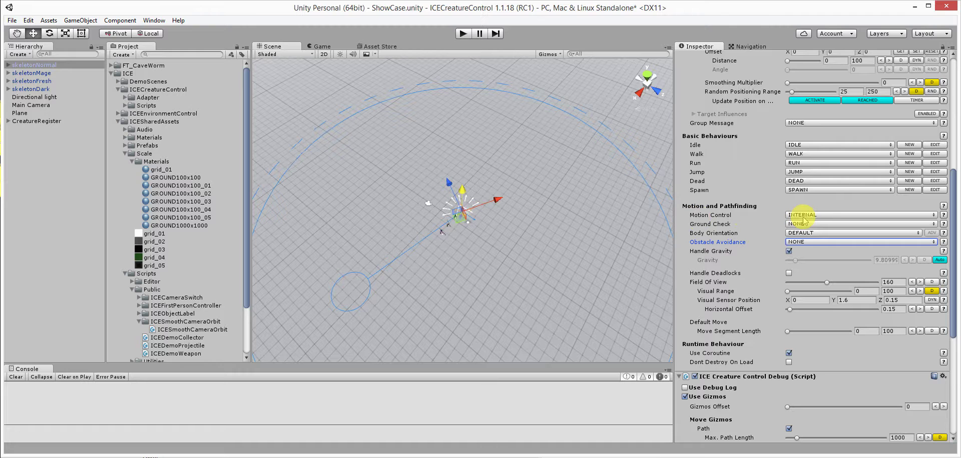
pyautogui.click(831, 219)
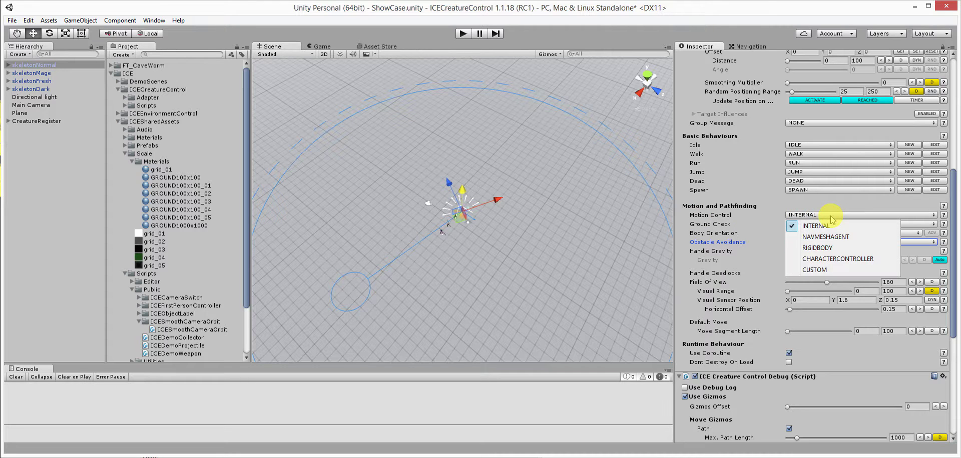
pyautogui.click(808, 222)
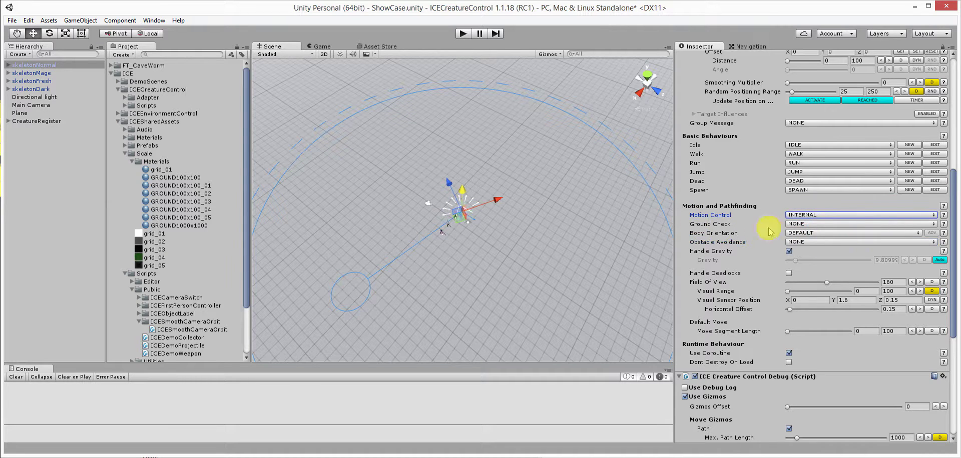
pyautogui.click(807, 224)
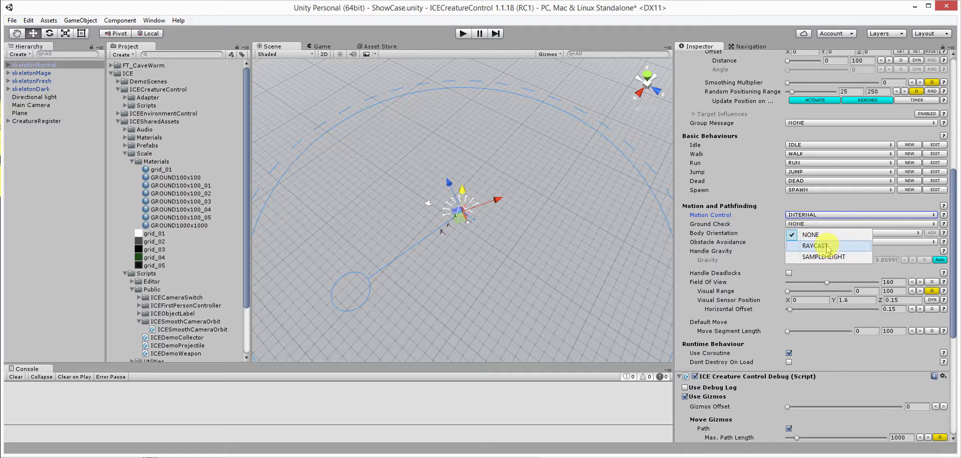
pyautogui.click(815, 246)
pyautogui.click(920, 224)
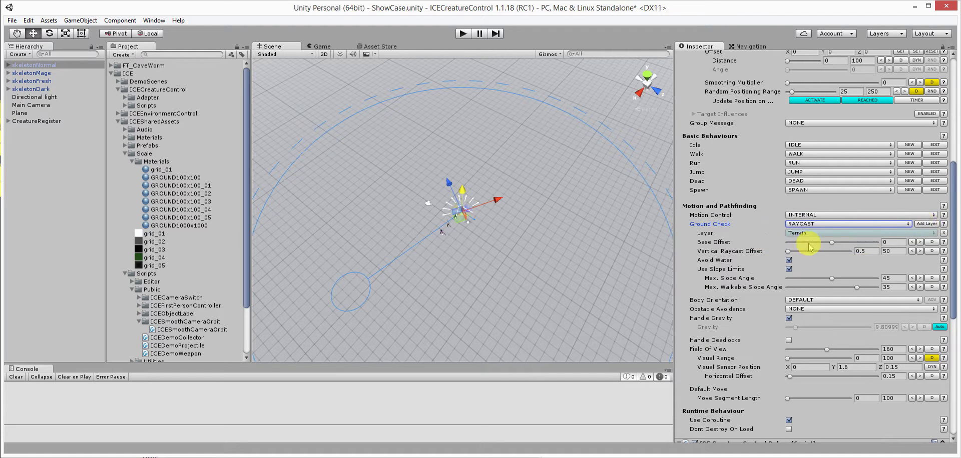
# - Assign the Plane object to the Terrain layer
pyautogui.click(21, 113)
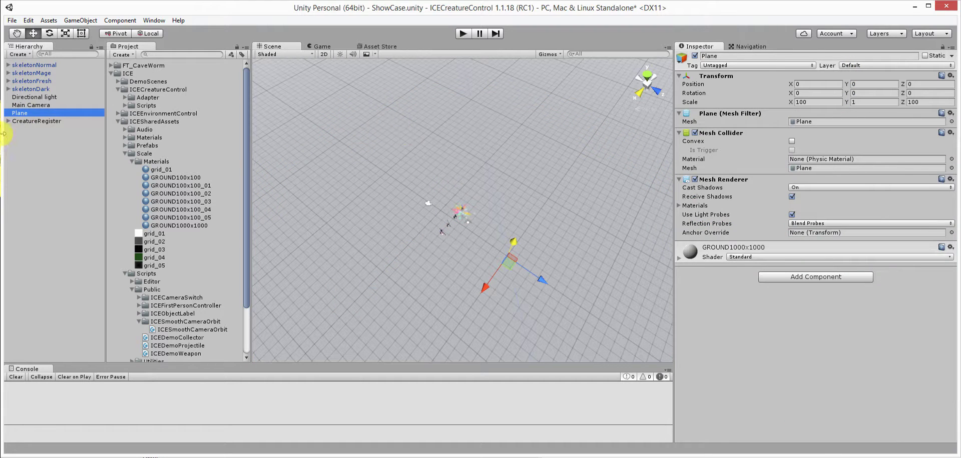
pyautogui.click(859, 67)
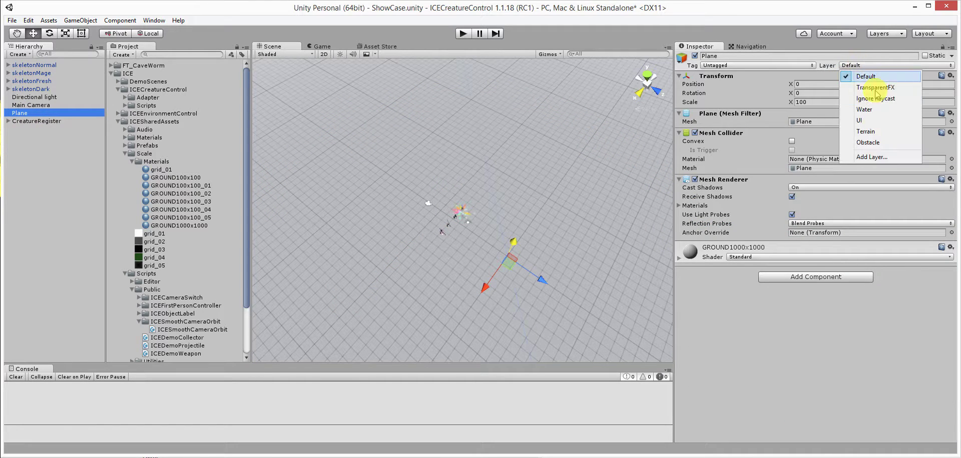
pyautogui.click(878, 131)
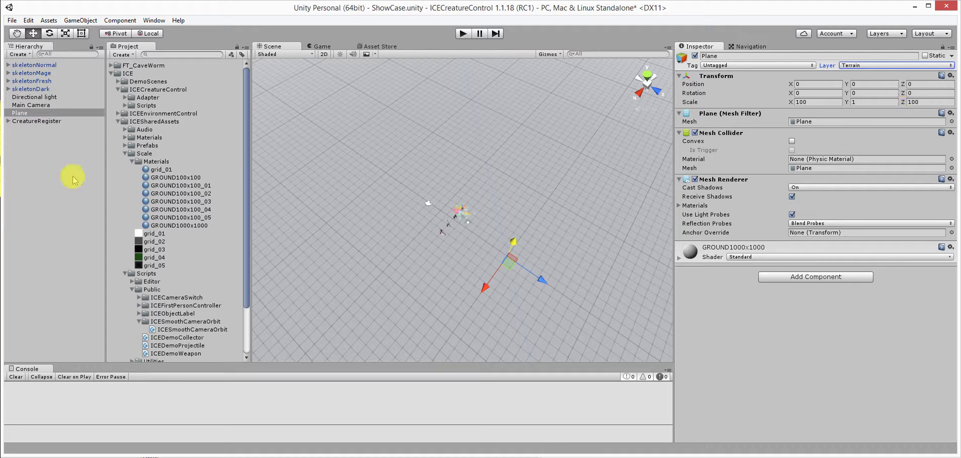
# - Set skeletonNormal's Body Orientation to BIPED in its Motion and Pathfinding settings
pyautogui.click(30, 65)
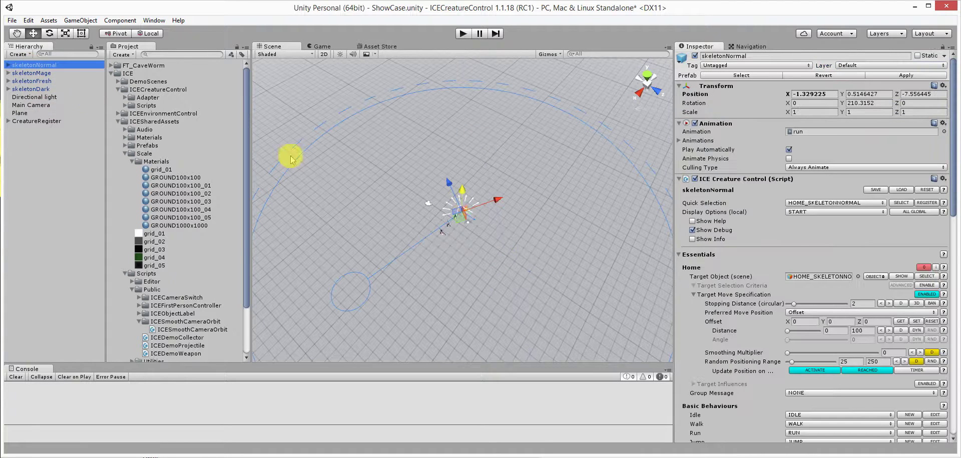
pyautogui.scroll(-12, 748, 267)
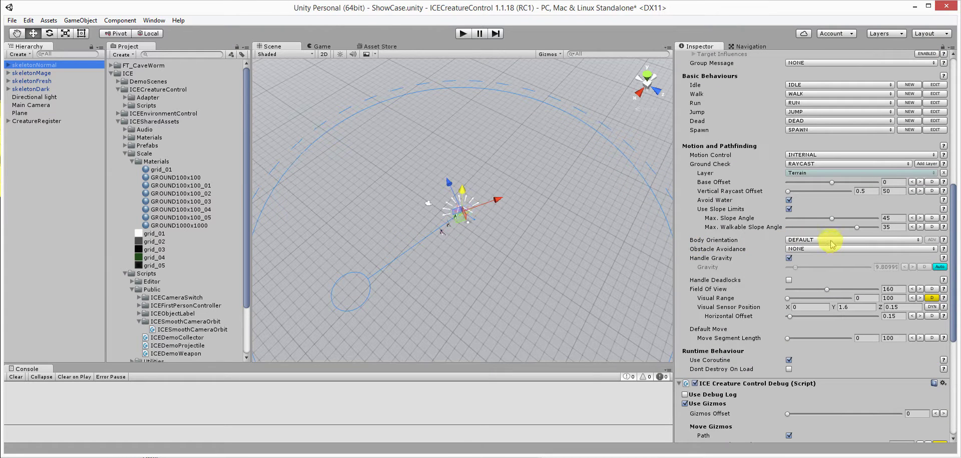
pyautogui.click(829, 243)
pyautogui.click(819, 259)
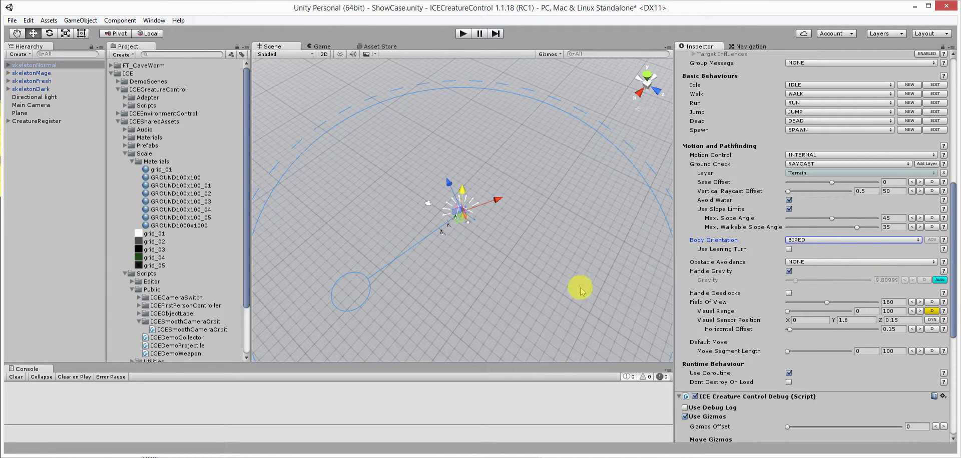
# - Run the scene to observe skeletonNormal's movement in the game view, and stop playback
pyautogui.scroll(-3, 770, 277)
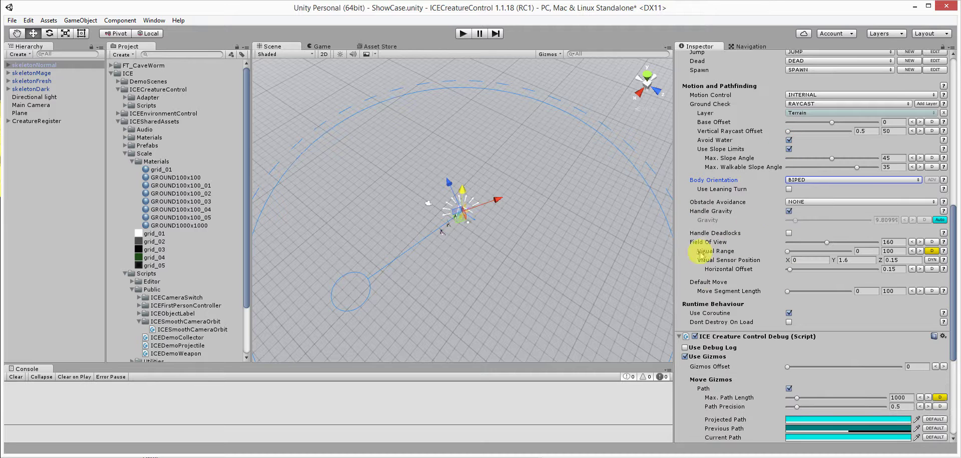
pyautogui.moveTo(955, 323); pyautogui.dragTo(953, 102)
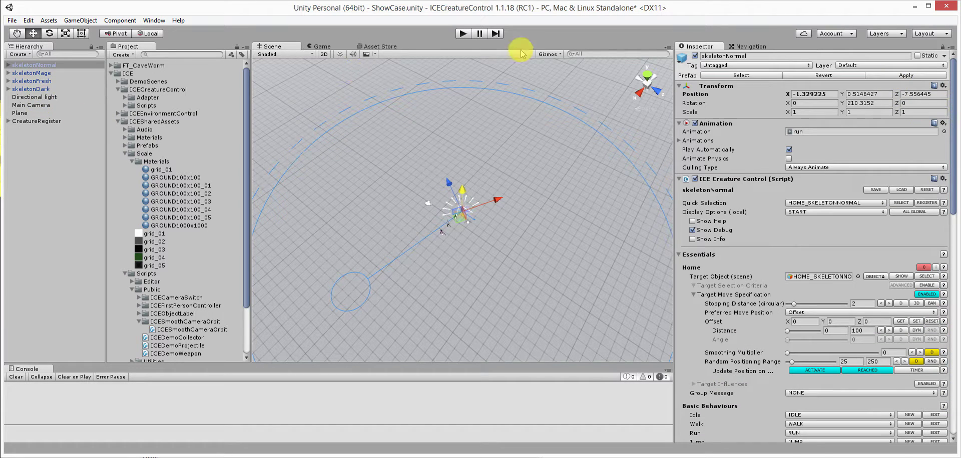
pyautogui.click(463, 34)
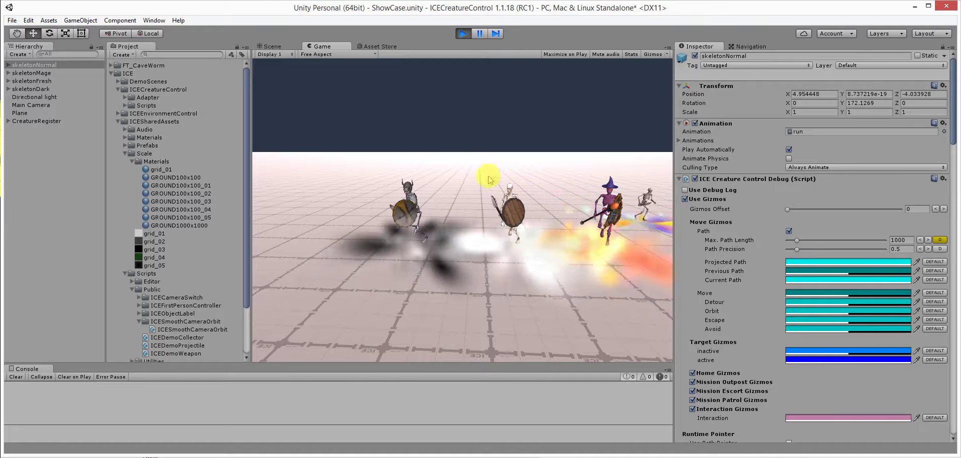
pyautogui.click(461, 35)
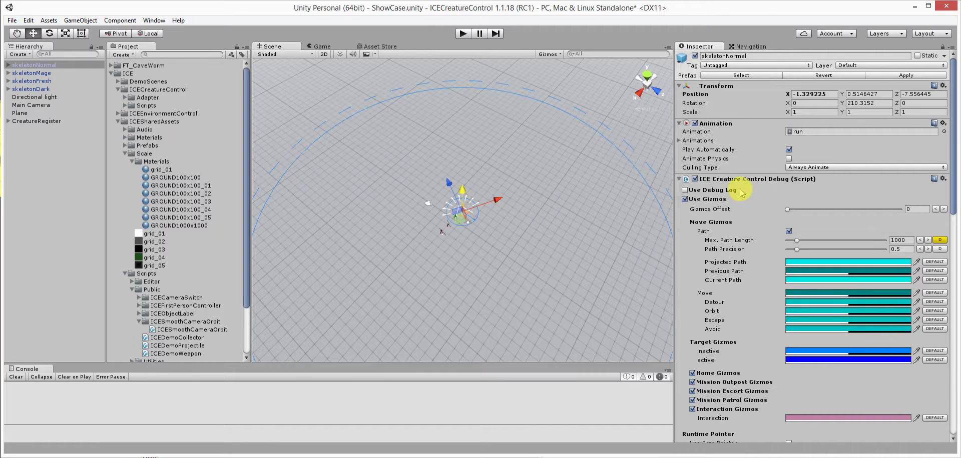
# - Copy the ICE Creature Control component from skeletonNormal
pyautogui.scroll(-3, 686, 302)
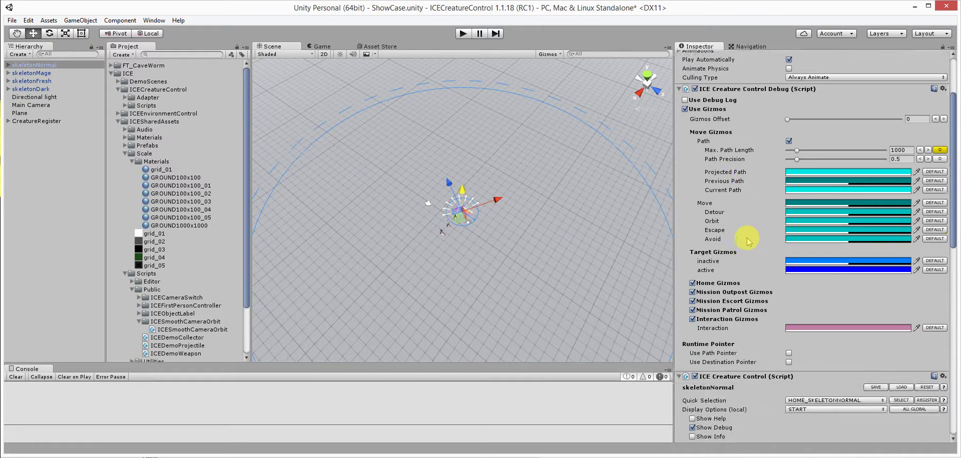
pyautogui.scroll(3, 797, 221)
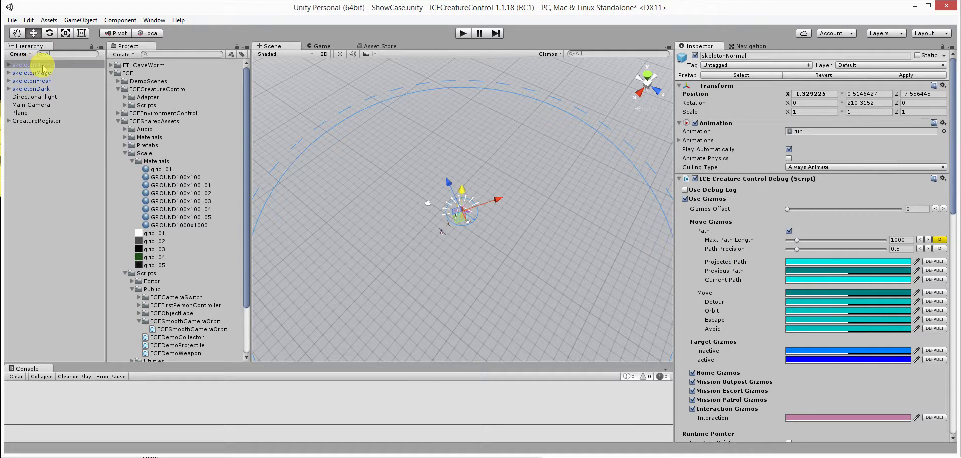
pyautogui.scroll(-6, 734, 209)
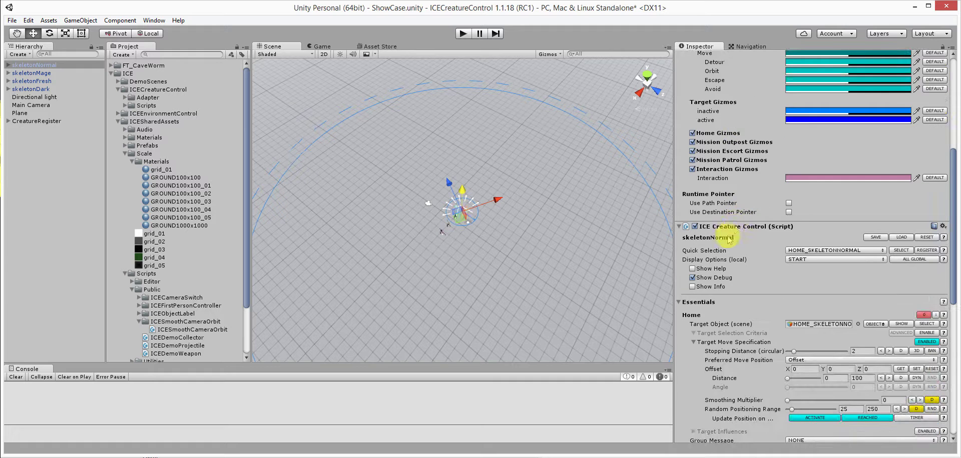
pyautogui.rightClick(736, 230)
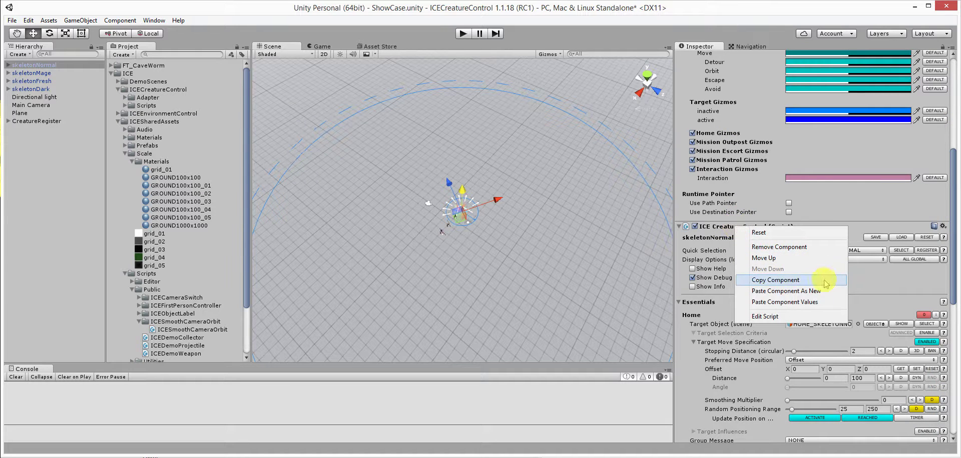
pyautogui.click(785, 281)
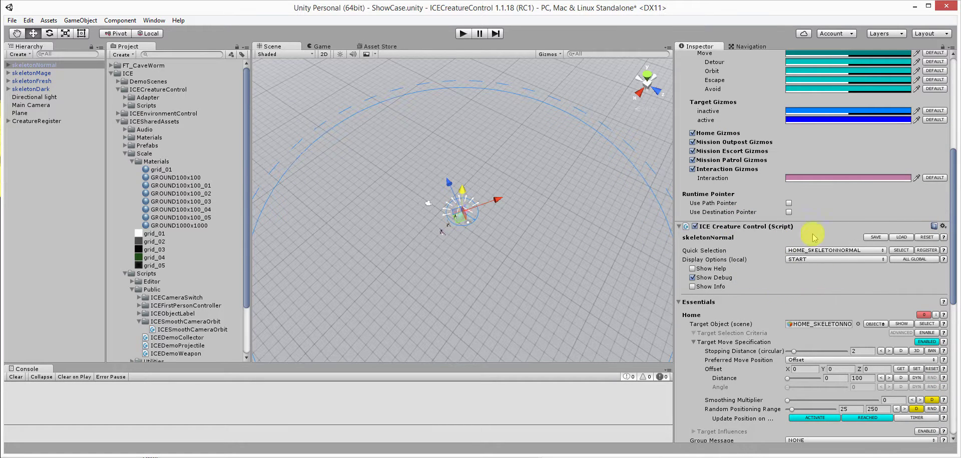
# - Add the ICE creature component to skeletonMage
pyautogui.click(32, 73)
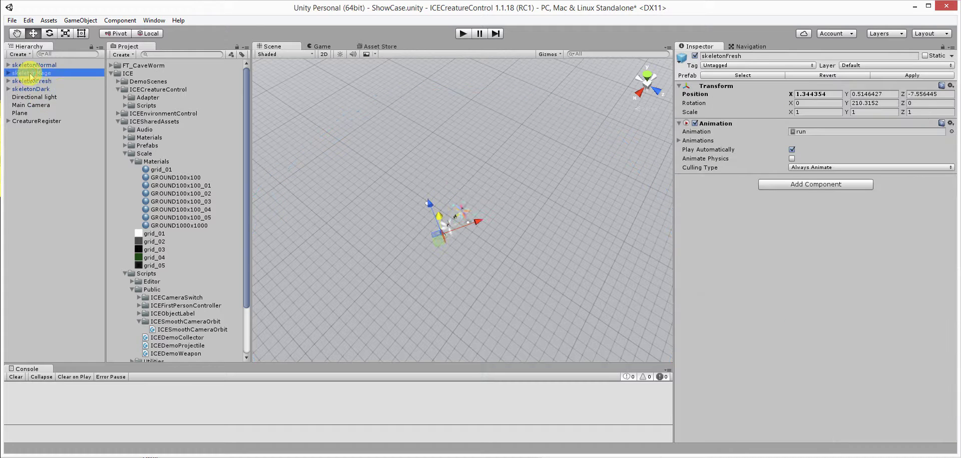
pyautogui.click(154, 20)
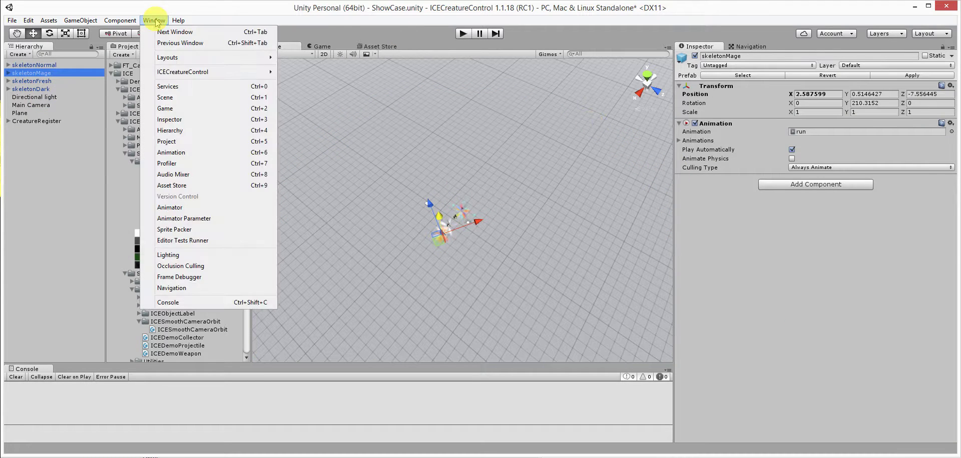
pyautogui.moveTo(183, 72)
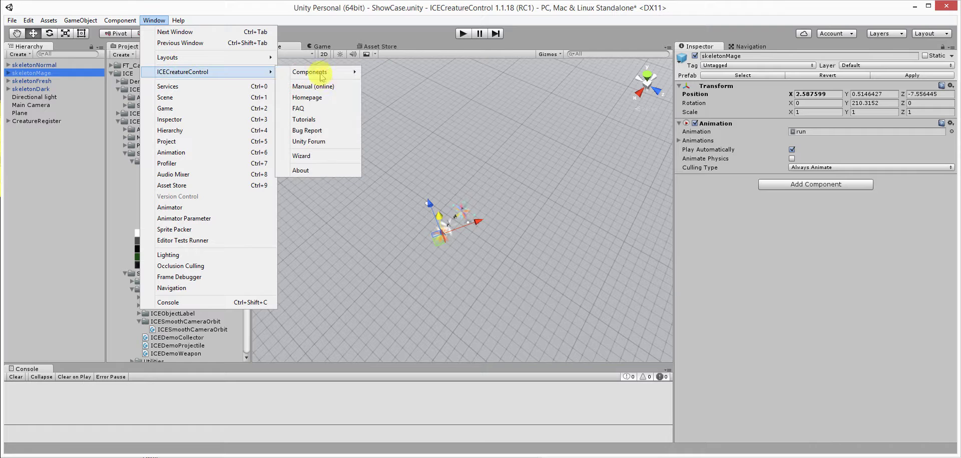
pyautogui.moveTo(341, 72)
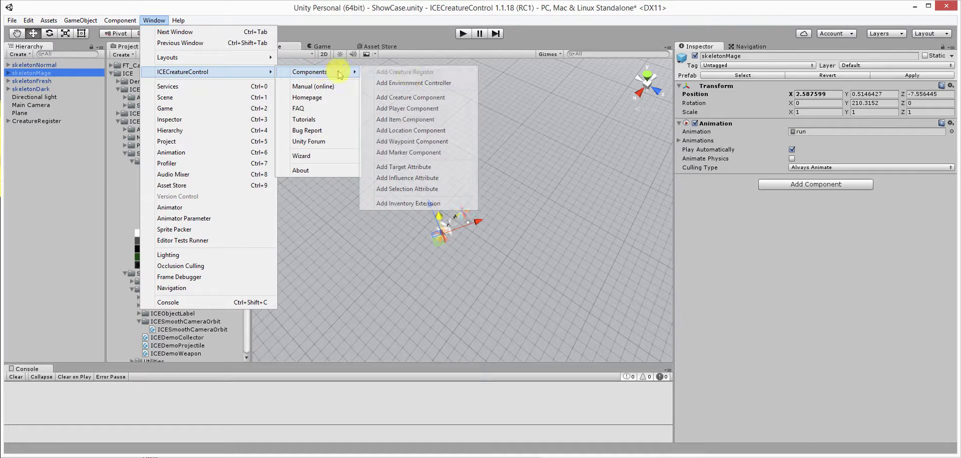
pyautogui.click(416, 98)
# - Add the ICE creature component to skeletonFresh
pyautogui.click(31, 81)
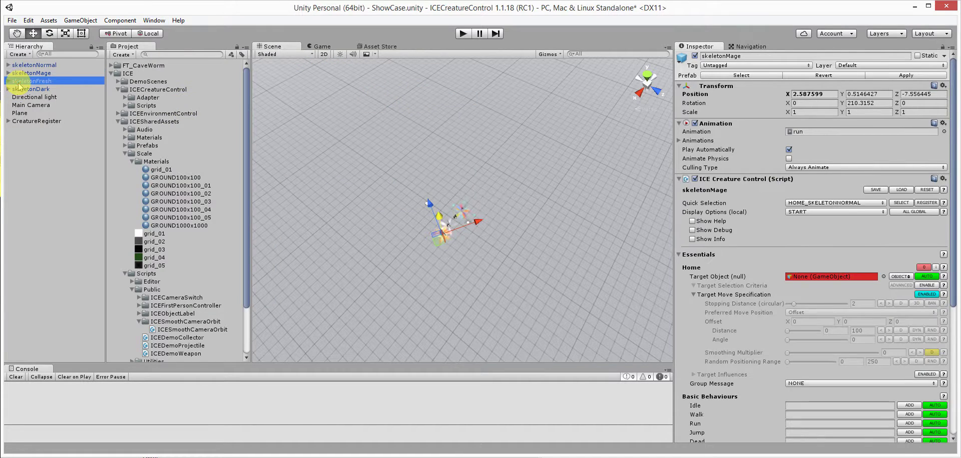
pyautogui.click(145, 20)
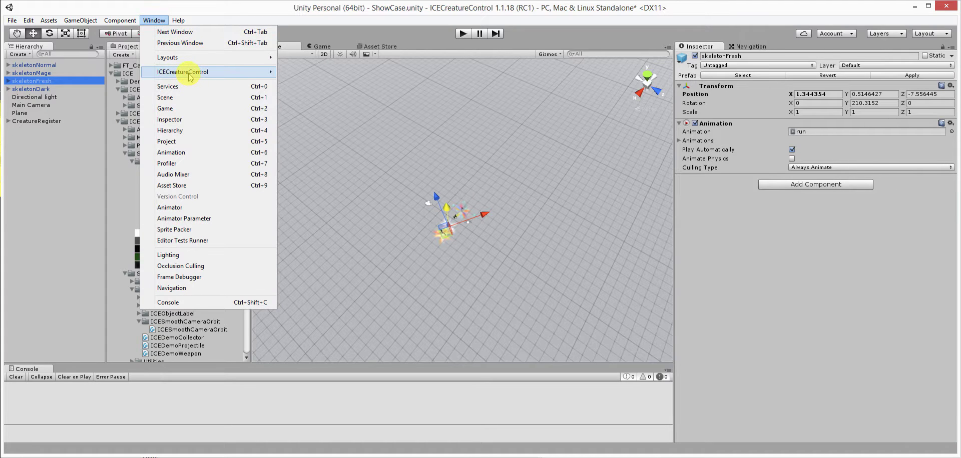
pyautogui.moveTo(270, 75)
pyautogui.moveTo(318, 72)
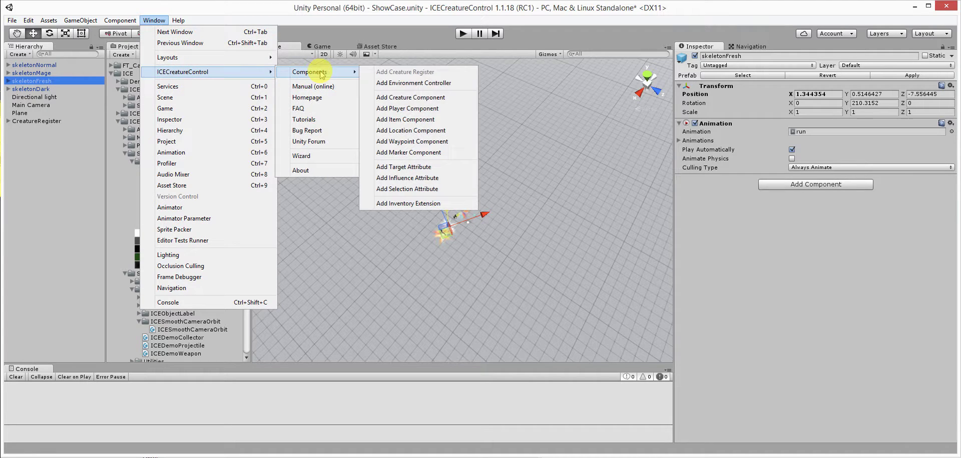
pyautogui.click(409, 98)
# - Add the ICE creature component to skeletonDark
pyautogui.click(29, 89)
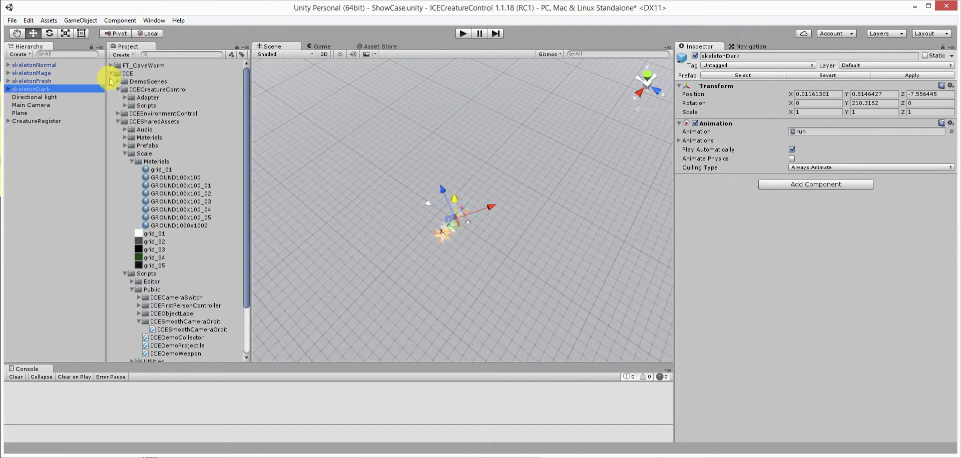
pyautogui.click(158, 23)
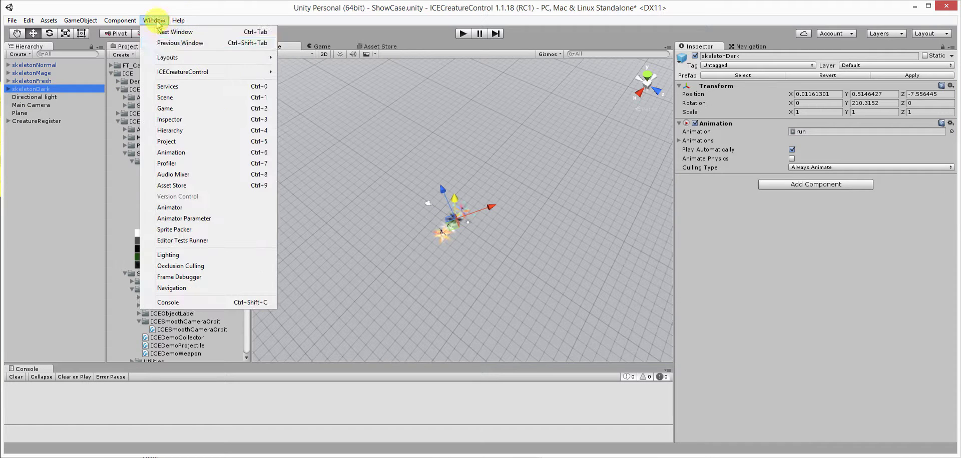
pyautogui.moveTo(189, 72)
pyautogui.moveTo(315, 72)
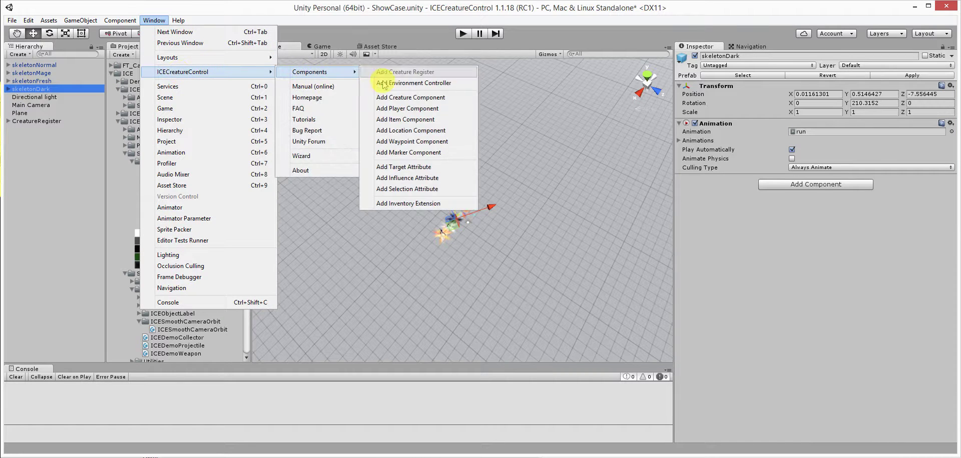
pyautogui.click(411, 98)
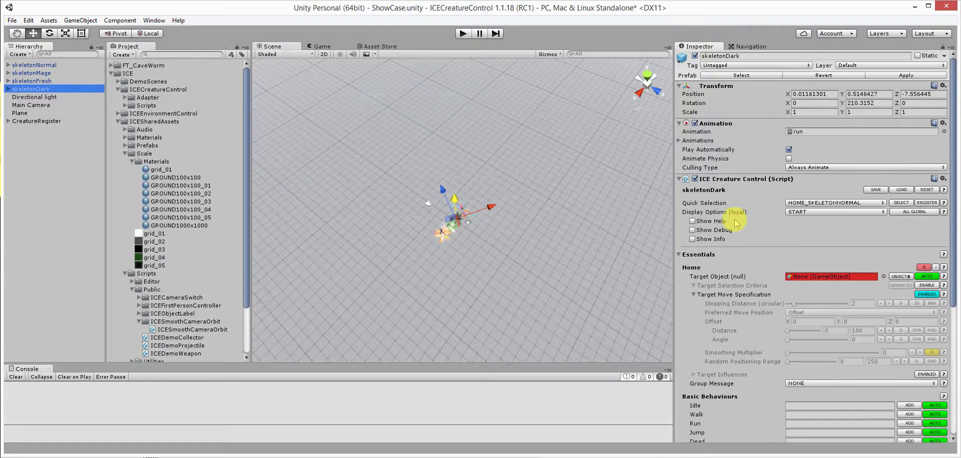
# - Paste the copied component values into the ICE Creature Control components of skeletonDark, skeletonFresh and skeletonMage
pyautogui.rightClick(760, 181)
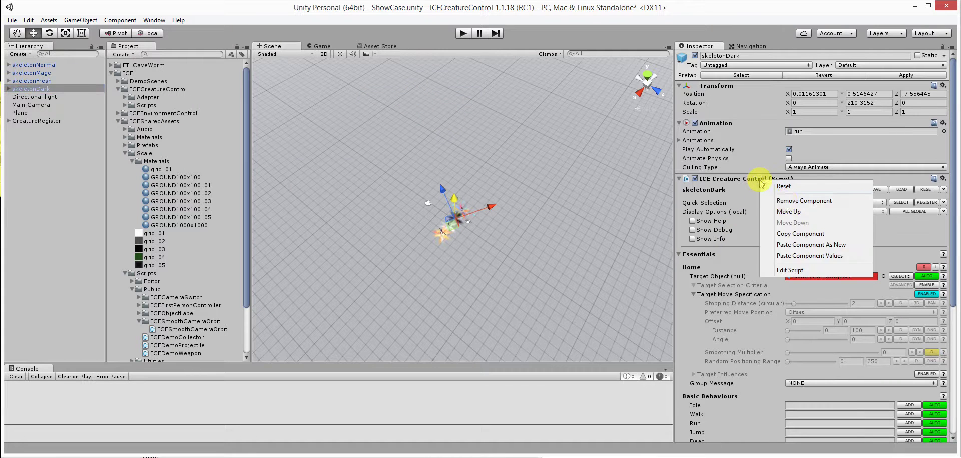
pyautogui.click(805, 256)
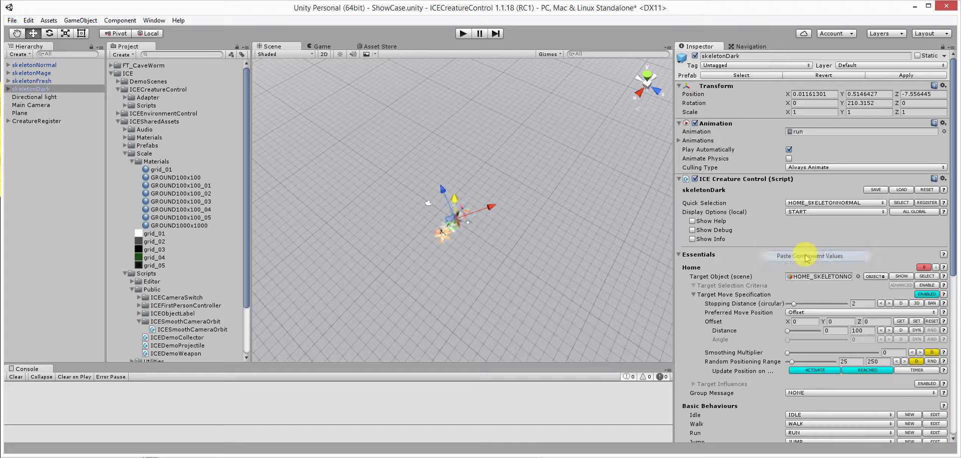
pyautogui.click(35, 81)
pyautogui.rightClick(752, 182)
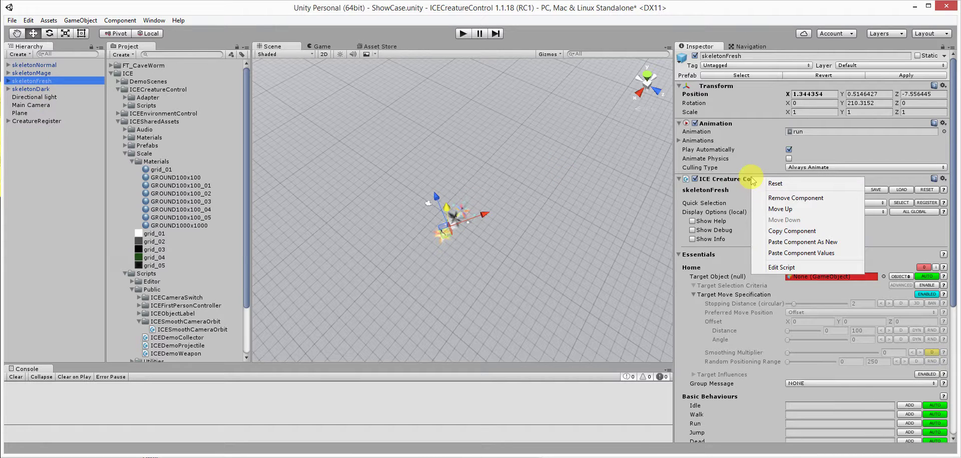
pyautogui.click(801, 254)
pyautogui.click(43, 73)
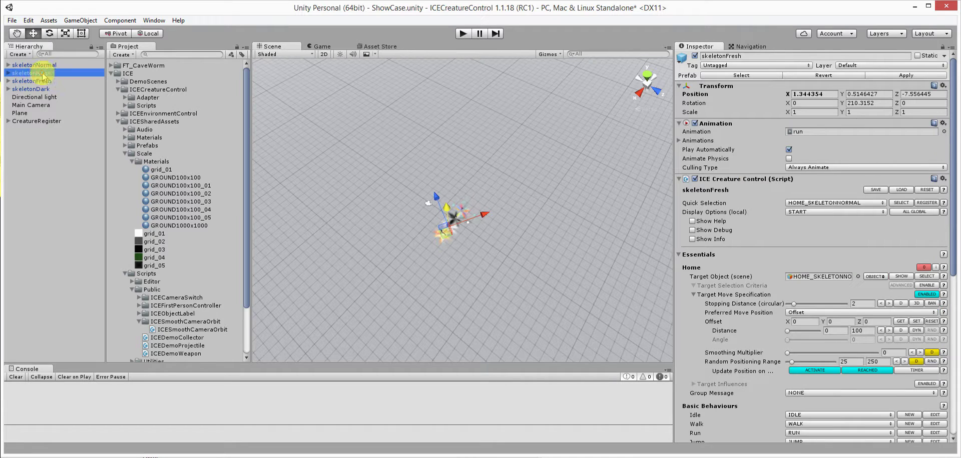
pyautogui.rightClick(758, 179)
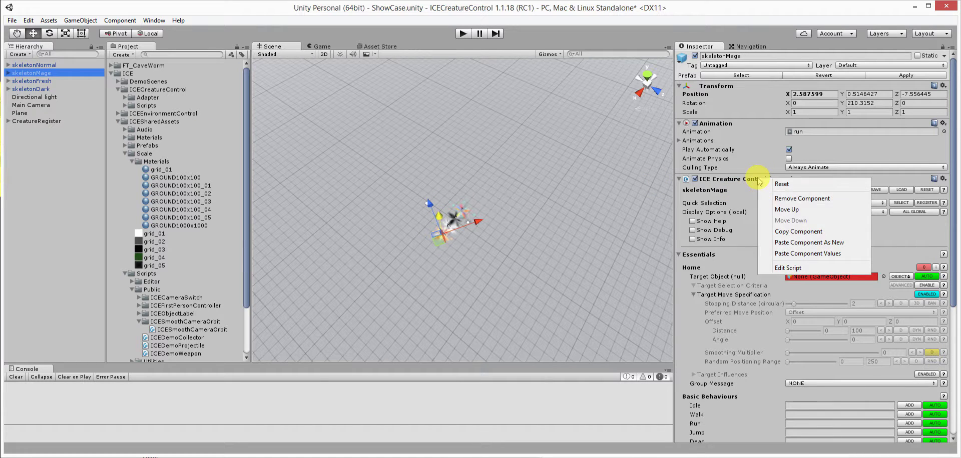
pyautogui.click(796, 254)
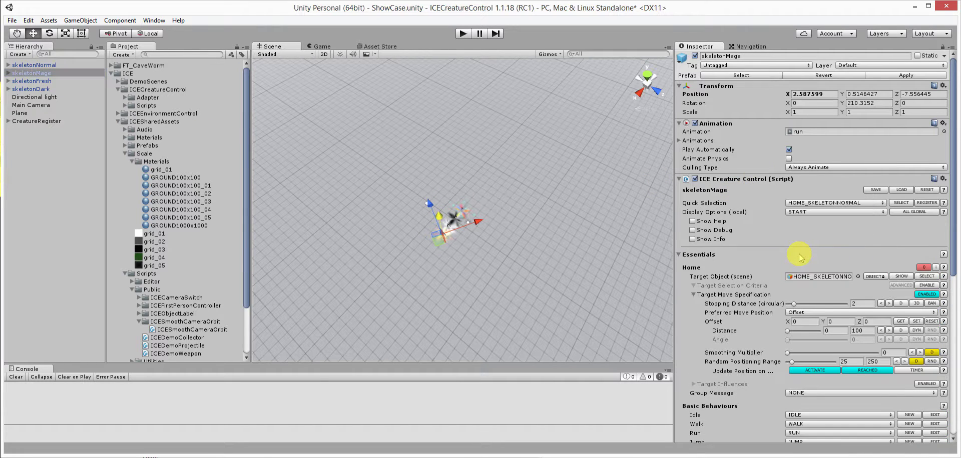
# - Play the scene to check the movement of all four skeletons, and stop it
pyautogui.click(461, 35)
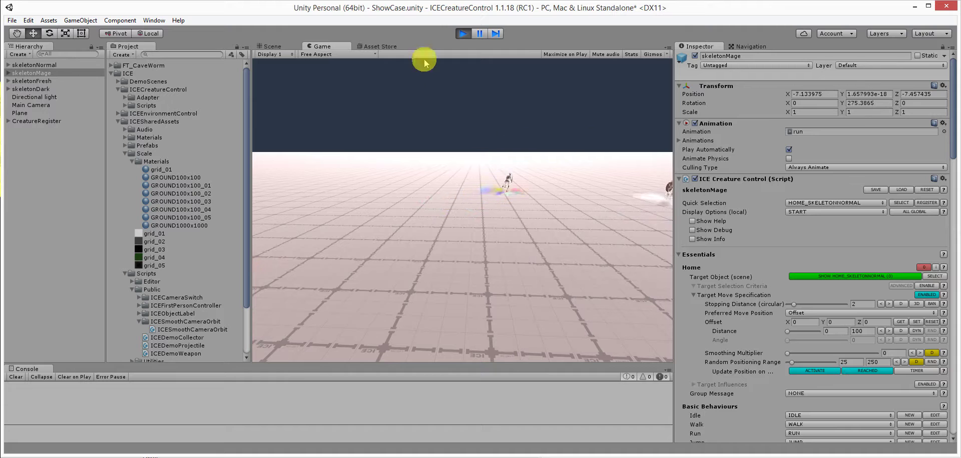
pyautogui.click(463, 33)
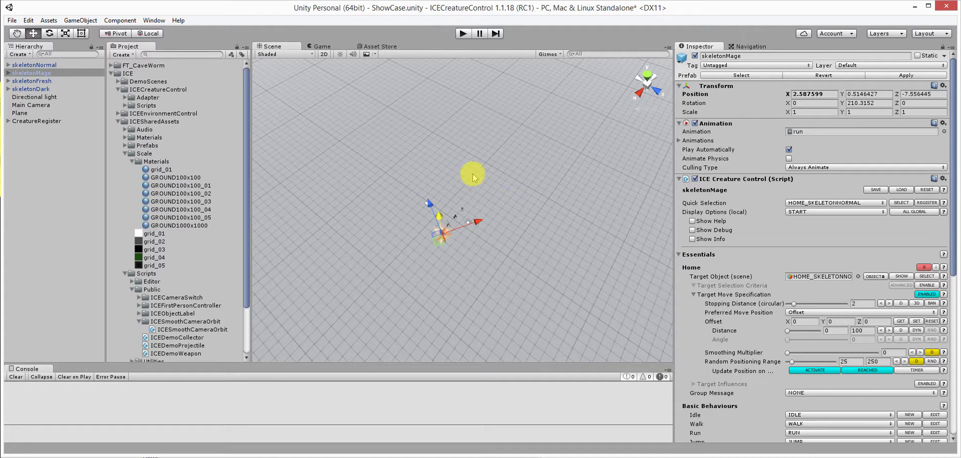
# - Update the CreatureRegister's reference objects and show them in groups with the Creatures group expanded
pyautogui.click(30, 121)
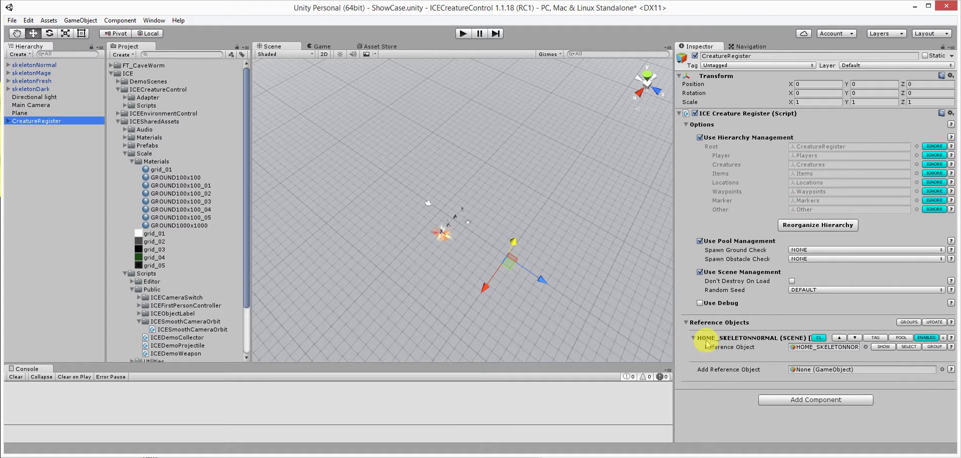
pyautogui.click(935, 323)
pyautogui.scroll(-3, 784, 302)
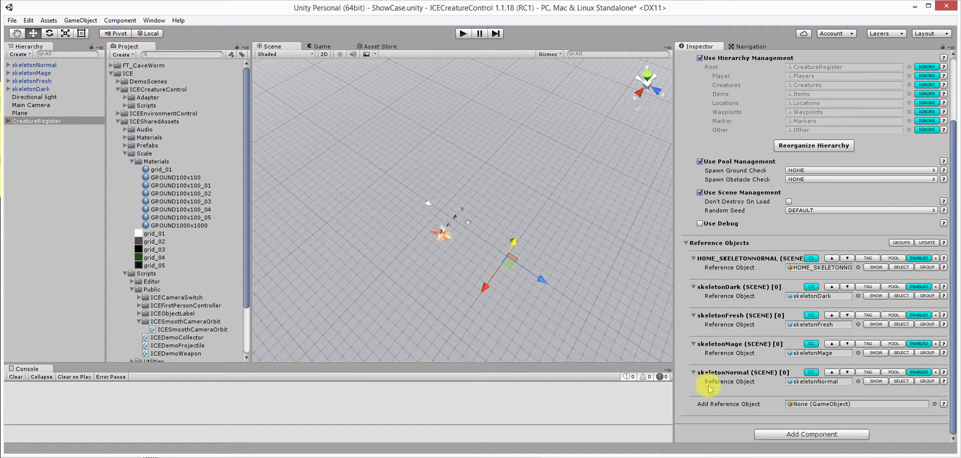
pyautogui.click(900, 243)
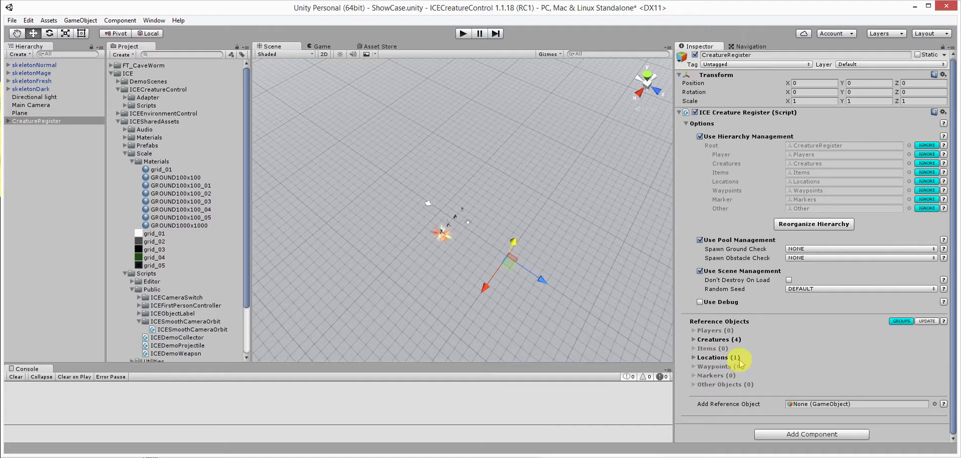
pyautogui.click(694, 340)
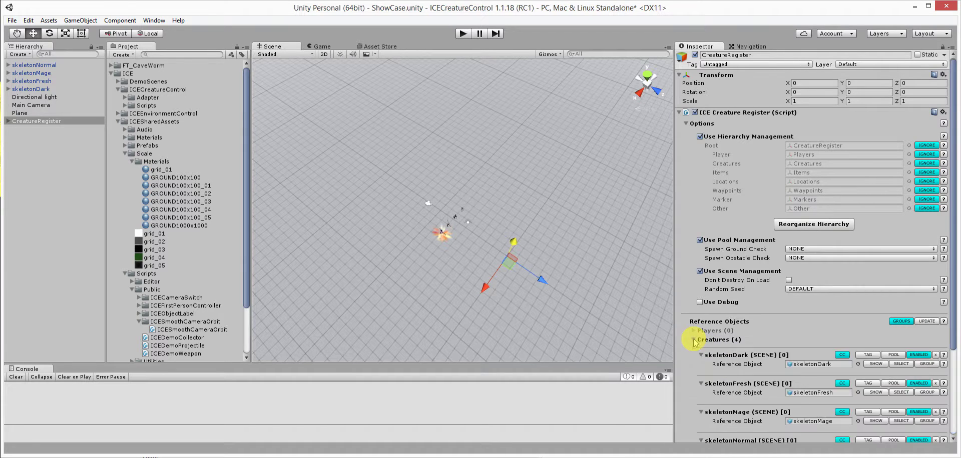
# - Review the four skeleton entries in the CreatureRegister's reference objects and collapse the Creatures group
pyautogui.scroll(-5, 683, 330)
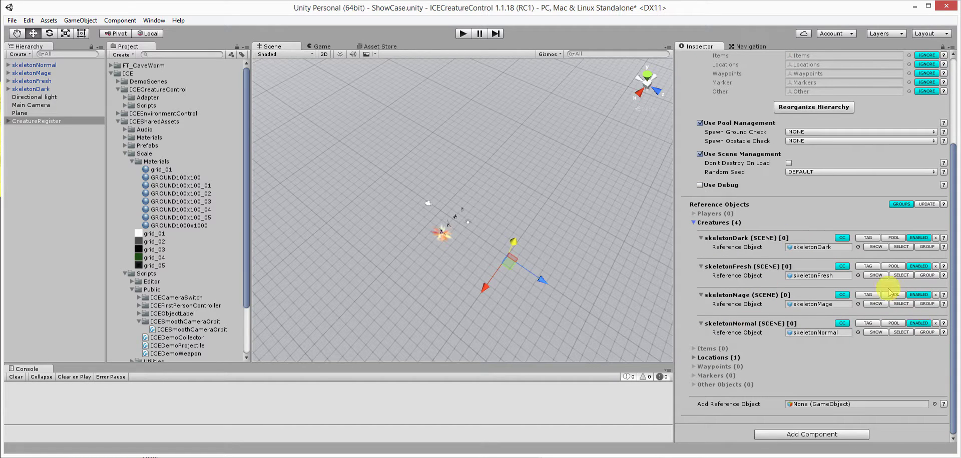
pyautogui.click(694, 223)
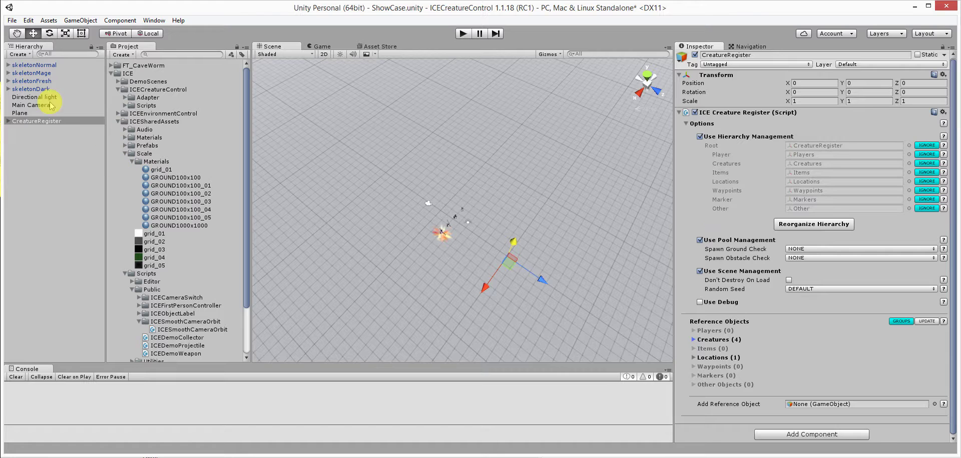
# - Set skeletonNormal's ICE Creature Control display options to MENU and show its Interaction section
pyautogui.click(25, 66)
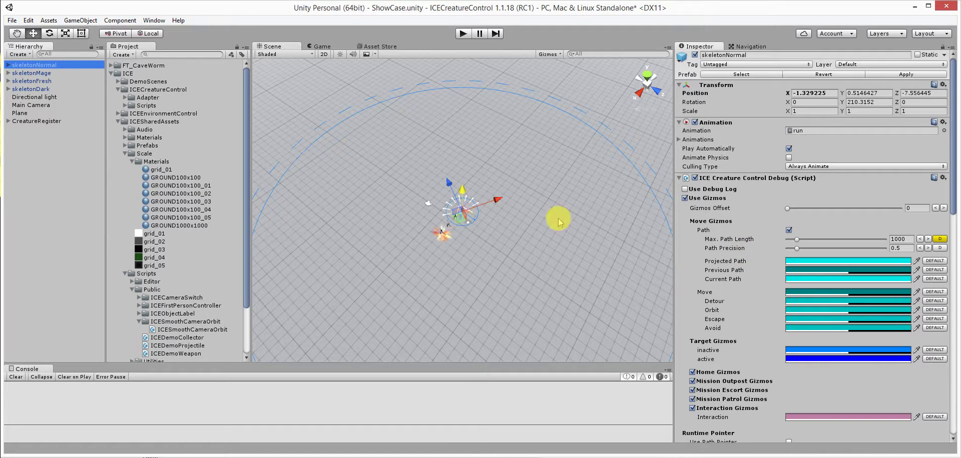
pyautogui.scroll(-15, 730, 240)
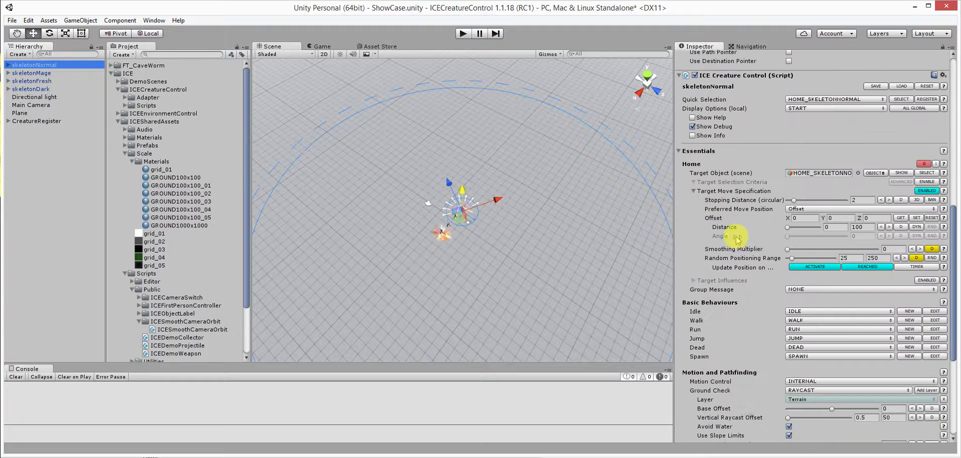
pyautogui.scroll(3, 765, 153)
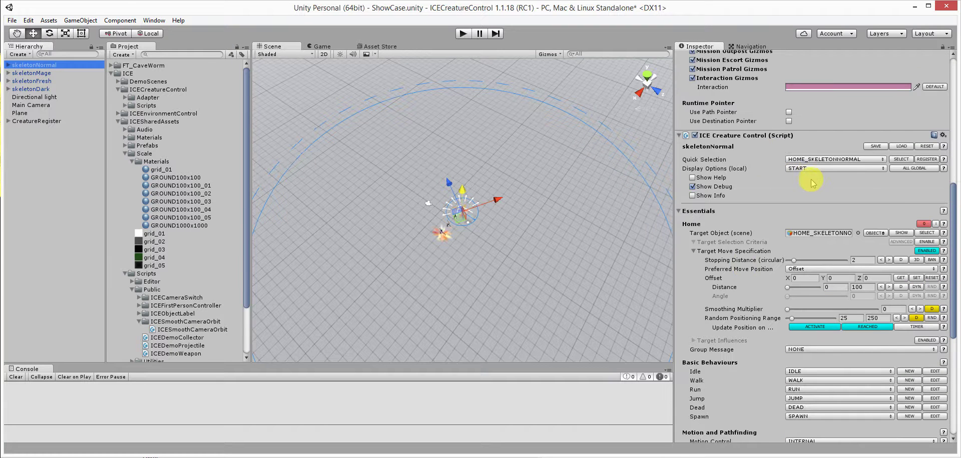
pyautogui.click(811, 168)
pyautogui.click(809, 217)
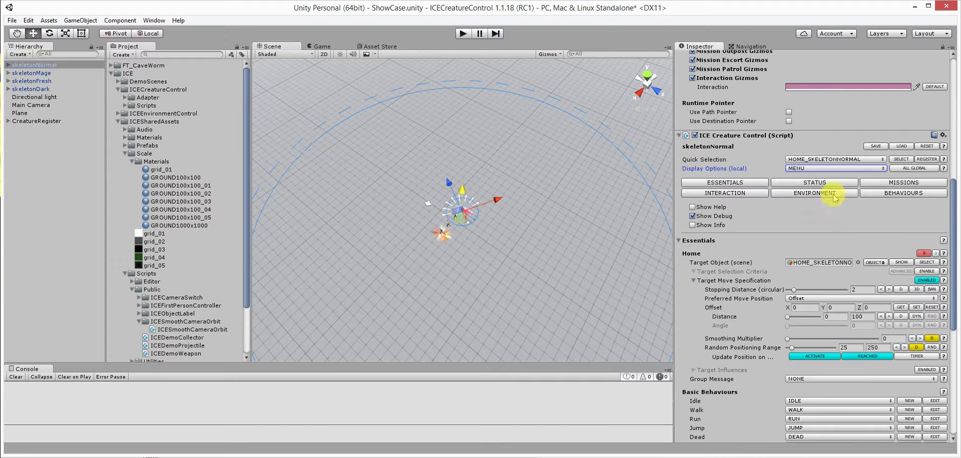
pyautogui.click(739, 194)
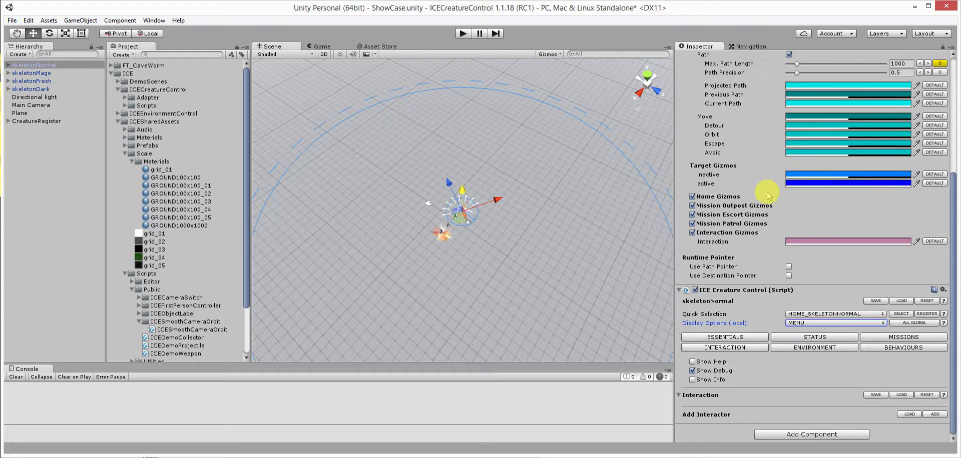
# - Add an interactor to skeletonNormal, enable it, and target skeletonMage by name
pyautogui.click(935, 416)
pyautogui.scroll(-5, 926, 360)
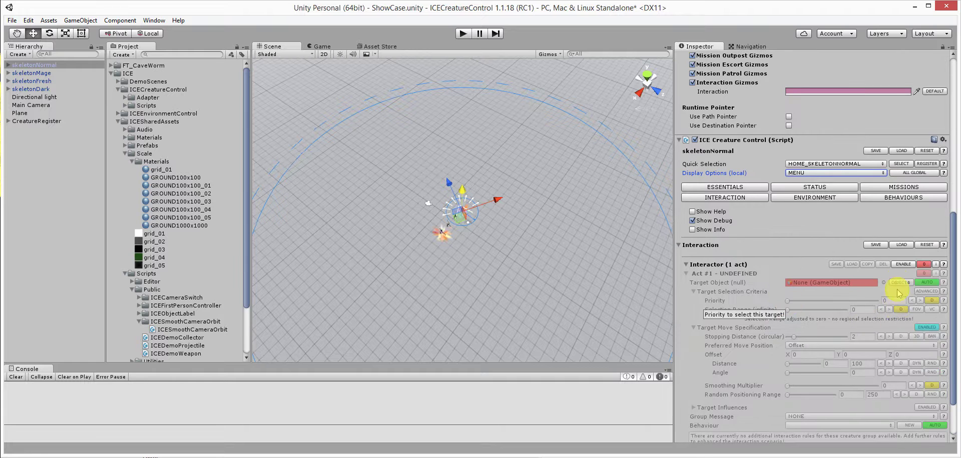
pyautogui.click(903, 265)
pyautogui.click(899, 283)
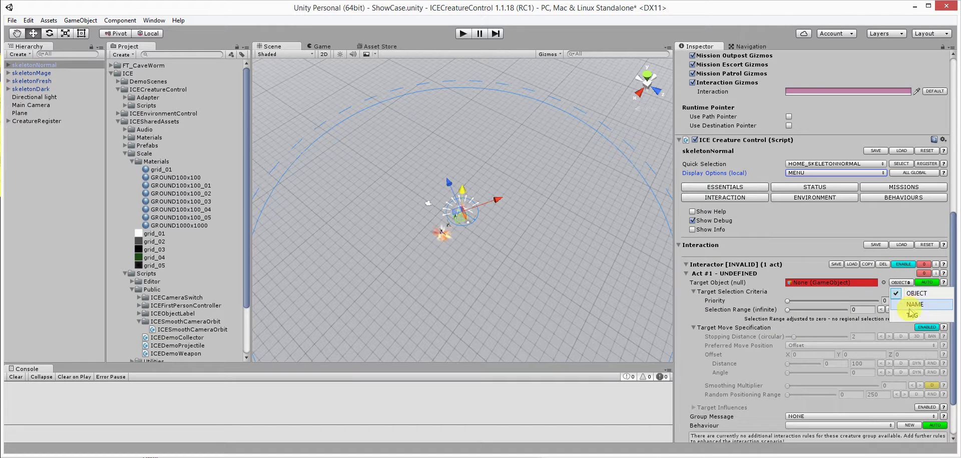
pyautogui.click(898, 293)
pyautogui.click(844, 283)
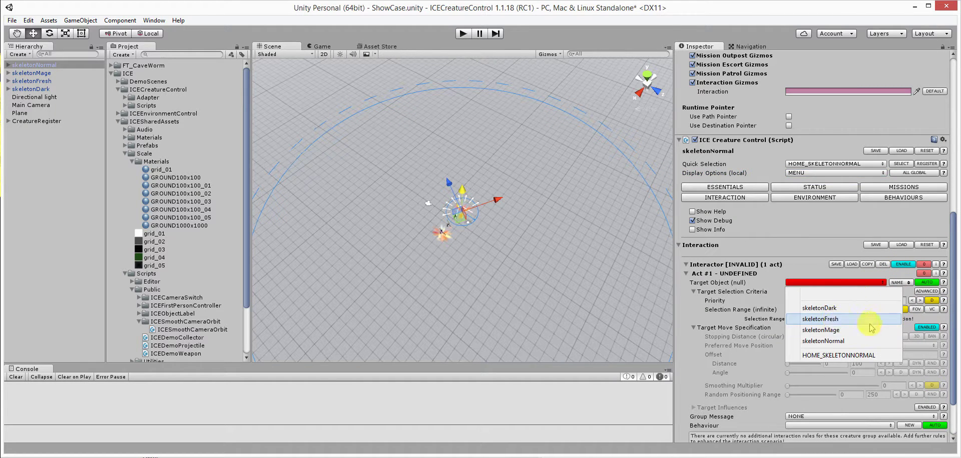
pyautogui.click(833, 332)
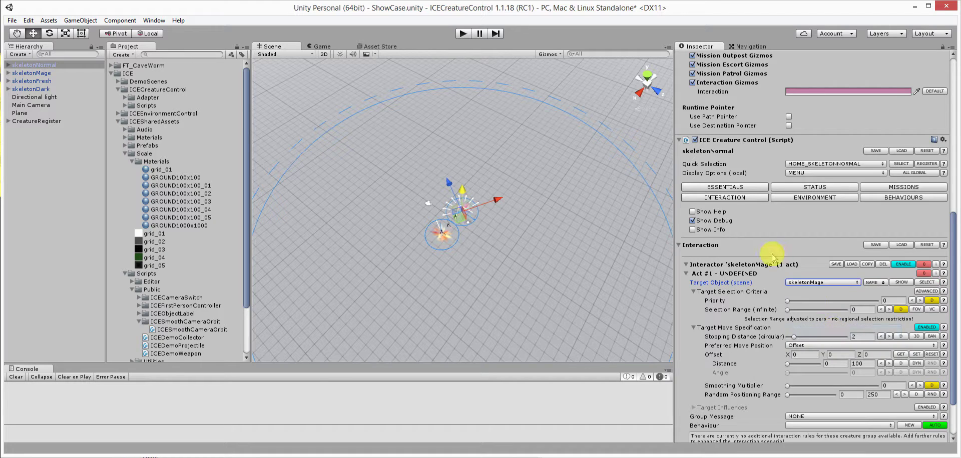
# - Give the skeletonMage interactor's first act priority 60, a selection range of 30 and the RUN behaviour
pyautogui.scroll(-3, 774, 258)
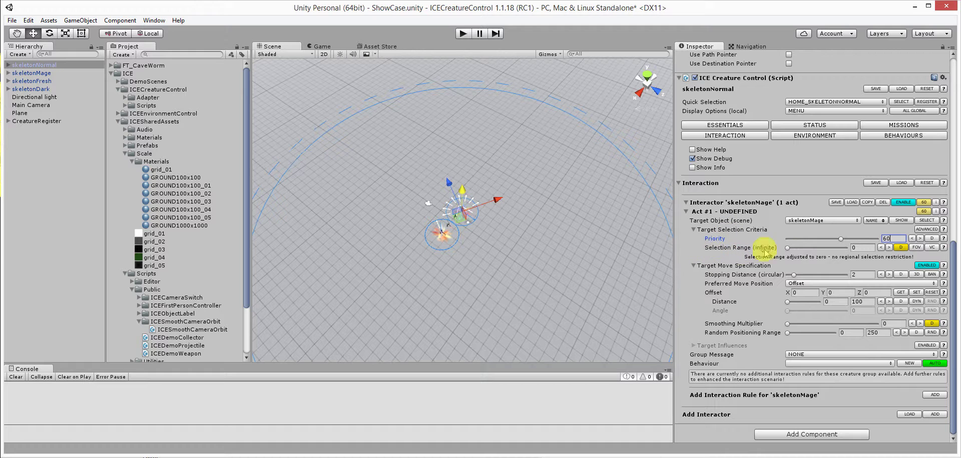
pyautogui.click(860, 249)
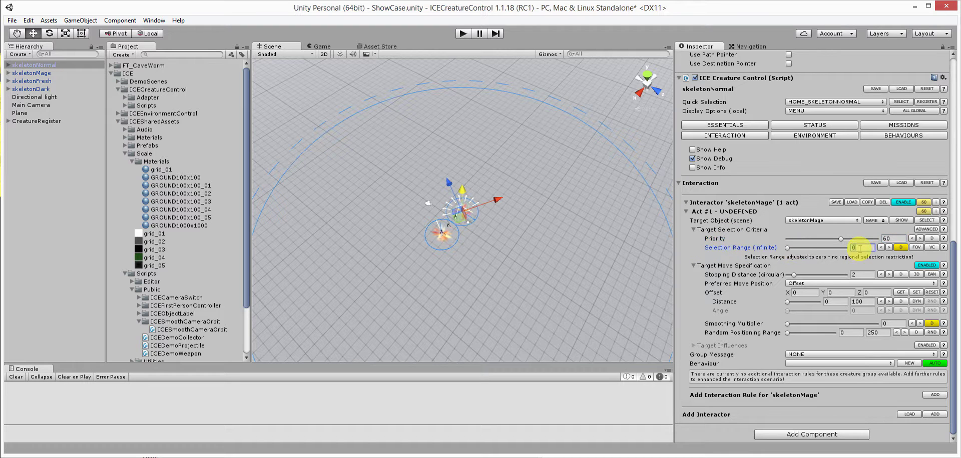
pyautogui.write('30')
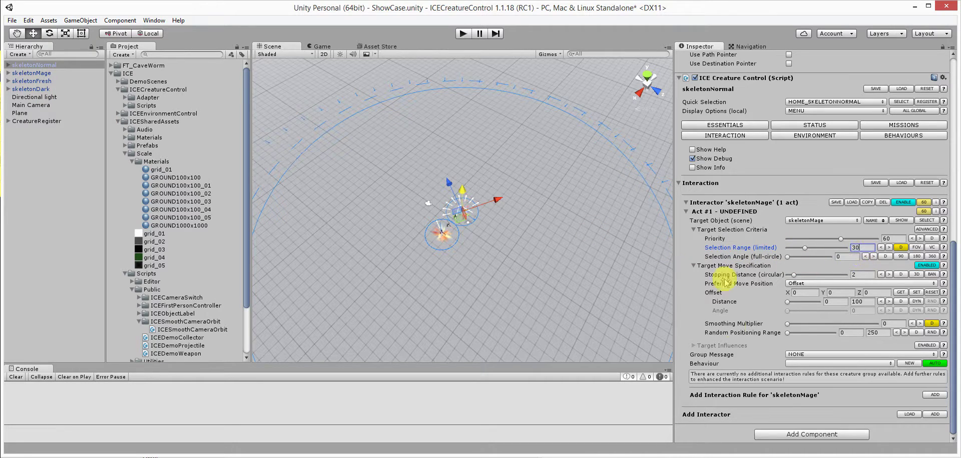
pyautogui.click(871, 363)
pyautogui.click(817, 407)
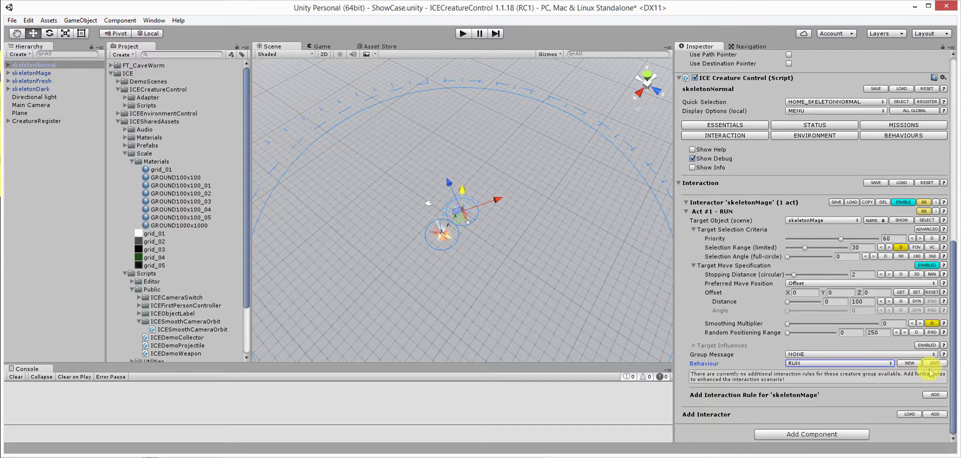
# - Play the scene to check skeletonNormal's reaction to skeletonMage in the Scene view, and stop it
pyautogui.scroll(10, 786, 162)
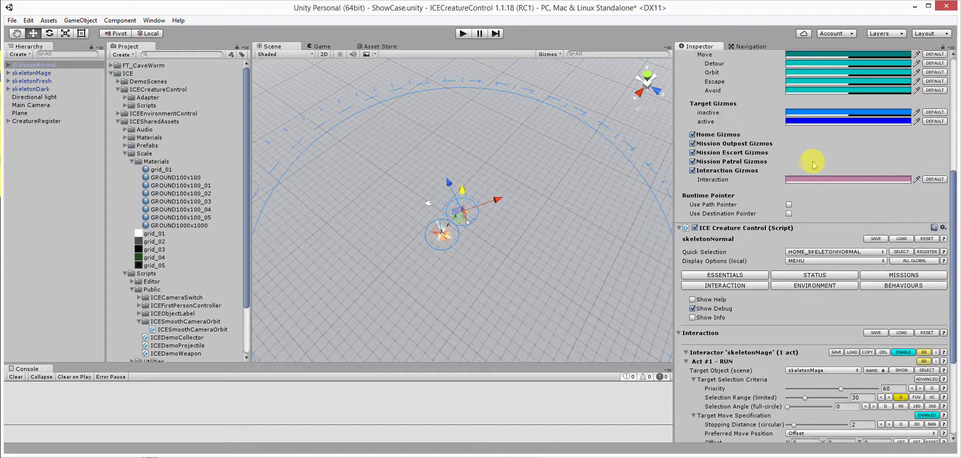
pyautogui.scroll(3, 774, 139)
pyautogui.click(461, 33)
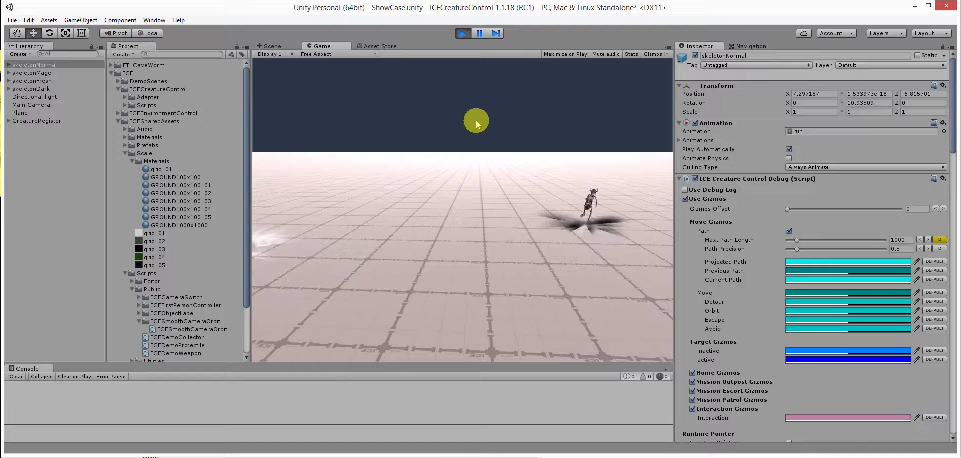
pyautogui.click(273, 46)
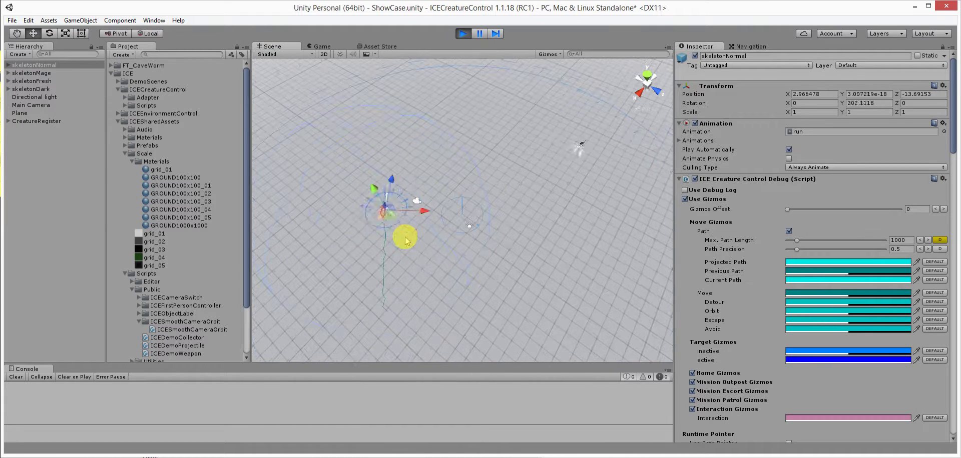
pyautogui.press('f')
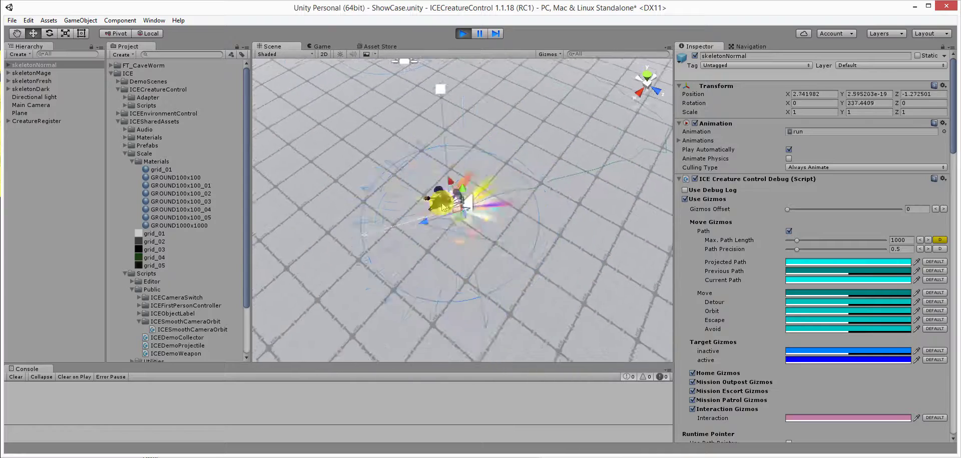
pyautogui.click(463, 34)
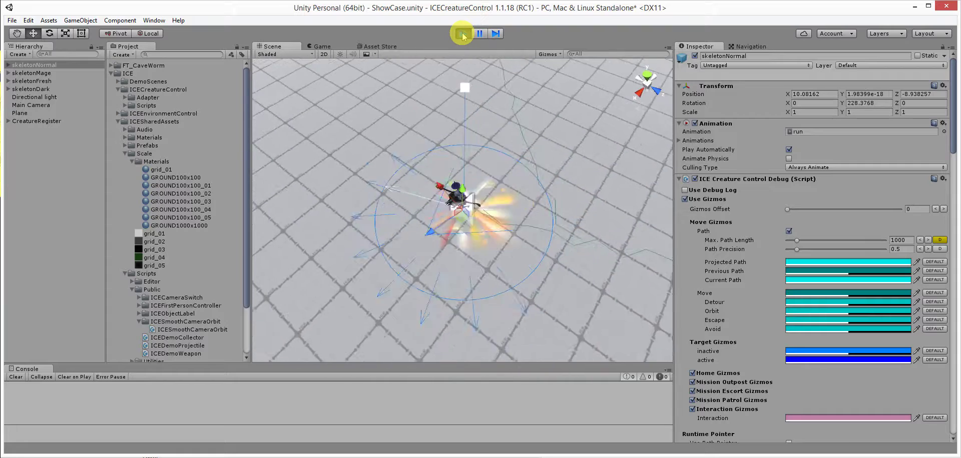
pyautogui.click(463, 34)
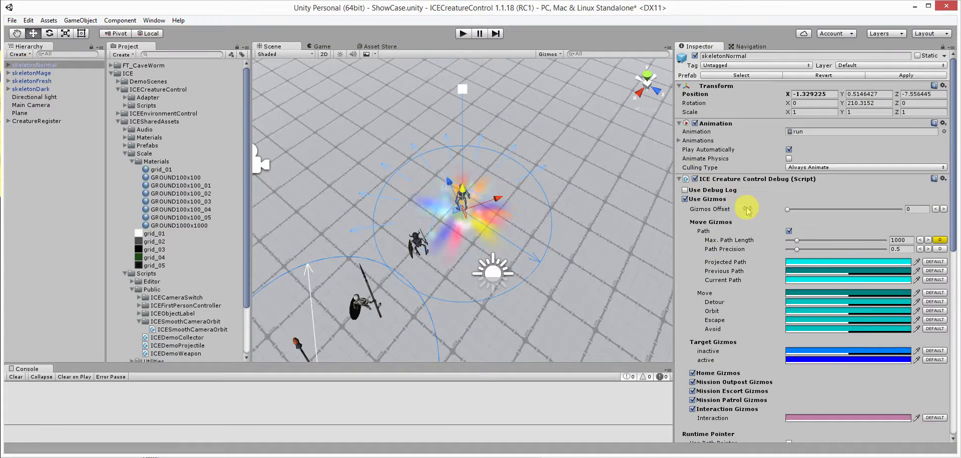
# - Add a second interaction rule for skeletonMage with a new ATTACK behaviour, selection range 2 and priority 65
pyautogui.scroll(-6, 749, 211)
pyautogui.scroll(-7, 749, 212)
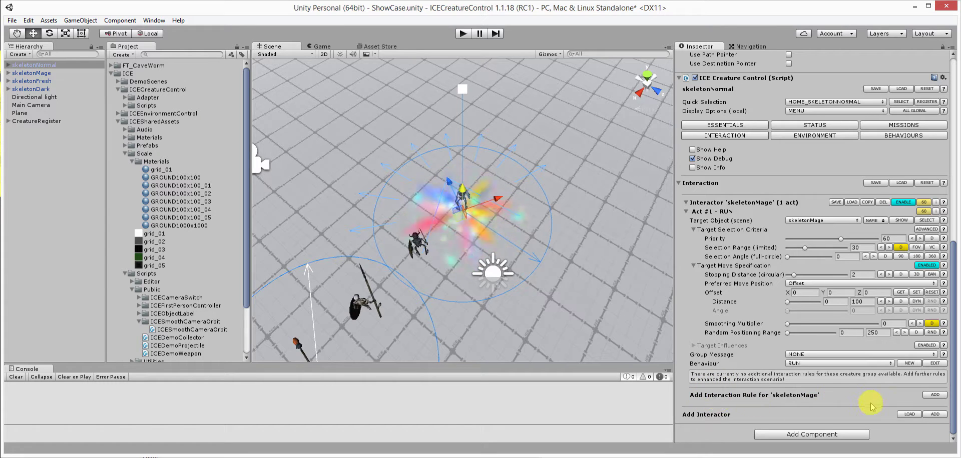
pyautogui.click(935, 395)
pyautogui.scroll(-3, 801, 325)
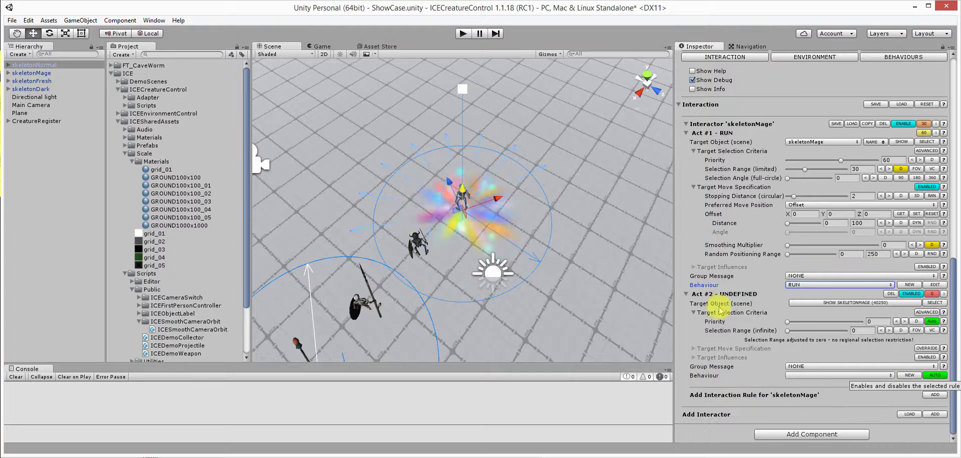
pyautogui.click(903, 376)
pyautogui.click(842, 376)
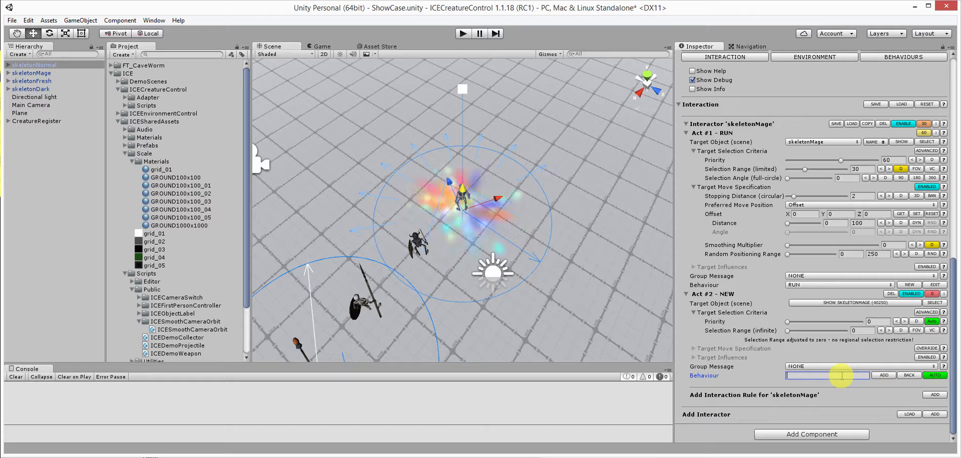
pyautogui.write('ATTACK')
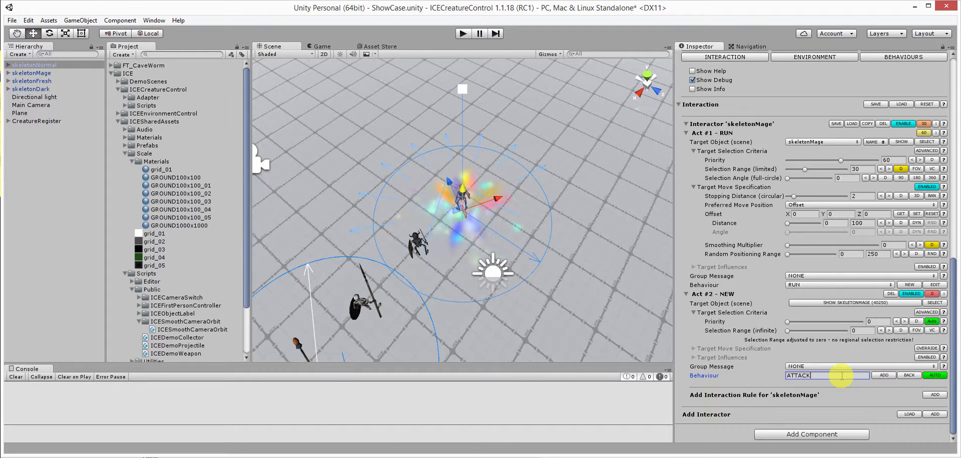
pyautogui.press('Return')
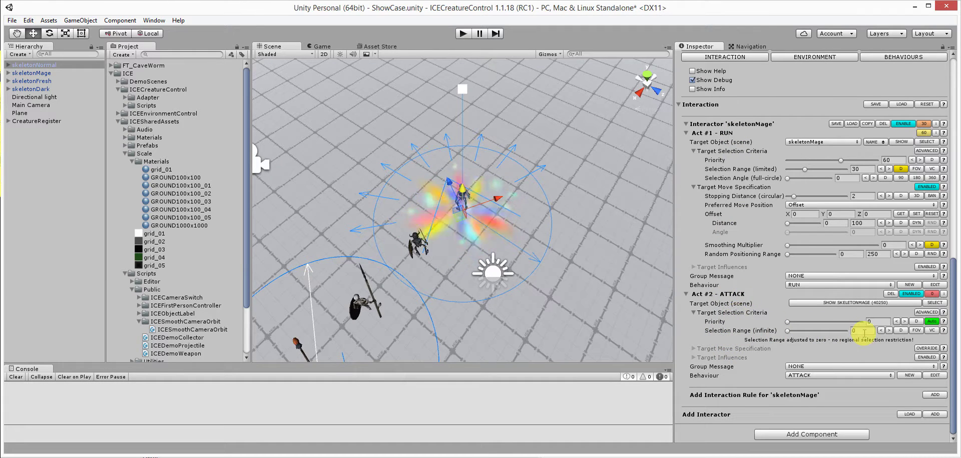
pyautogui.write('2')
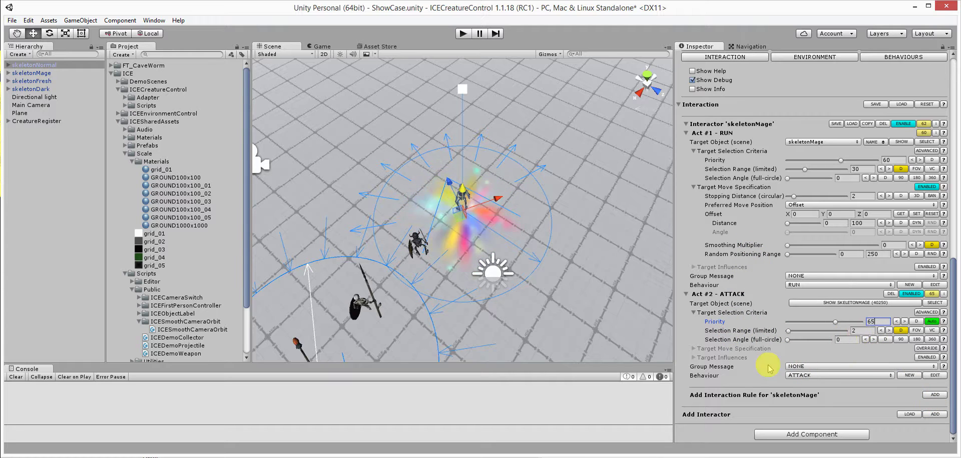
# - Edit the ATTACK behaviour to enable its attack animation with the wrap mode Loop
pyautogui.click(937, 375)
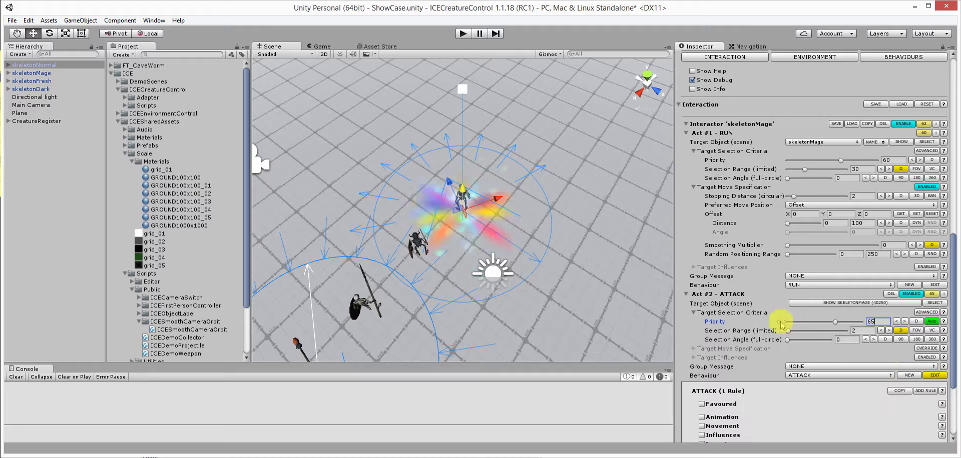
pyautogui.scroll(-5, 751, 311)
pyautogui.click(702, 297)
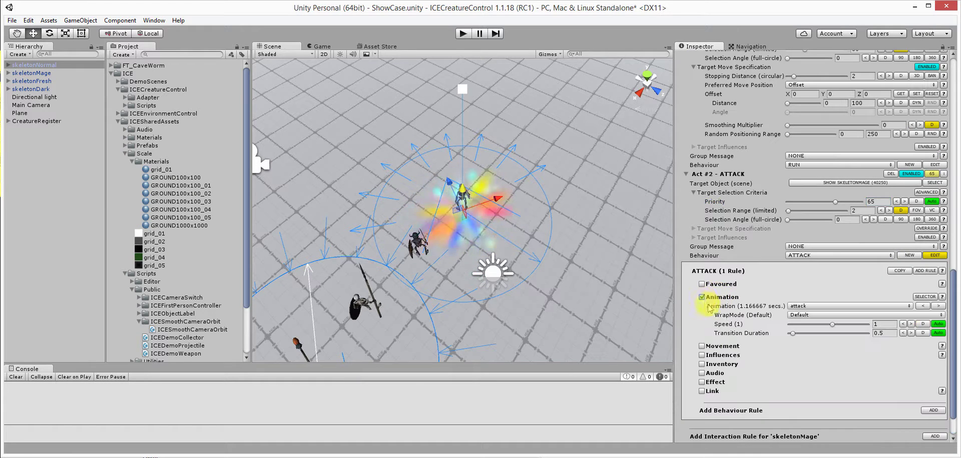
pyautogui.click(817, 315)
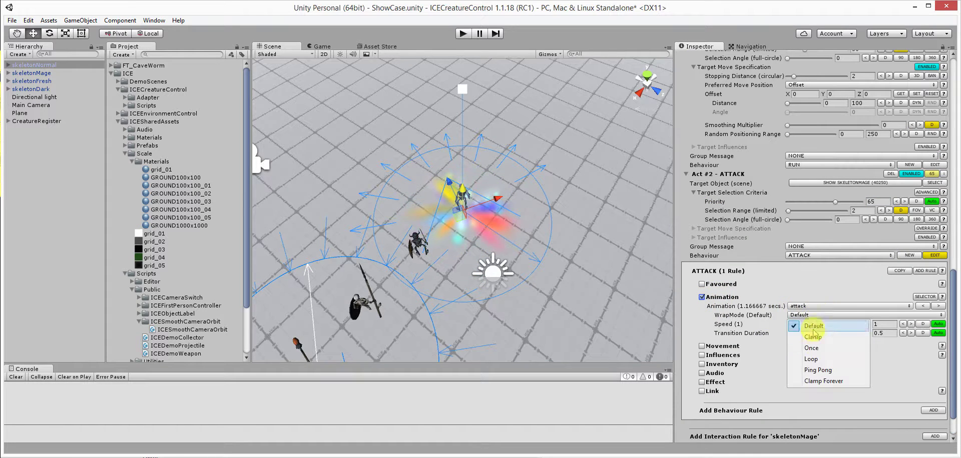
pyautogui.click(823, 358)
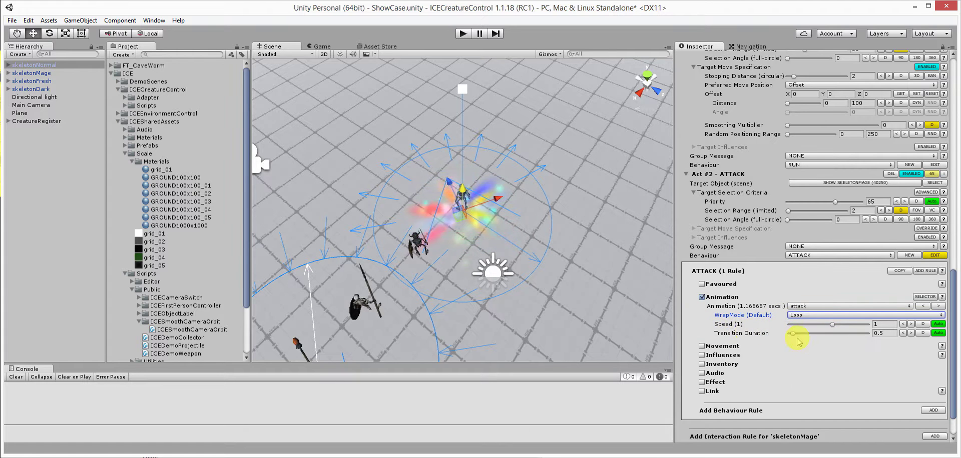
# - Enable movement for the ATTACK behaviour with angular velocity 4 and viewing direction CENTER
pyautogui.click(702, 346)
pyautogui.scroll(-3, 766, 338)
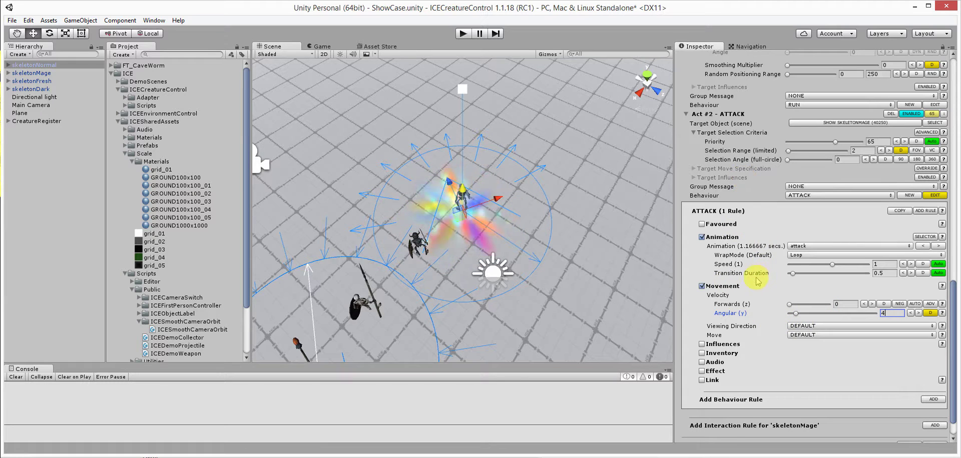
pyautogui.scroll(2, 757, 281)
pyautogui.scroll(-4, 756, 281)
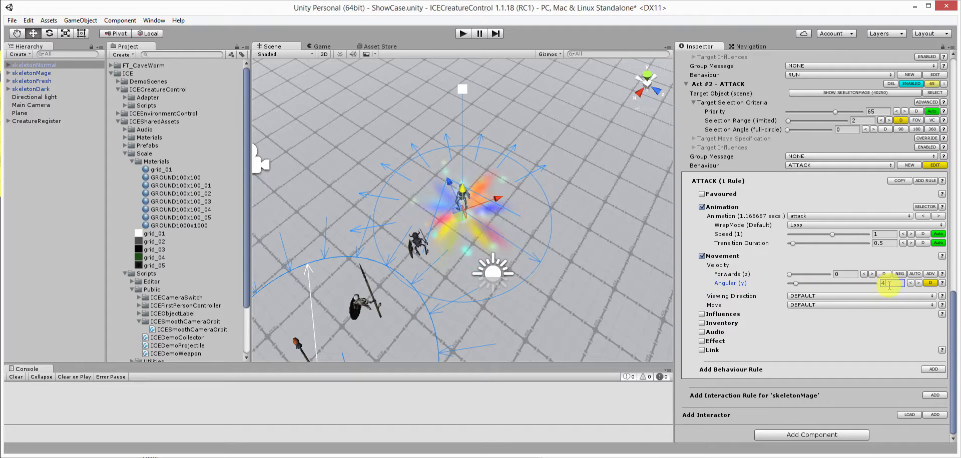
pyautogui.click(815, 298)
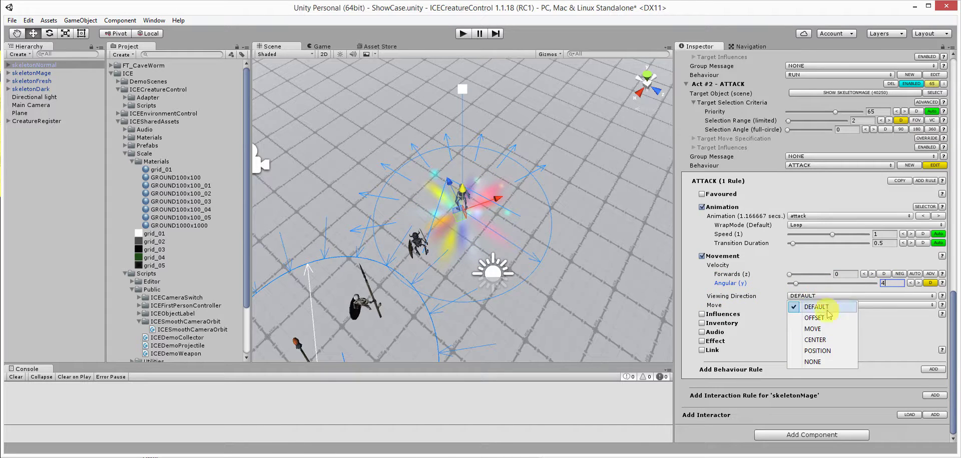
pyautogui.click(826, 336)
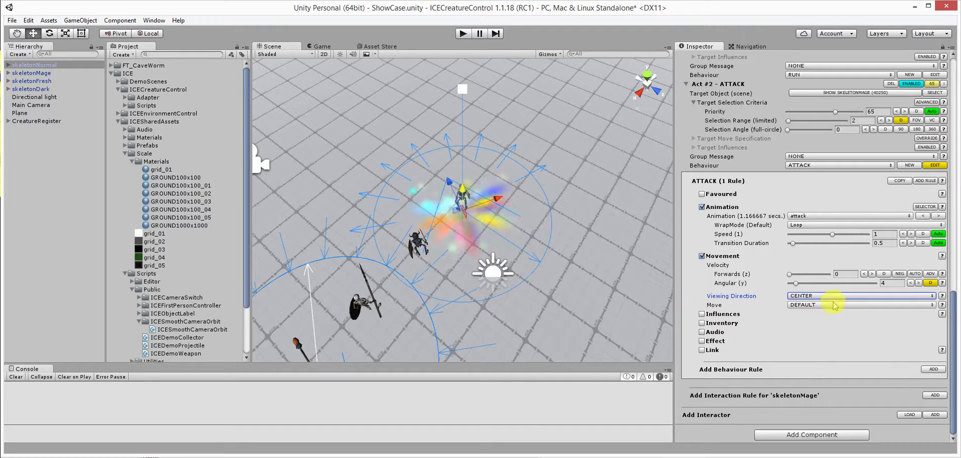
# - Play the scene to check skeletonNormal's attack on skeletonMage in the Scene view, and stop it
pyautogui.moveTo(954, 320); pyautogui.dragTo(956, 76)
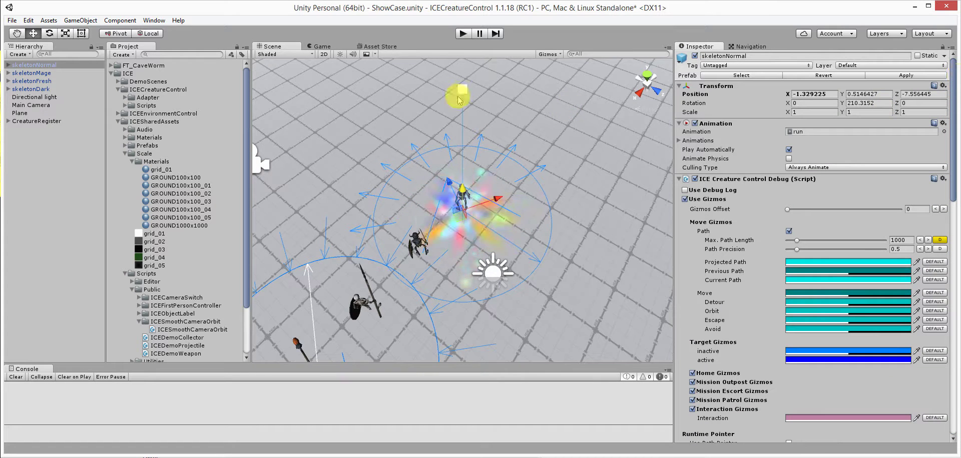
pyautogui.click(463, 34)
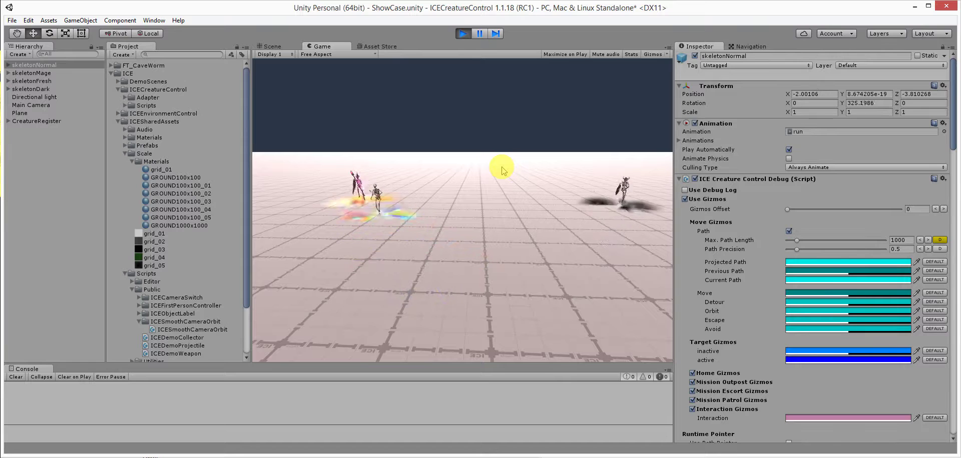
pyautogui.click(272, 46)
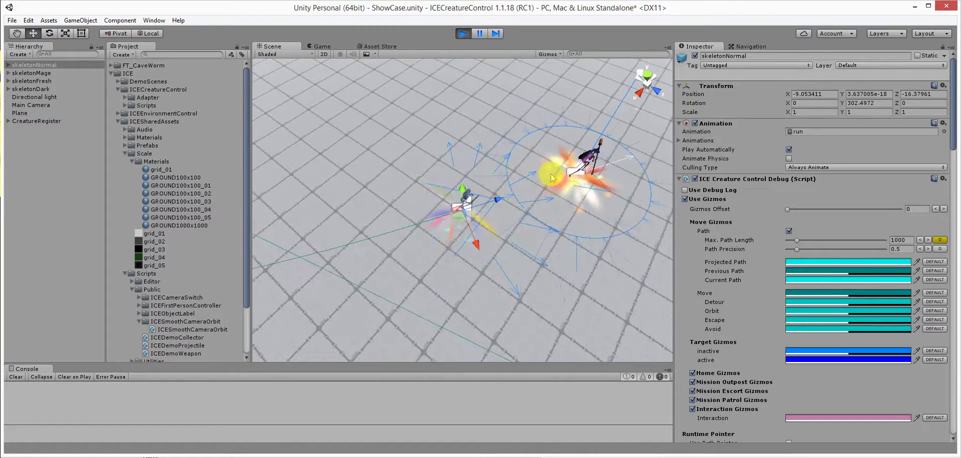
pyautogui.click(462, 33)
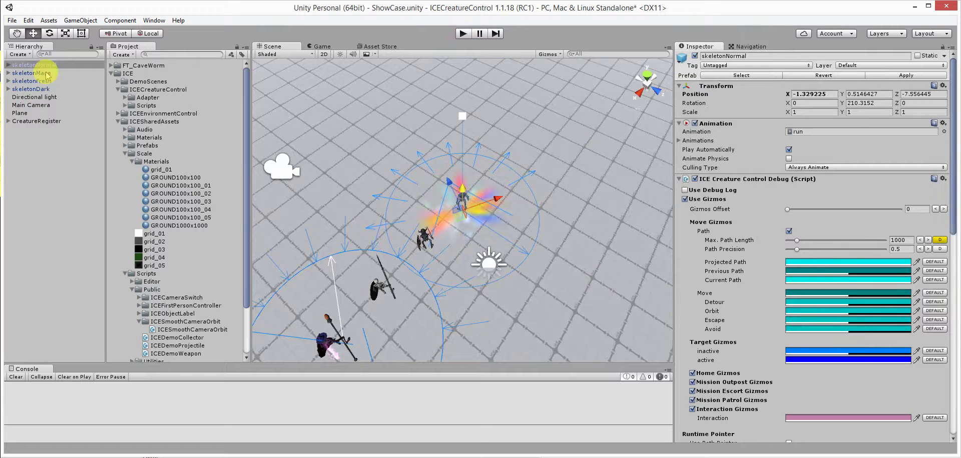
# - Mark skeletonNormal's ATTACK behaviour rule as favoured, with a desired runtime of about 1.76 to 1.98, and close the behaviour editor
pyautogui.scroll(-10, 751, 223)
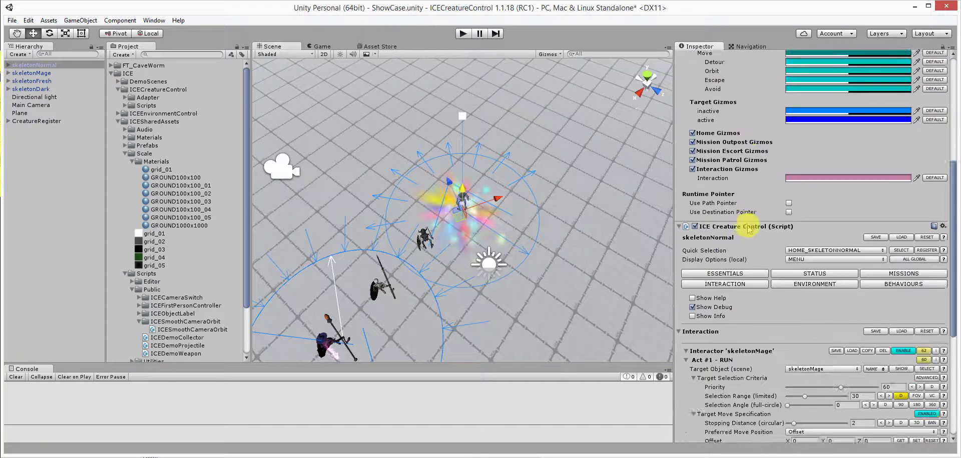
pyautogui.scroll(-4, 739, 235)
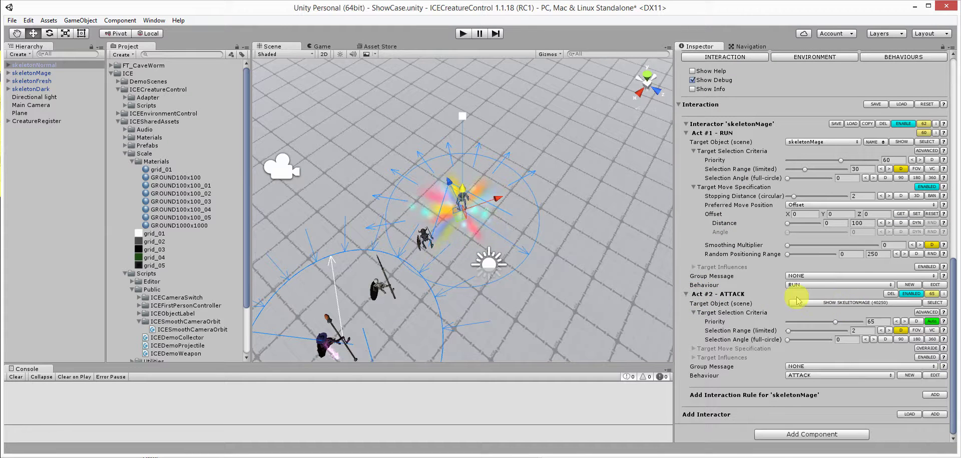
pyautogui.click(934, 375)
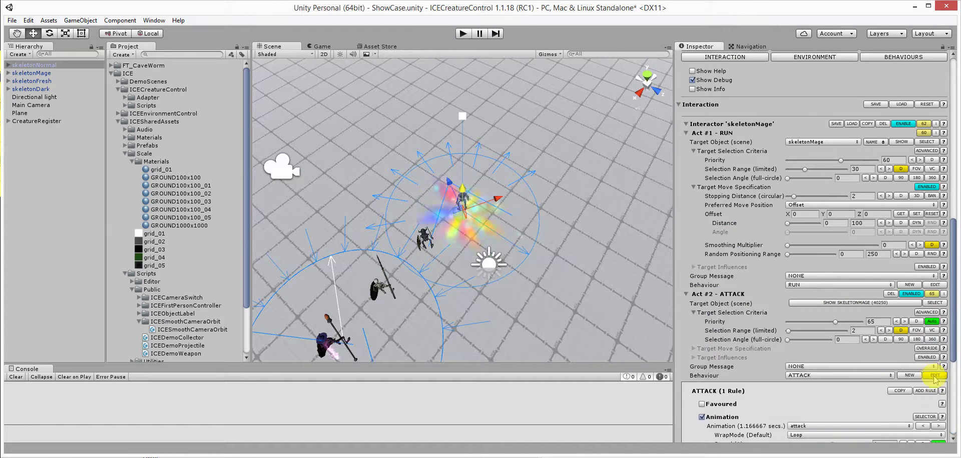
pyautogui.scroll(-3, 745, 315)
pyautogui.scroll(-1, 746, 314)
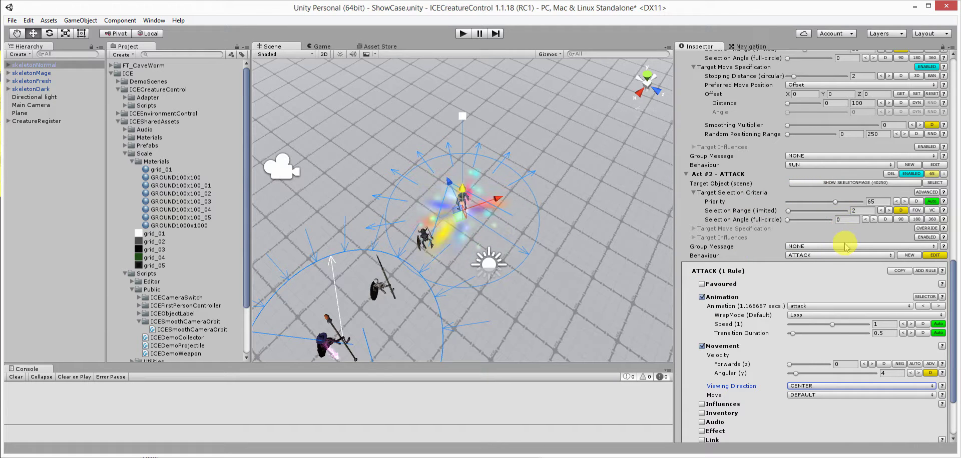
pyautogui.click(702, 284)
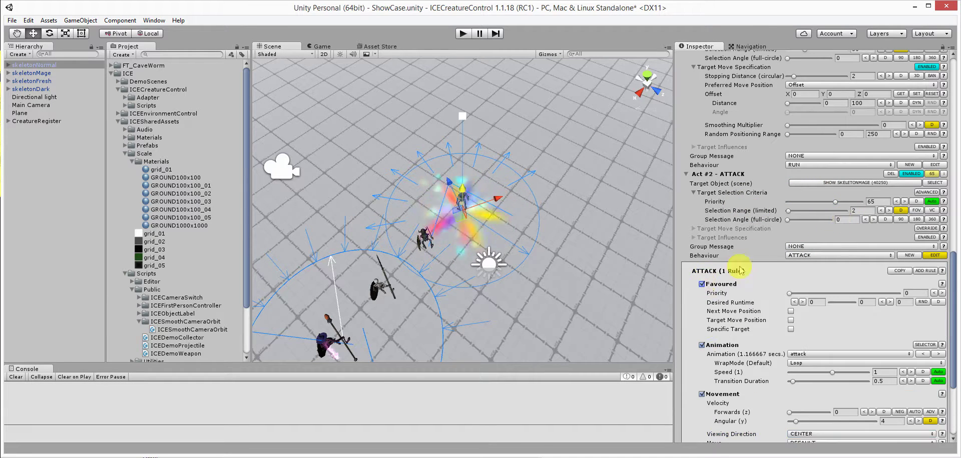
pyautogui.scroll(-2, 861, 250)
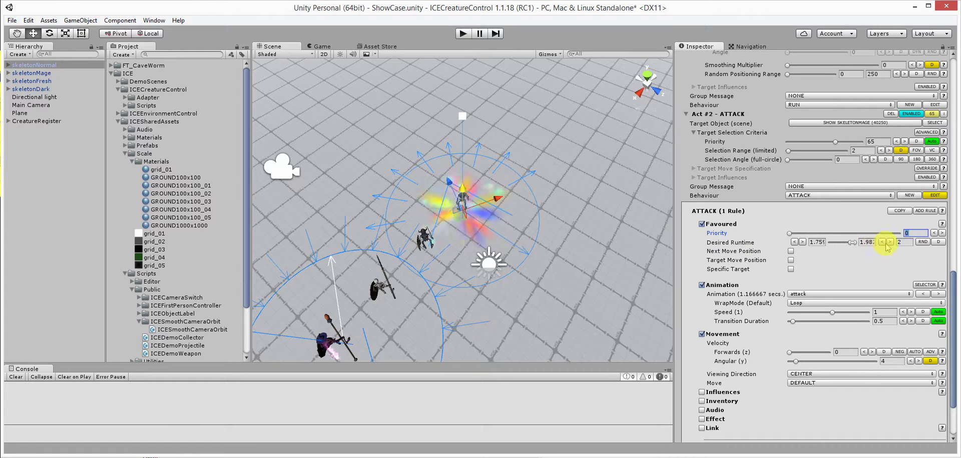
pyautogui.click(934, 195)
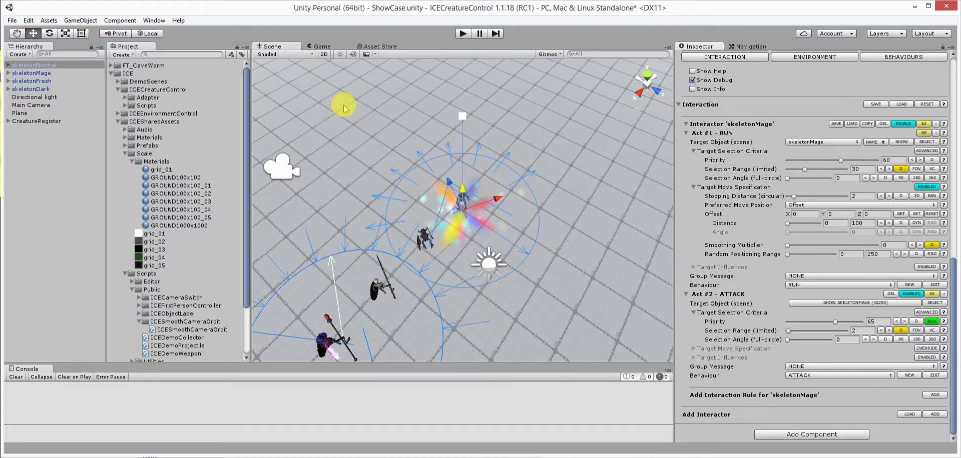
# - Replay the scene to check how skeletonNormal switches between the RUN and ATTACK rules, and stop it
pyautogui.click(460, 33)
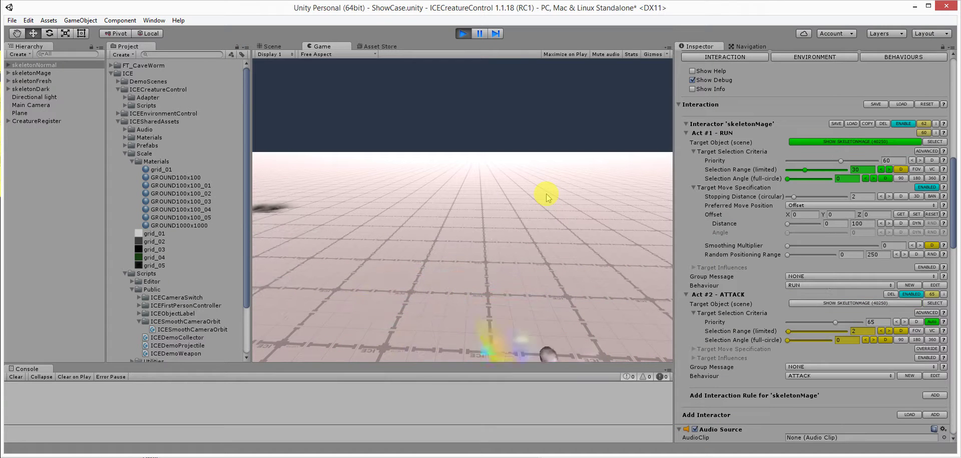
pyautogui.click(269, 46)
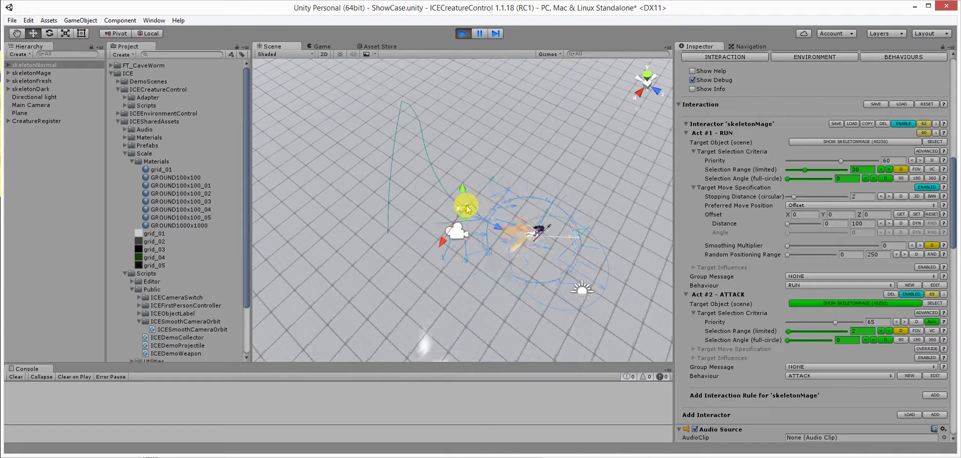
pyautogui.keyDown('alt'); pyautogui.moveTo(498, 283); pyautogui.dragTo(520, 144); pyautogui.keyUp('alt')
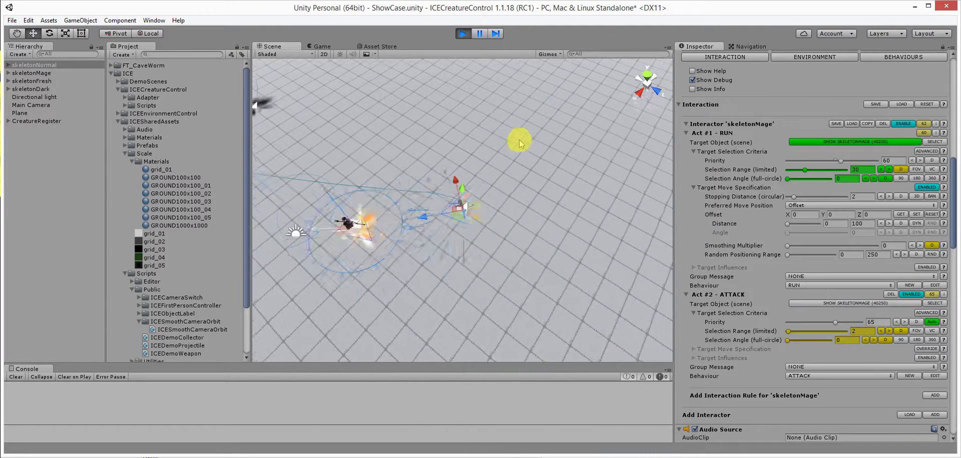
pyautogui.click(462, 34)
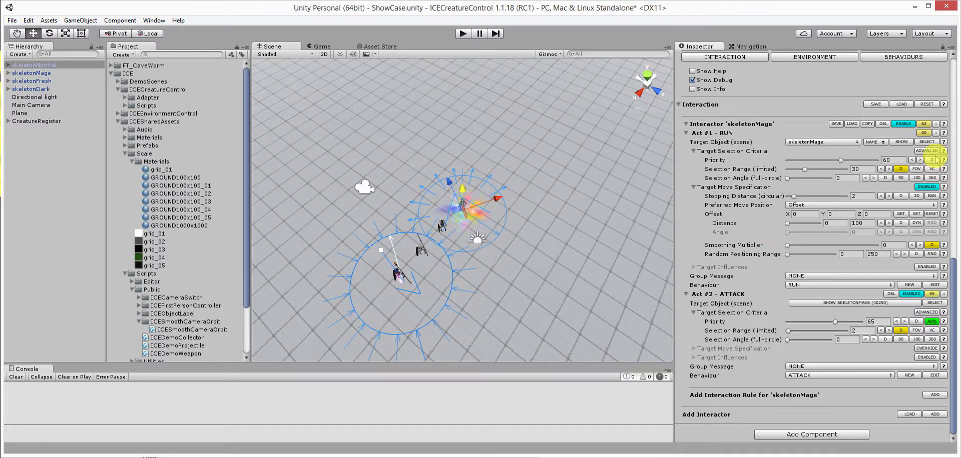
# - Review the RUN behaviour's animation and movement settings, and run the scene briefly in the Game view
pyautogui.click(933, 288)
pyautogui.scroll(-3, 792, 326)
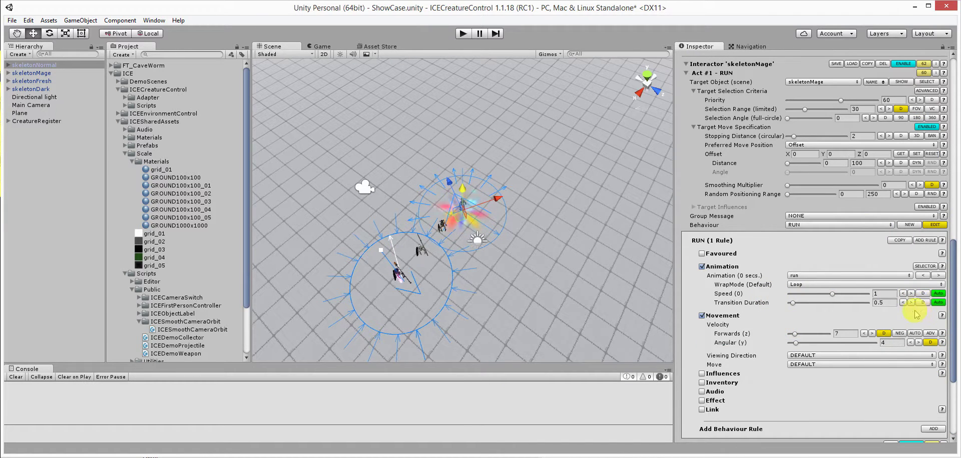
pyautogui.moveTo(955, 321); pyautogui.dragTo(953, 105)
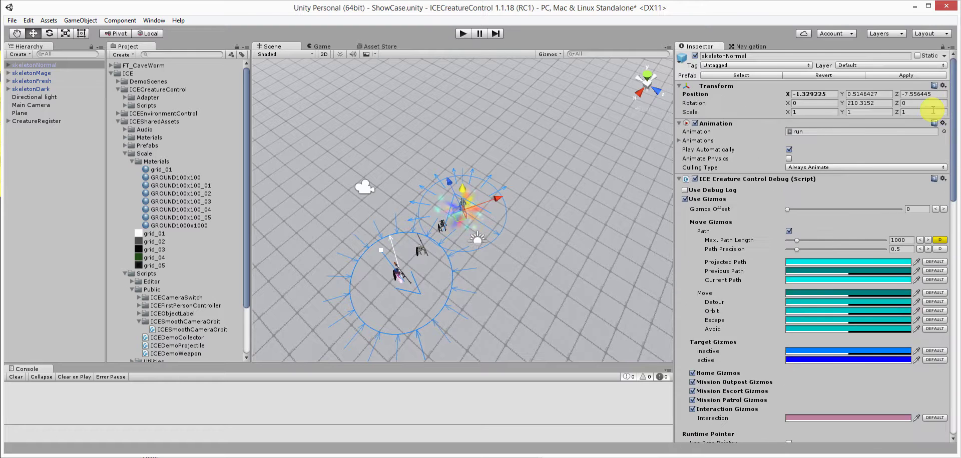
pyautogui.click(463, 33)
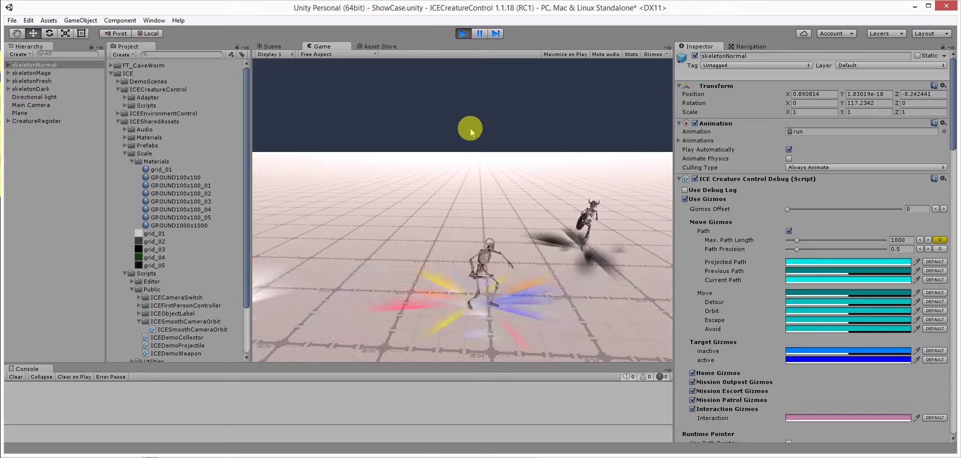
pyautogui.click(463, 34)
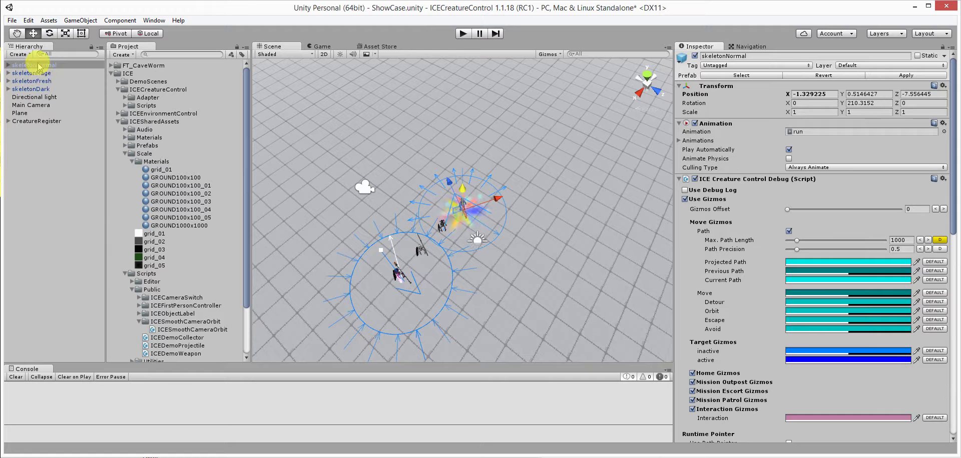
# - Save skeletonNormal's complete interaction settings as skeletonnormal.cc_interactions in the Assets folder
pyautogui.scroll(-10, 762, 206)
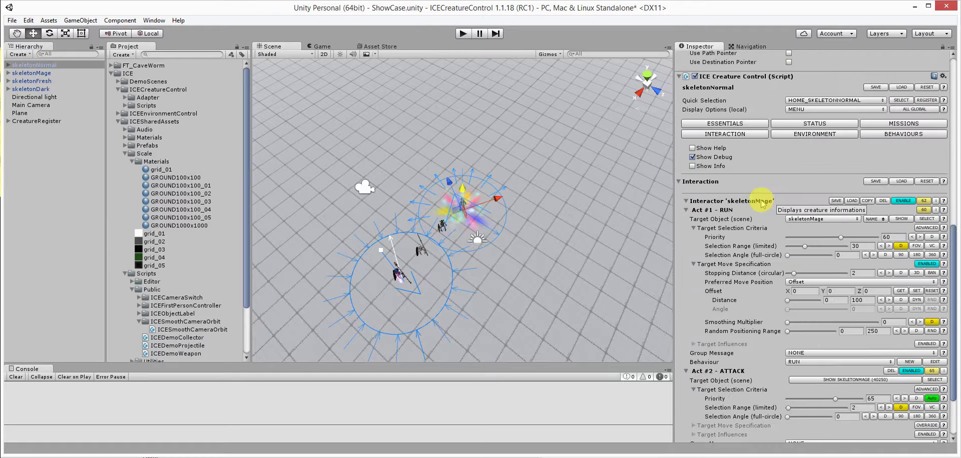
pyautogui.scroll(-3, 752, 189)
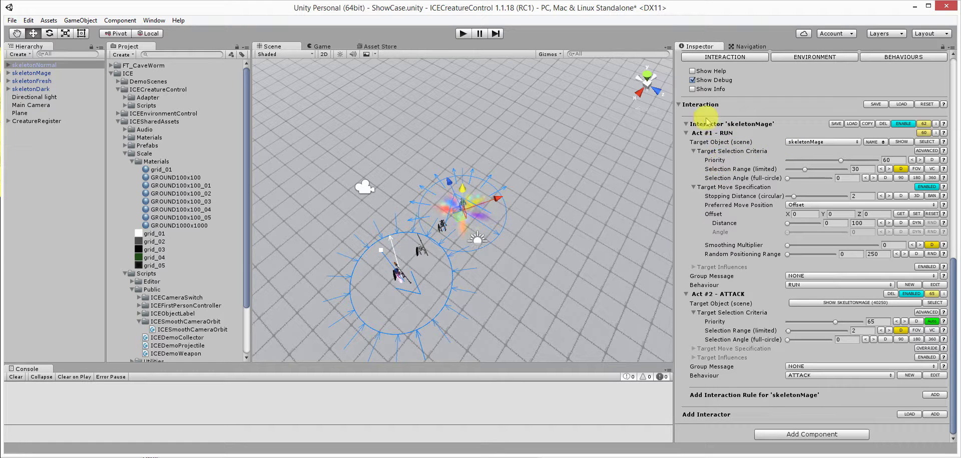
pyautogui.click(875, 105)
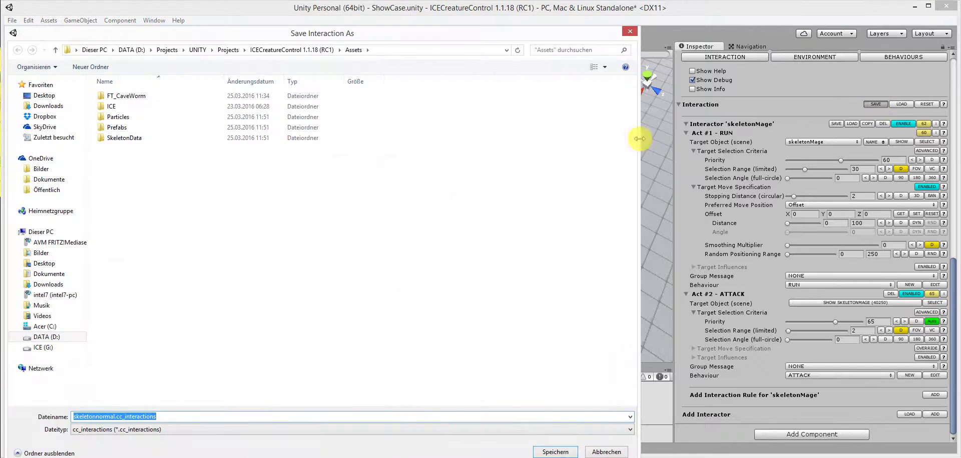
pyautogui.click(555, 451)
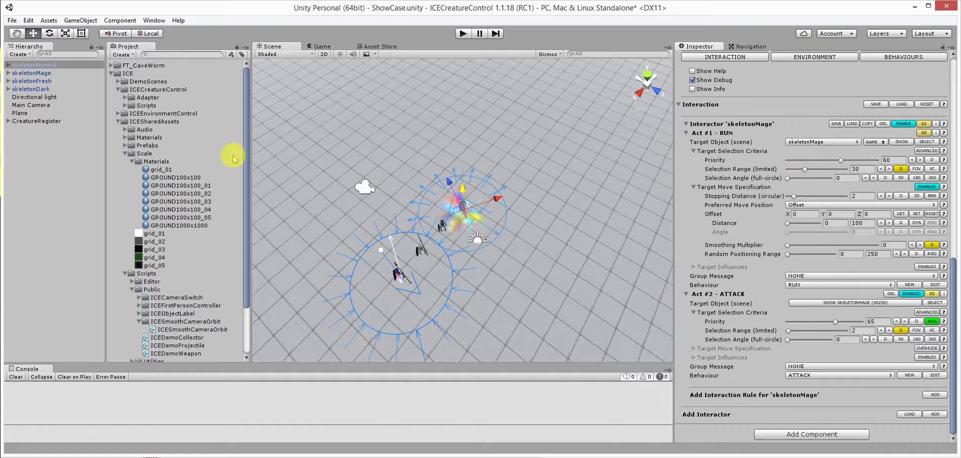
# - Set skeletonMage's creature control display options to MENU and show its Interaction section
pyautogui.click(50, 73)
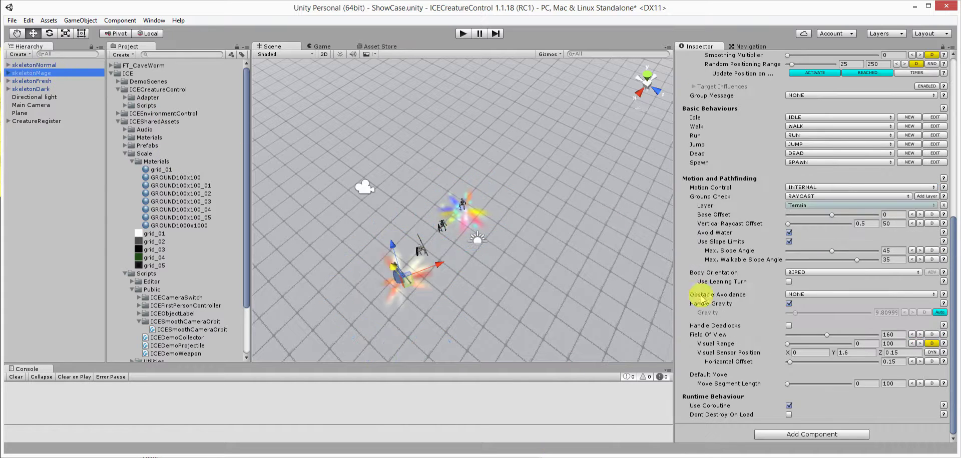
pyautogui.scroll(6, 750, 245)
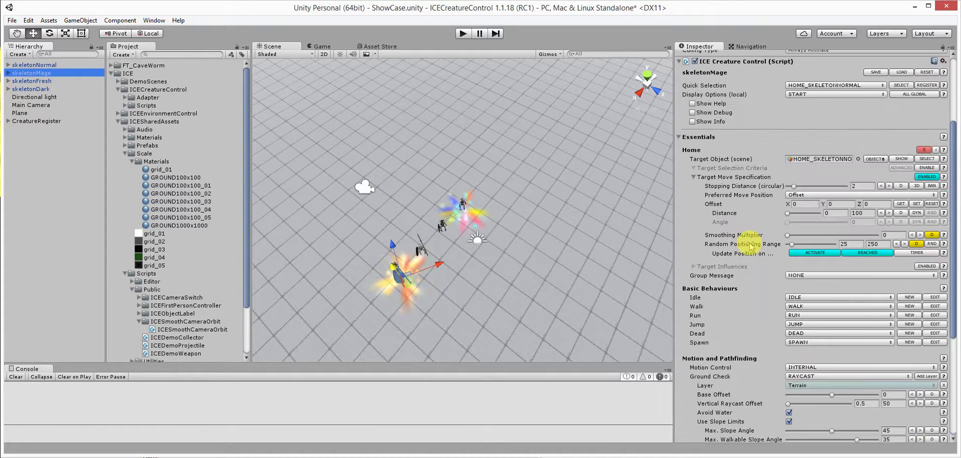
pyautogui.scroll(4, 750, 245)
pyautogui.click(835, 213)
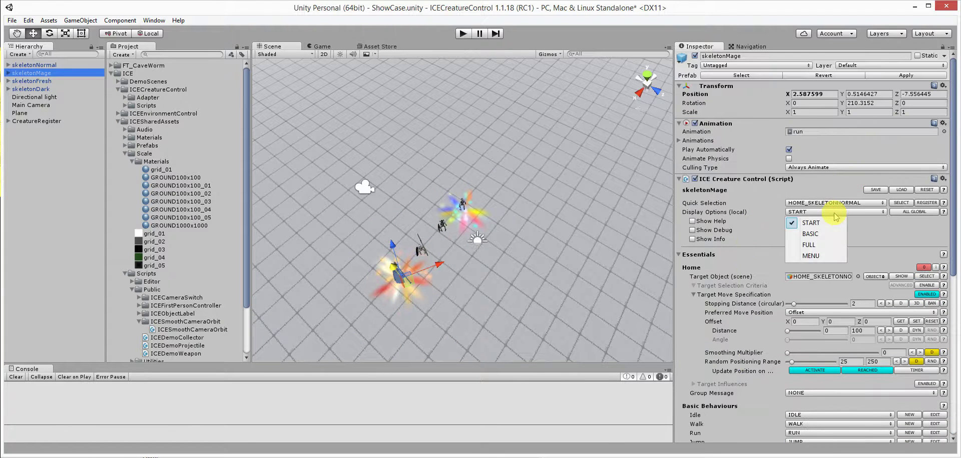
pyautogui.click(815, 256)
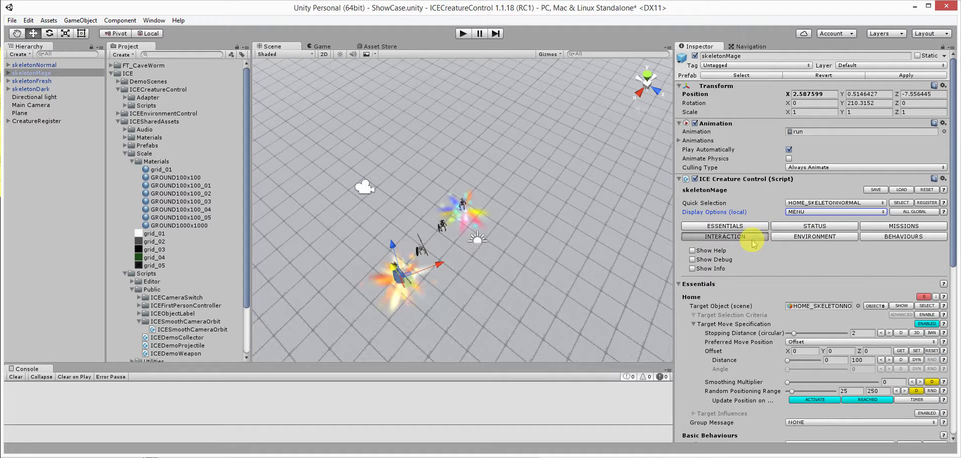
pyautogui.click(753, 243)
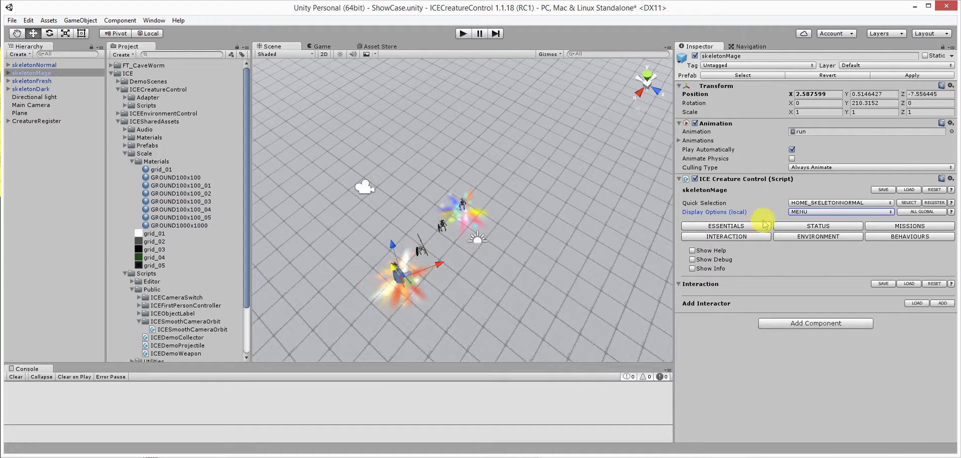
# - Load skeletonnormal.cc_interactions into skeletonMage's interaction settings and set the interactor's target object to skeletonNormal
pyautogui.click(915, 284)
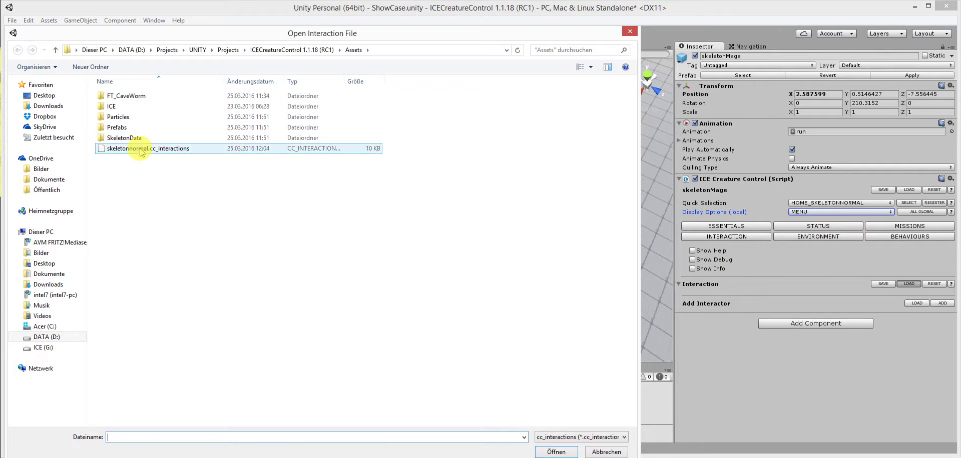
pyautogui.doubleClick(140, 149)
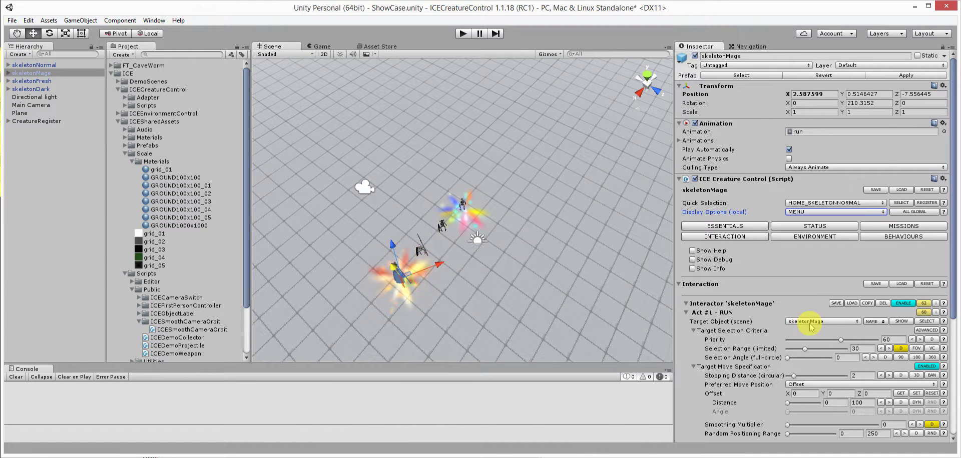
pyautogui.click(826, 322)
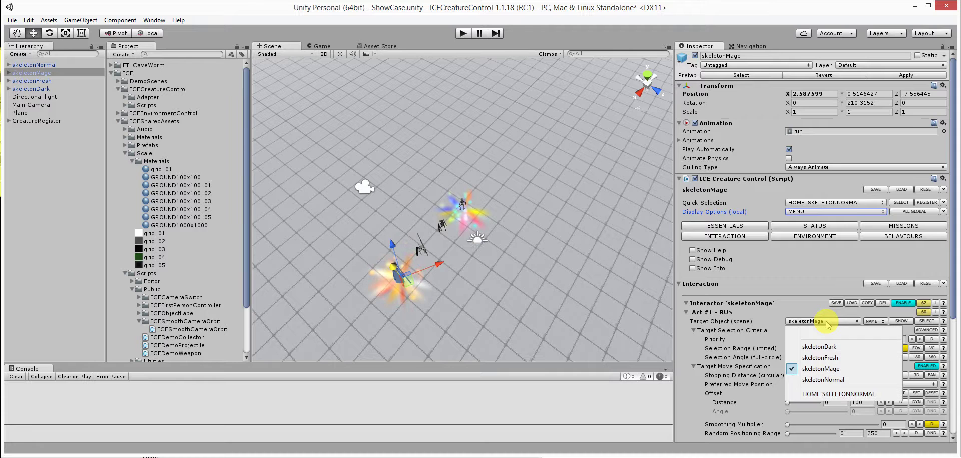
pyautogui.click(839, 380)
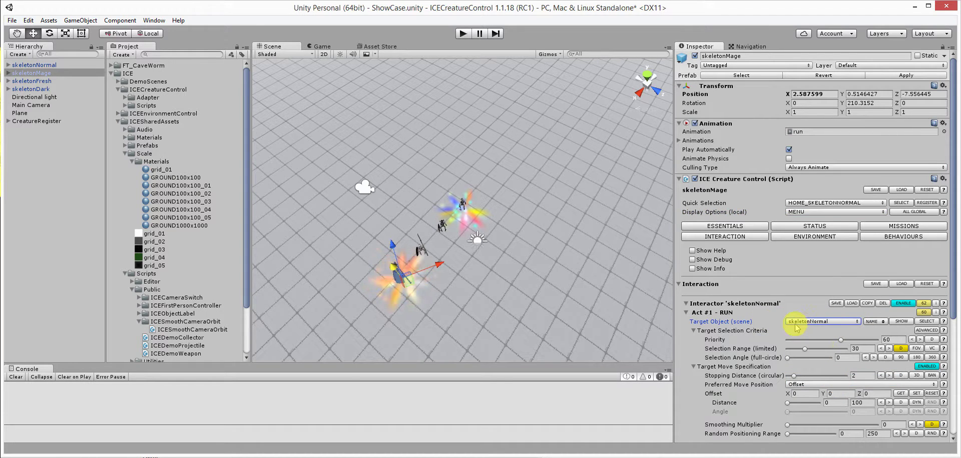
# - Check the RUN behaviour settings of skeletonMage's first interaction rule and close the behaviour editor
pyautogui.scroll(-6, 748, 318)
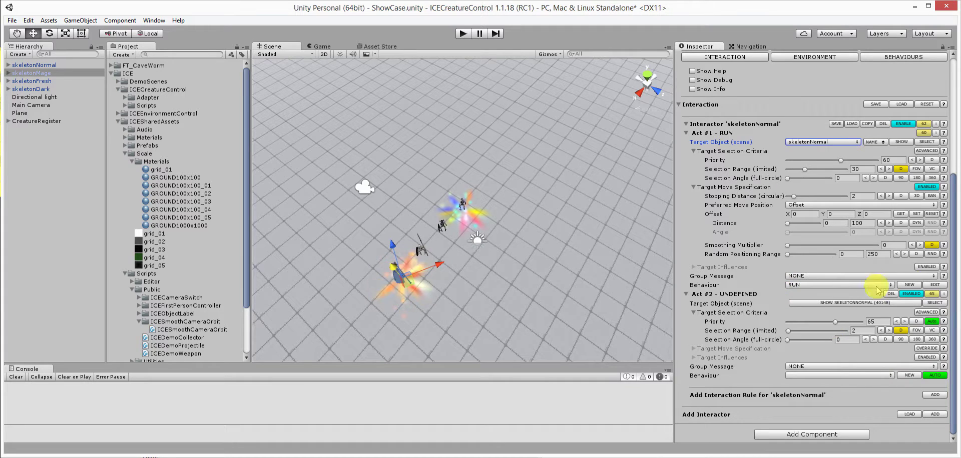
pyautogui.click(932, 285)
pyautogui.scroll(-1, 800, 339)
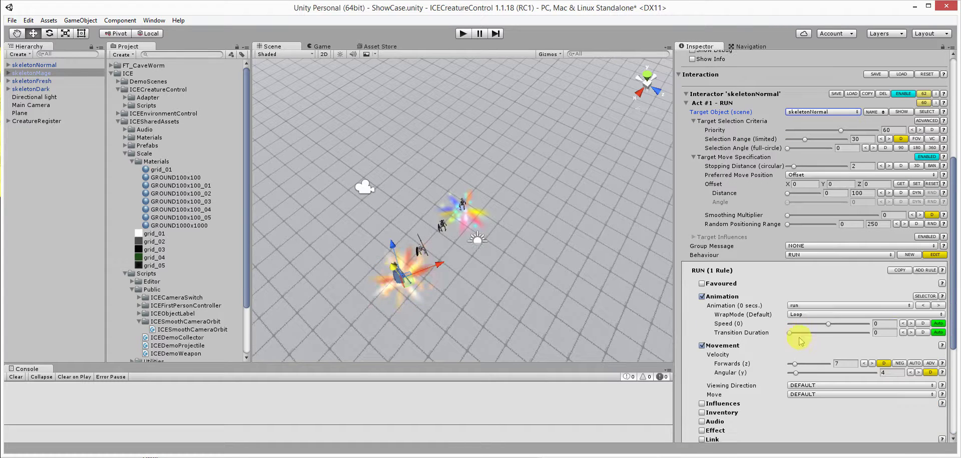
pyautogui.click(933, 255)
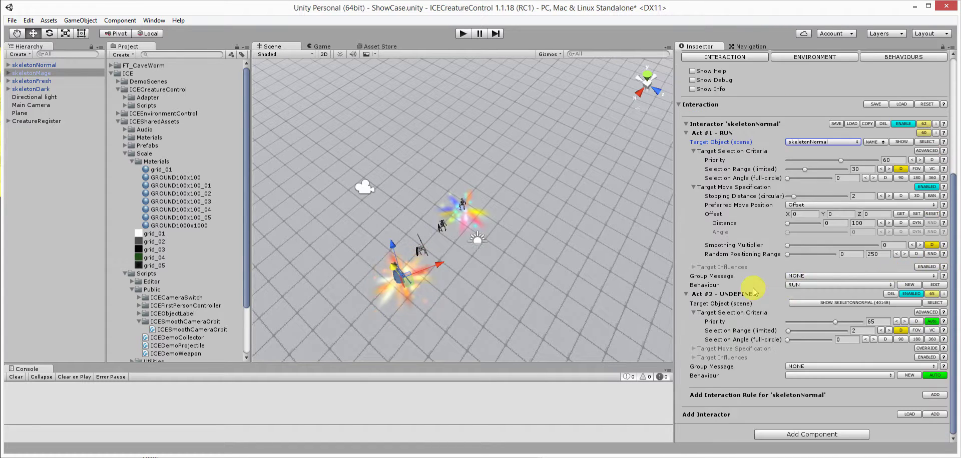
# - Create an ATTACK behaviour for skeletonMage's second interaction rule and enable its animation, using the attack clip with Loop wrap mode
pyautogui.click(910, 376)
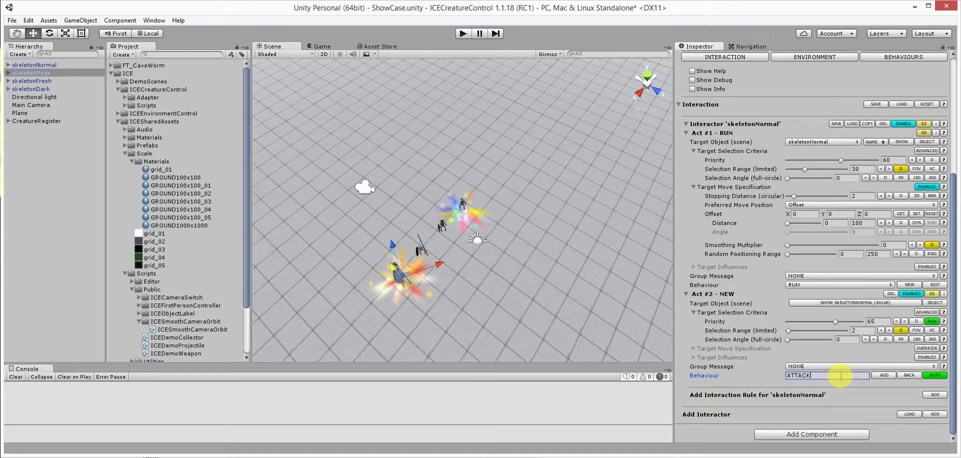
pyautogui.click(876, 375)
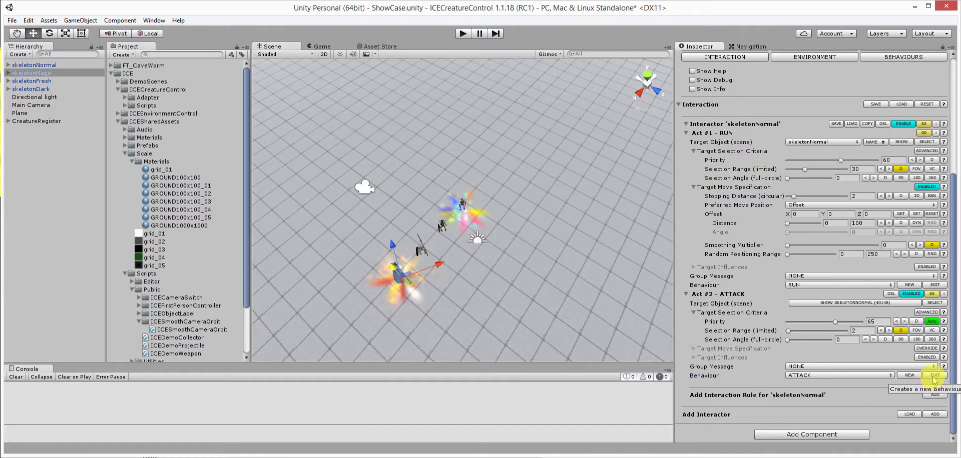
pyautogui.scroll(-4, 801, 327)
pyautogui.click(702, 297)
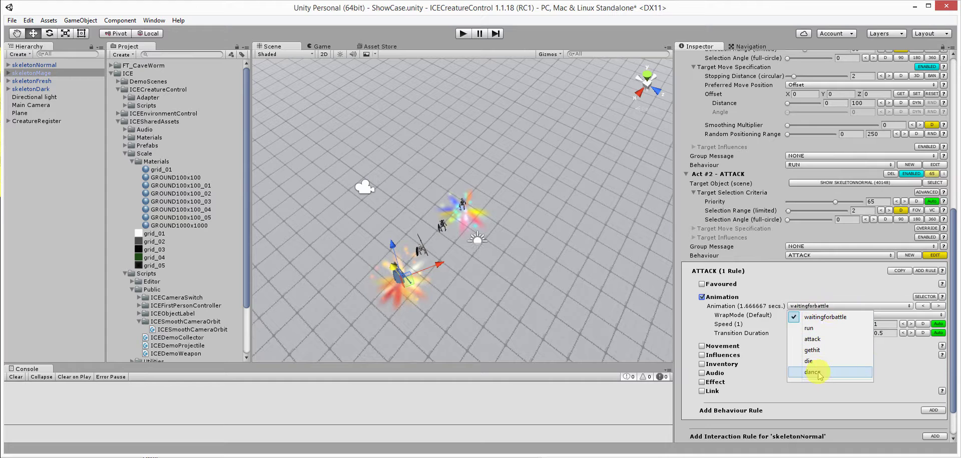
pyautogui.click(823, 340)
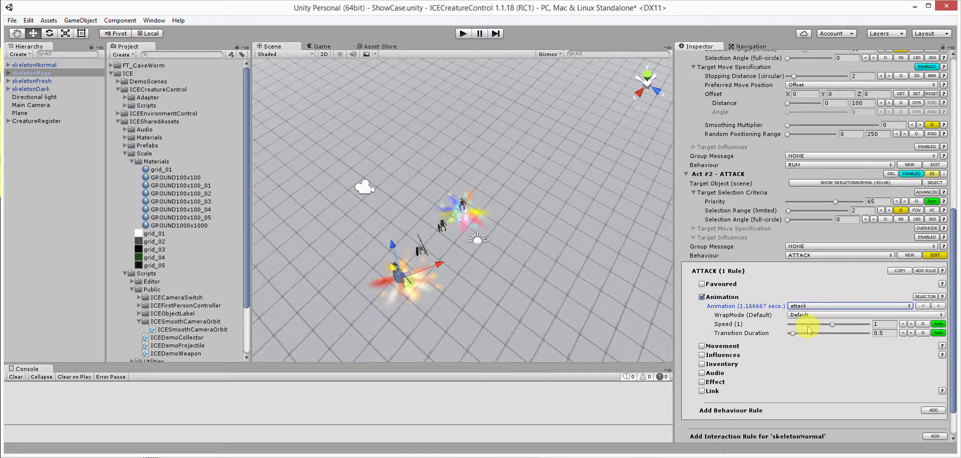
pyautogui.click(817, 360)
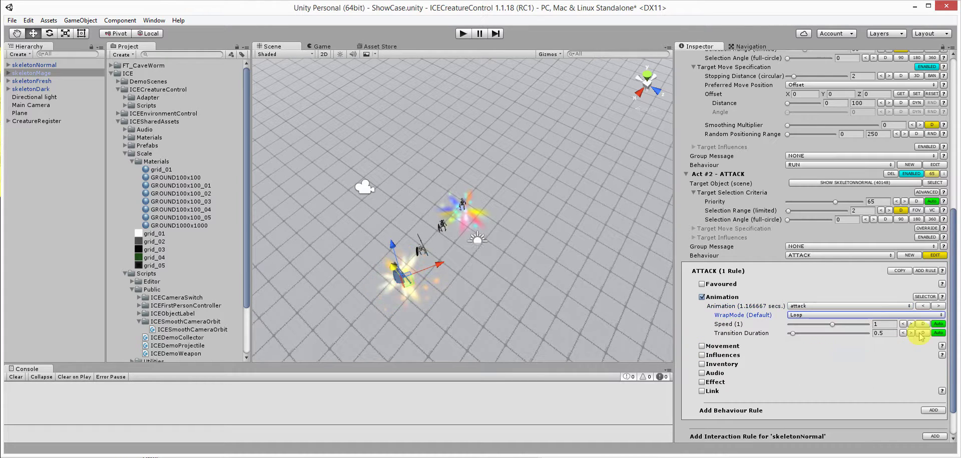
# - Enable movement for the ATTACK behaviour with an angular velocity of 4 and CENTER viewing direction
pyautogui.click(702, 346)
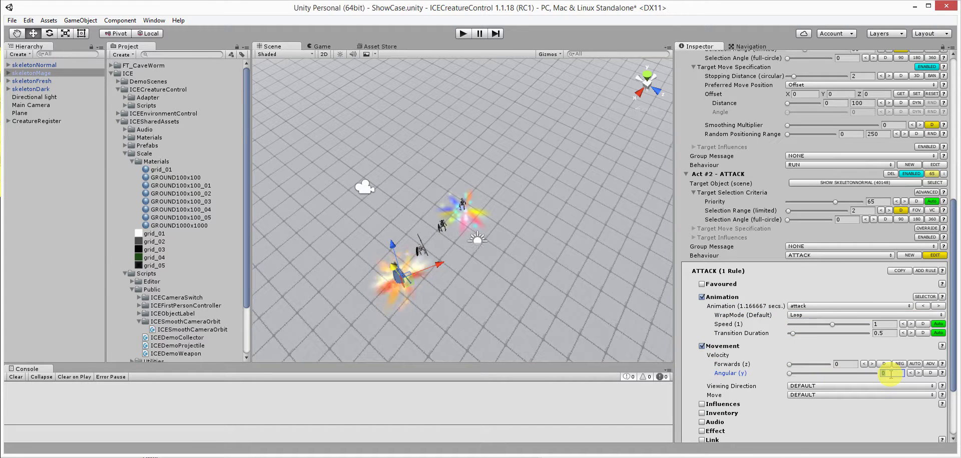
pyautogui.click(814, 388)
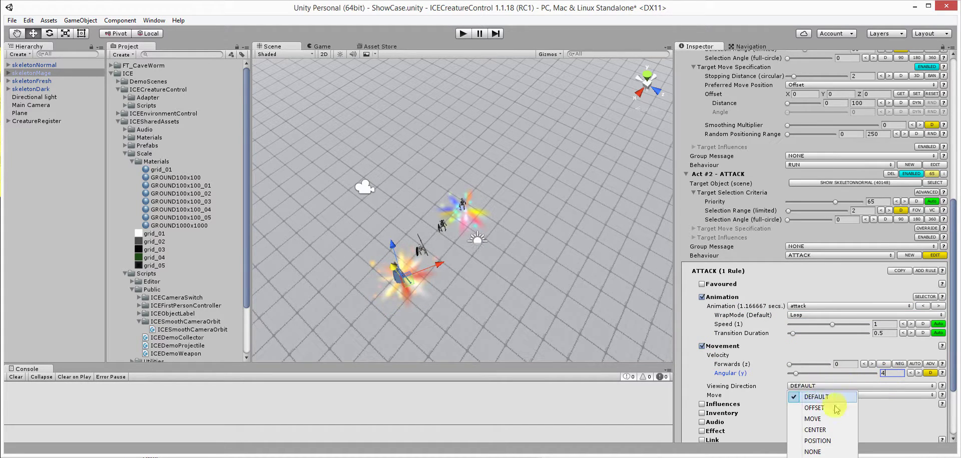
pyautogui.click(826, 432)
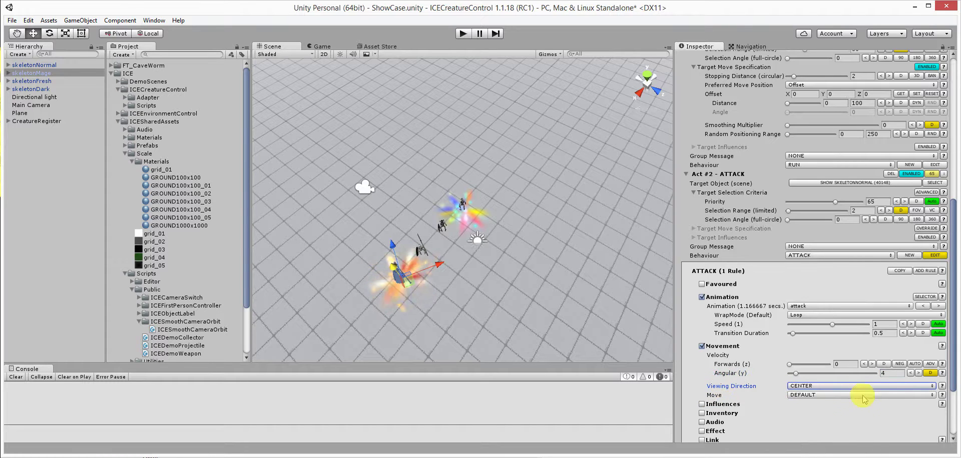
# - Play the scene to check how skeletonMage and skeletonNormal attack each other, and stop playback
pyautogui.moveTo(955, 350); pyautogui.dragTo(940, 168)
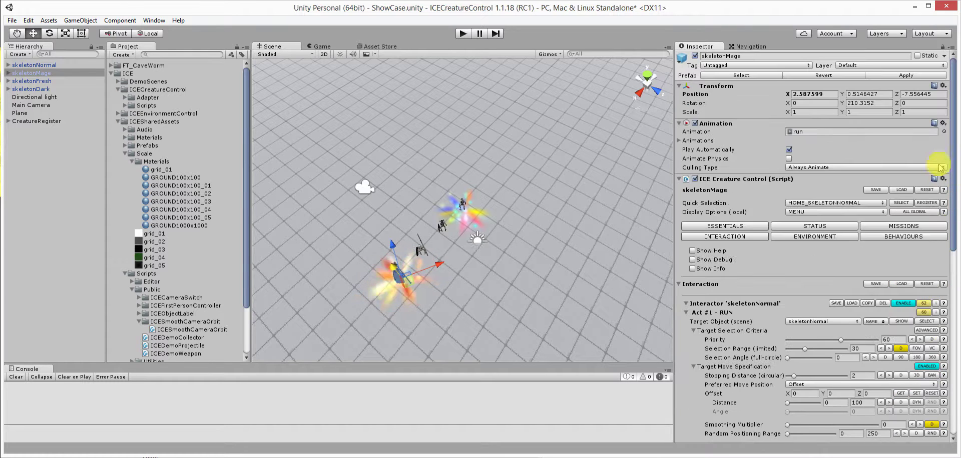
pyautogui.click(462, 34)
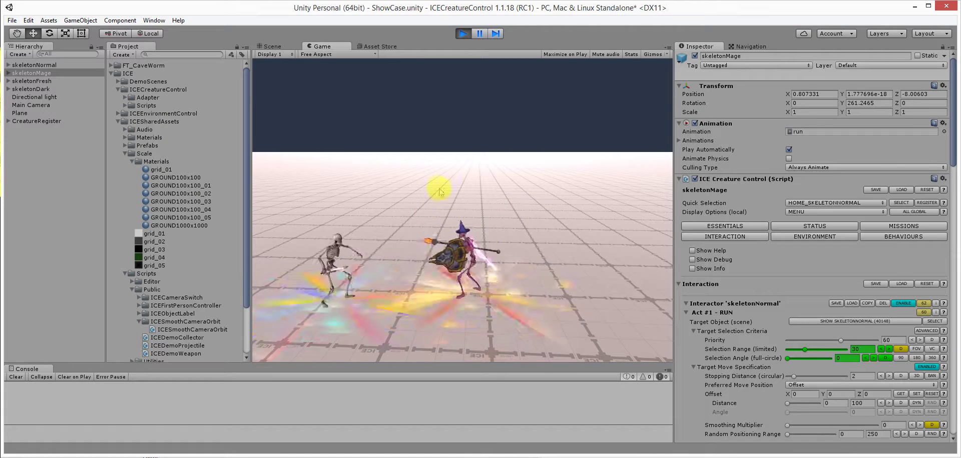
pyautogui.click(463, 34)
# - Review the ATTACK behaviour settings in skeletonMage's second interaction rule and close the behaviour editor
pyautogui.scroll(-5, 786, 270)
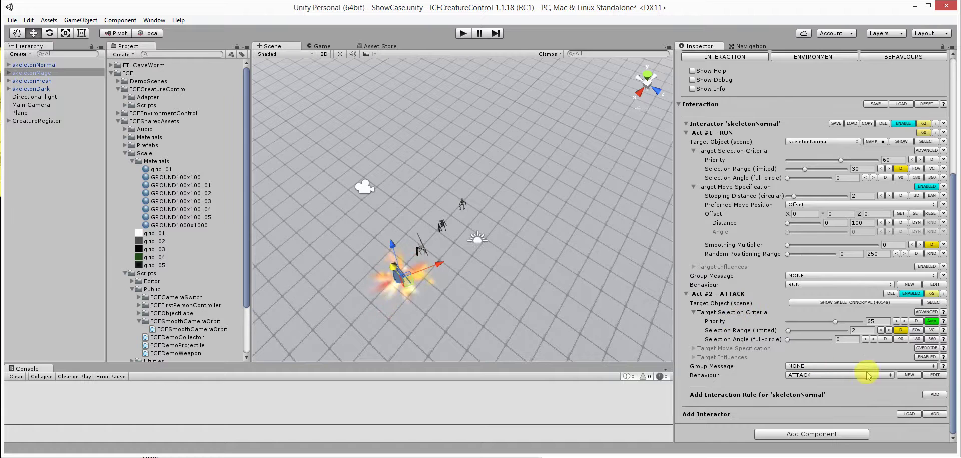
pyautogui.click(935, 375)
pyautogui.scroll(-5, 866, 240)
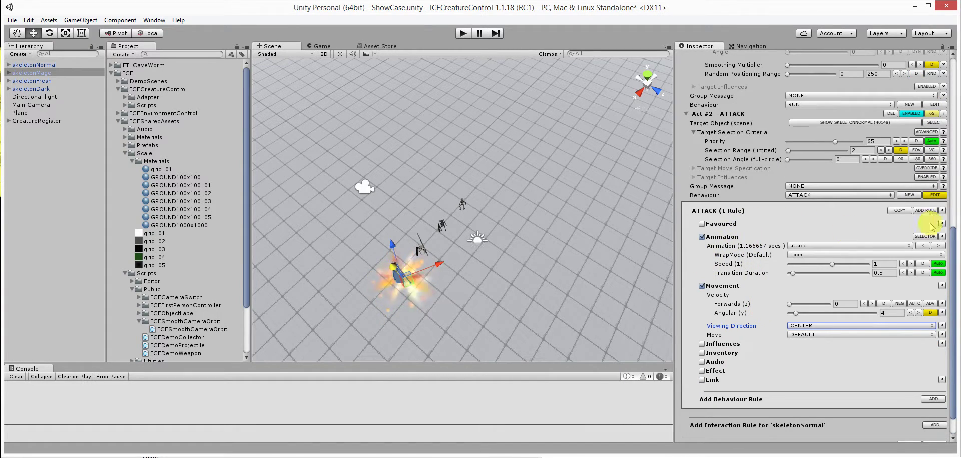
pyautogui.click(935, 195)
pyautogui.scroll(5, 951, 241)
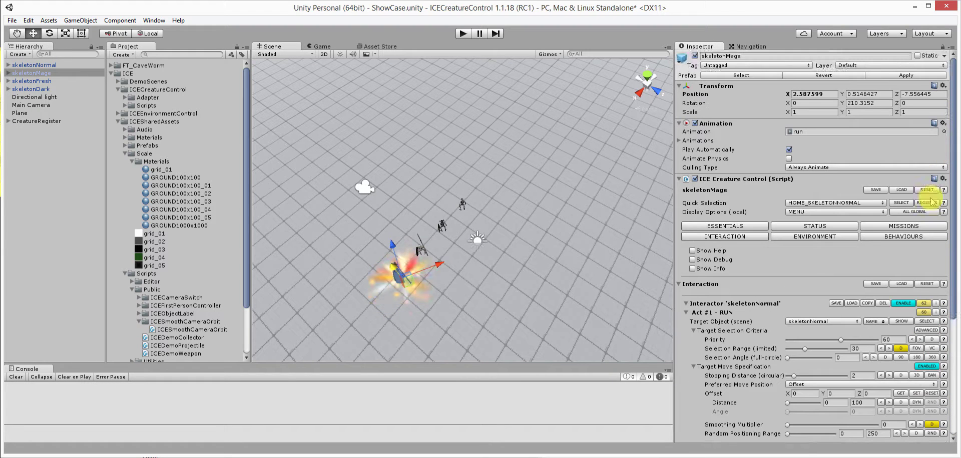
# - Show skeletonMage's Behaviours section and collapse every behaviour from IDLE to SPAWN, leaving ATTACK expanded
pyautogui.click(892, 240)
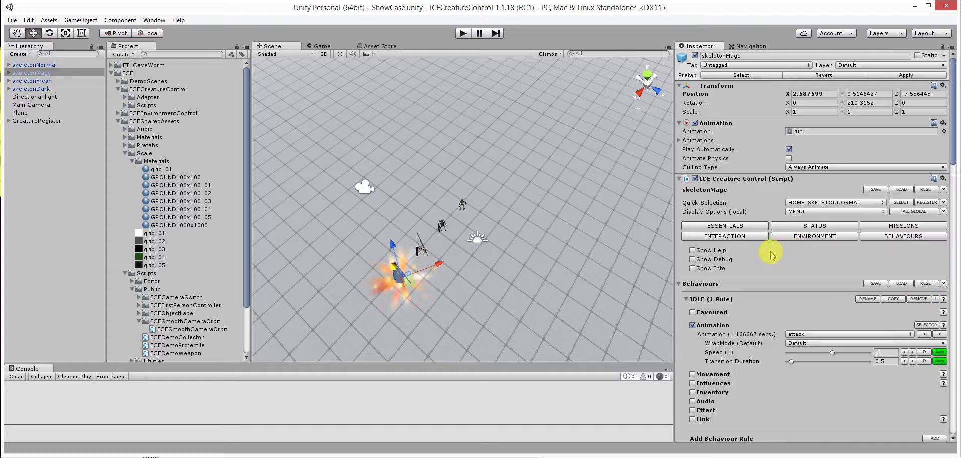
pyautogui.scroll(-5, 826, 238)
pyautogui.click(686, 149)
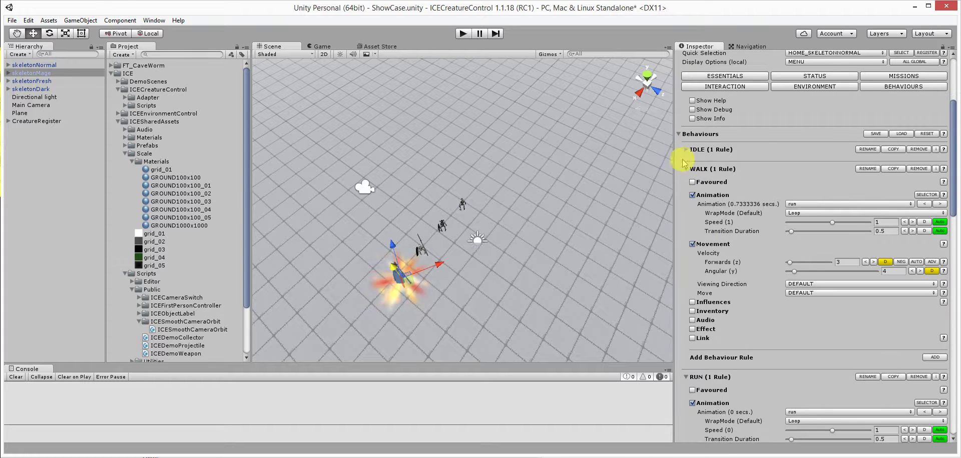
pyautogui.click(685, 170)
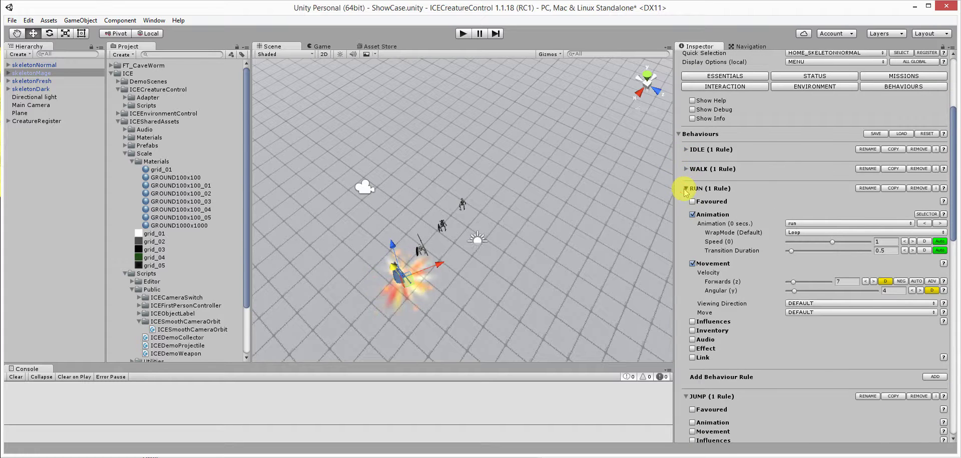
pyautogui.click(685, 188)
pyautogui.click(686, 208)
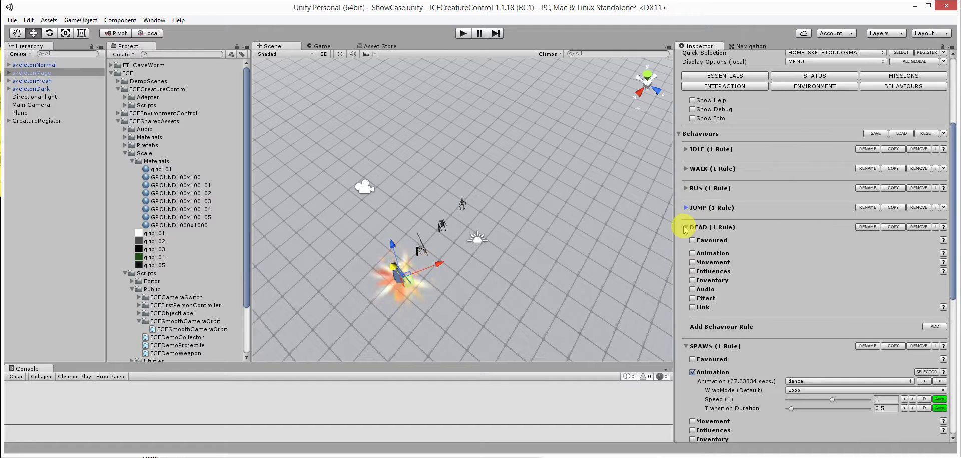
pyautogui.click(685, 229)
pyautogui.click(685, 247)
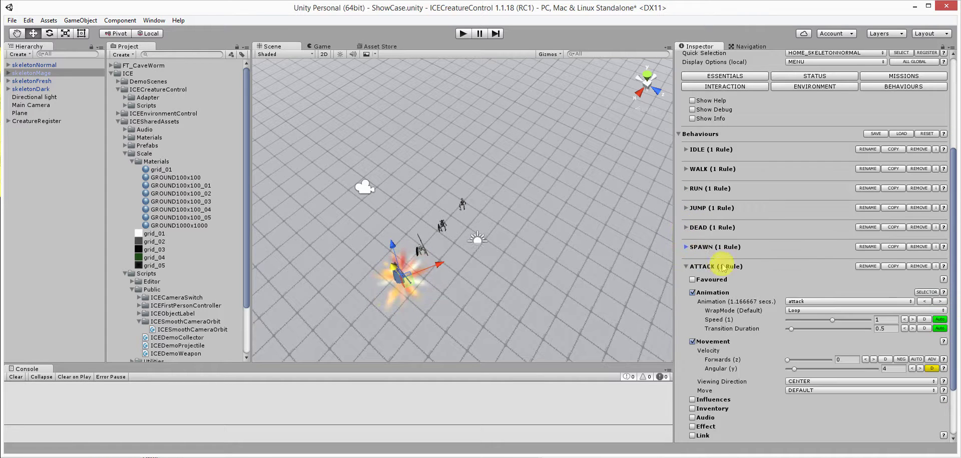
# - Add a second rule to the ATTACK behaviour and enable its animation, using the gethit clip with Default wrap mode
pyautogui.scroll(-3, 769, 272)
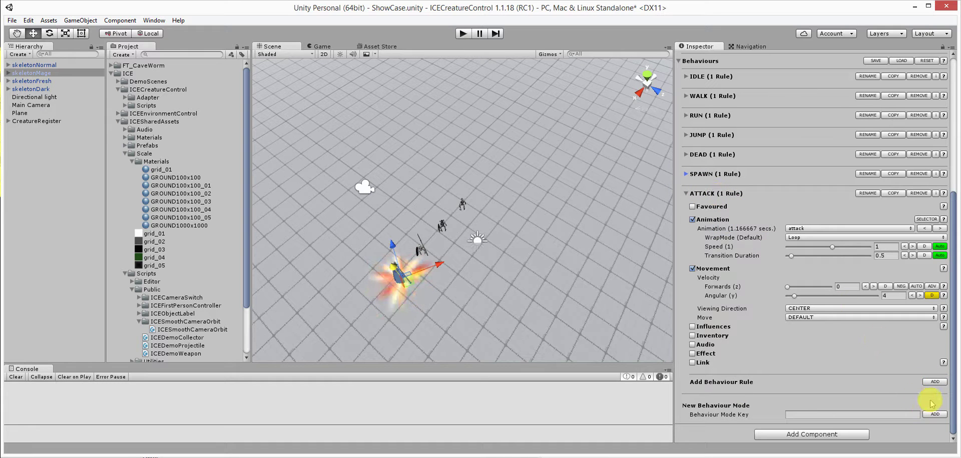
pyautogui.click(933, 383)
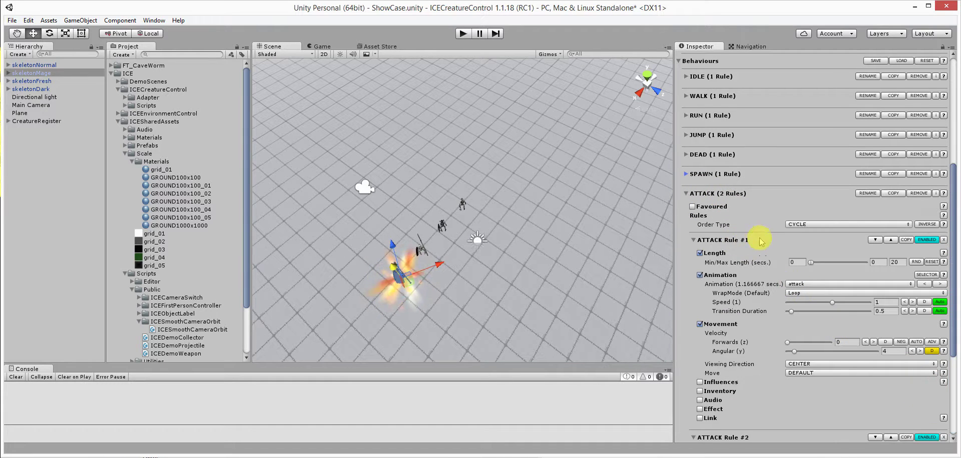
pyautogui.scroll(-5, 739, 242)
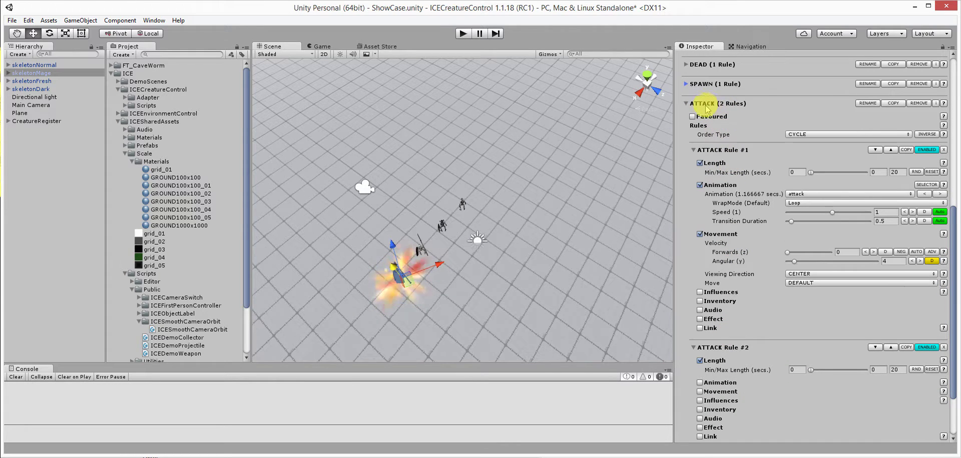
pyautogui.scroll(-2, 741, 273)
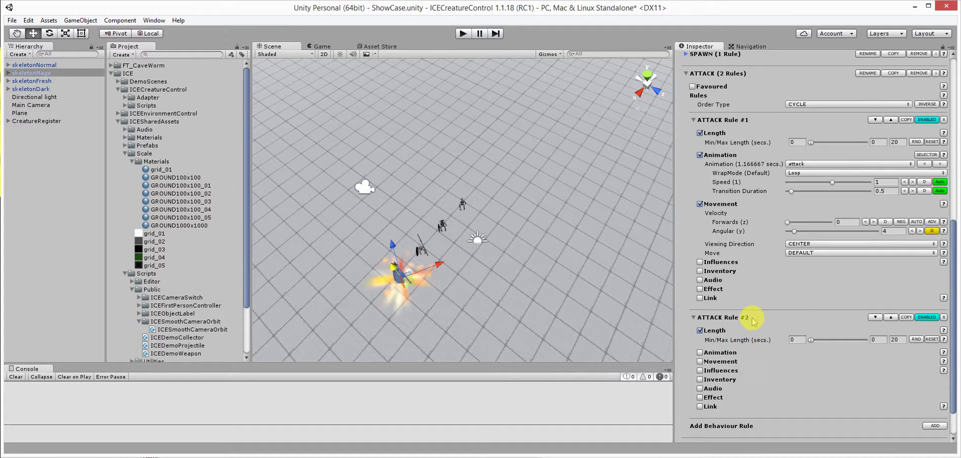
pyautogui.scroll(-3, 753, 320)
pyautogui.click(700, 308)
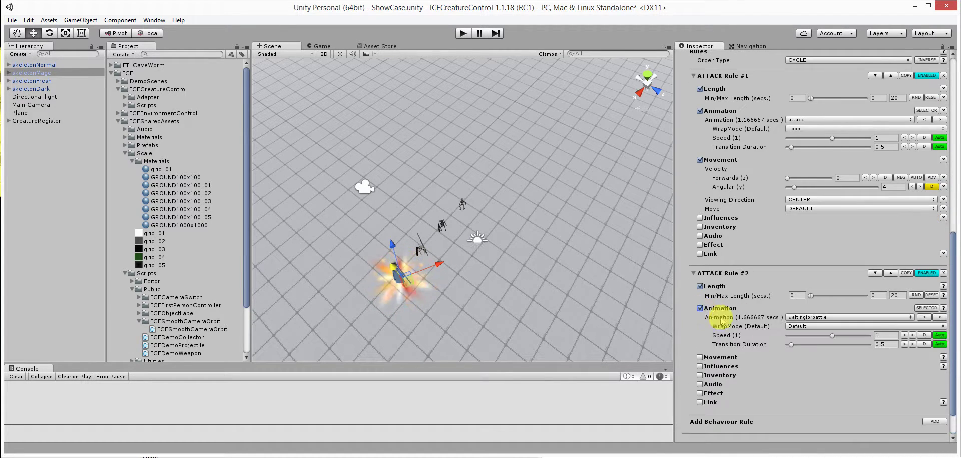
pyautogui.click(823, 318)
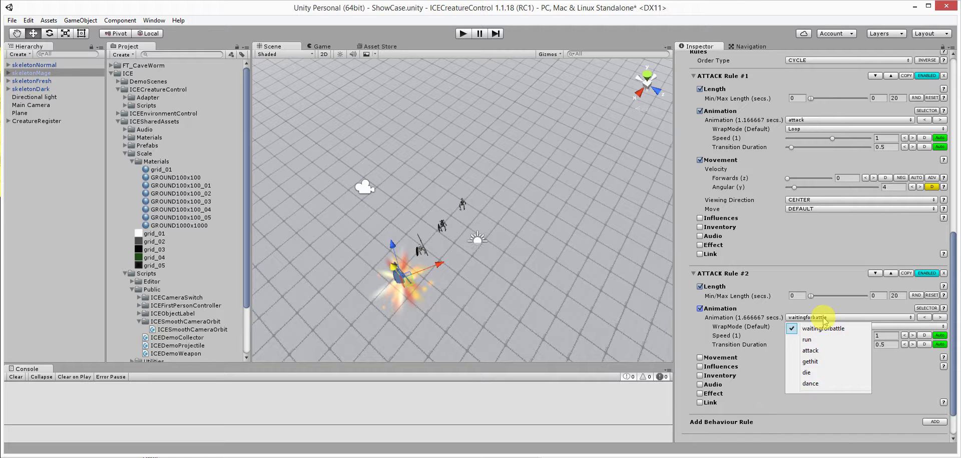
pyautogui.click(809, 361)
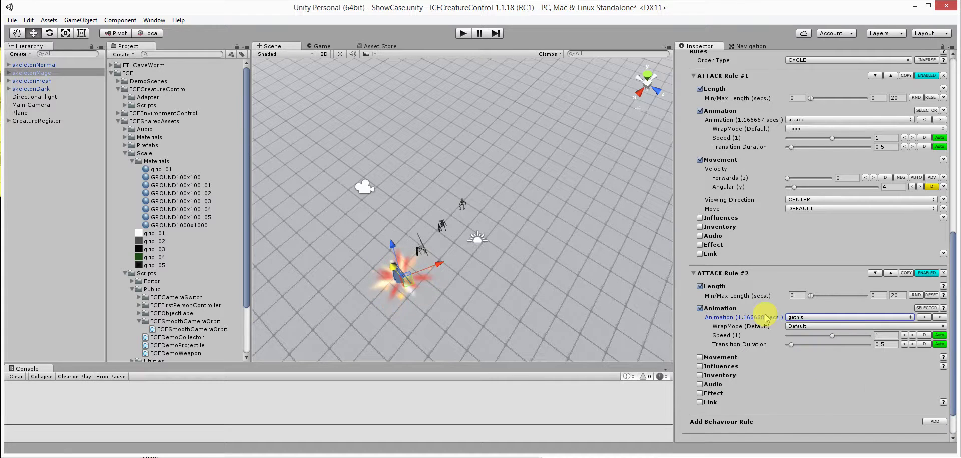
pyautogui.click(803, 325)
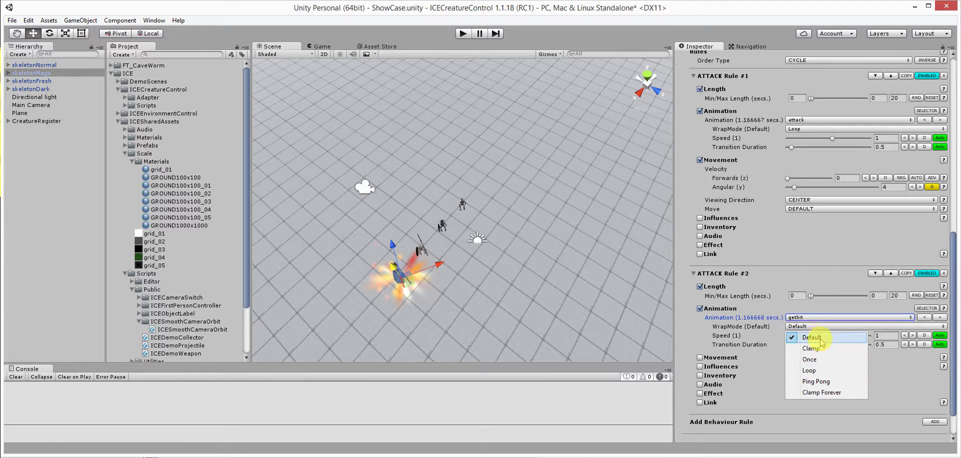
pyautogui.click(820, 339)
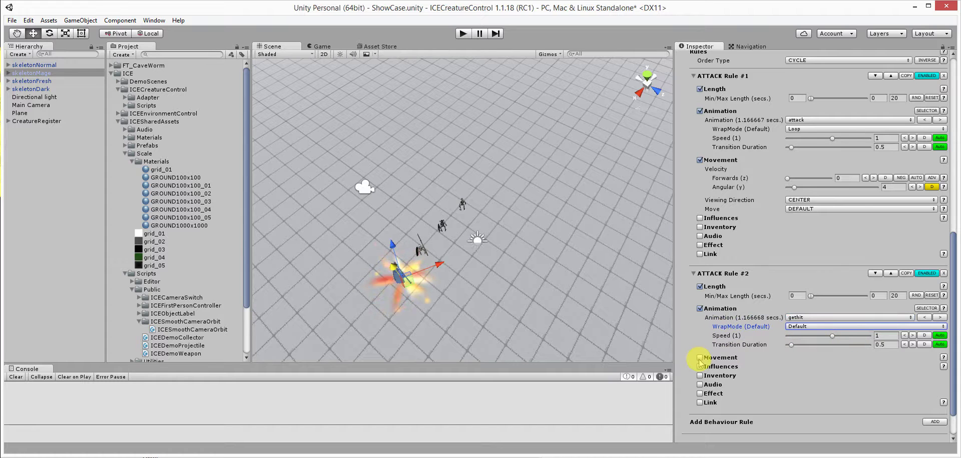
# - Enable movement for ATTACK rule #2 with forwards velocity -0.5, angular velocity 4 and CENTER viewing direction
pyautogui.click(700, 357)
pyautogui.scroll(-3, 751, 370)
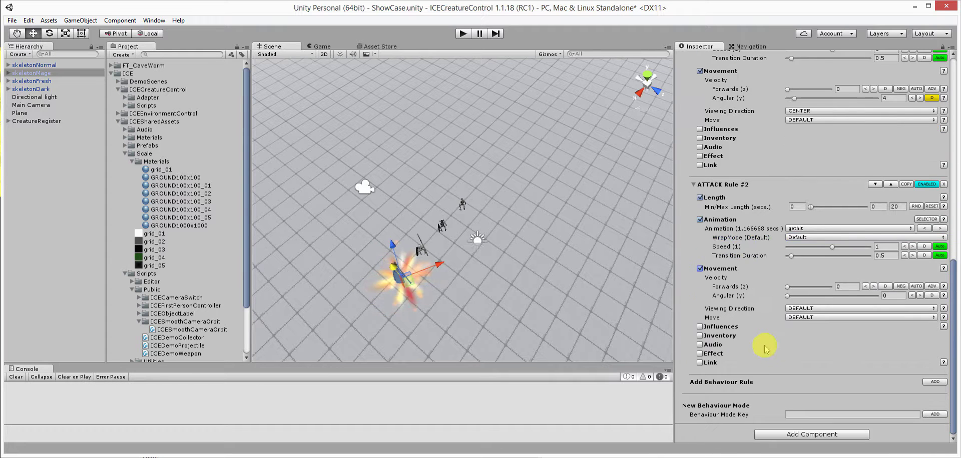
pyautogui.click(901, 287)
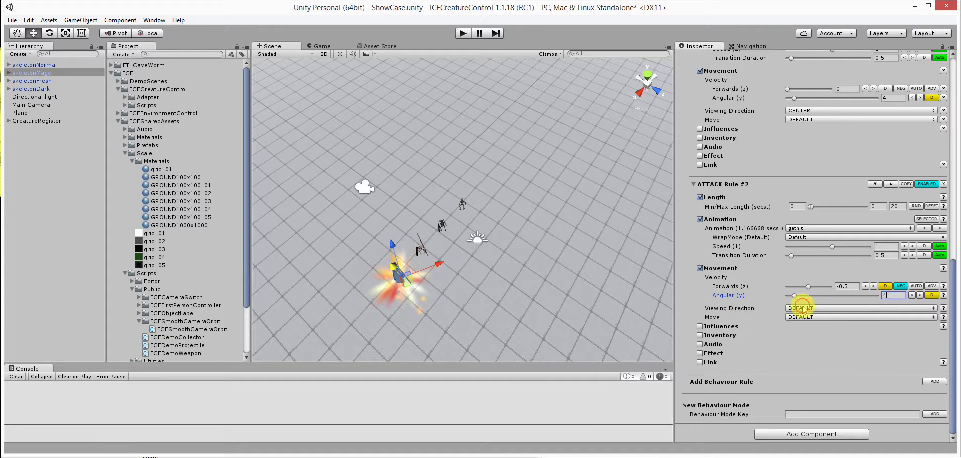
pyautogui.click(802, 307)
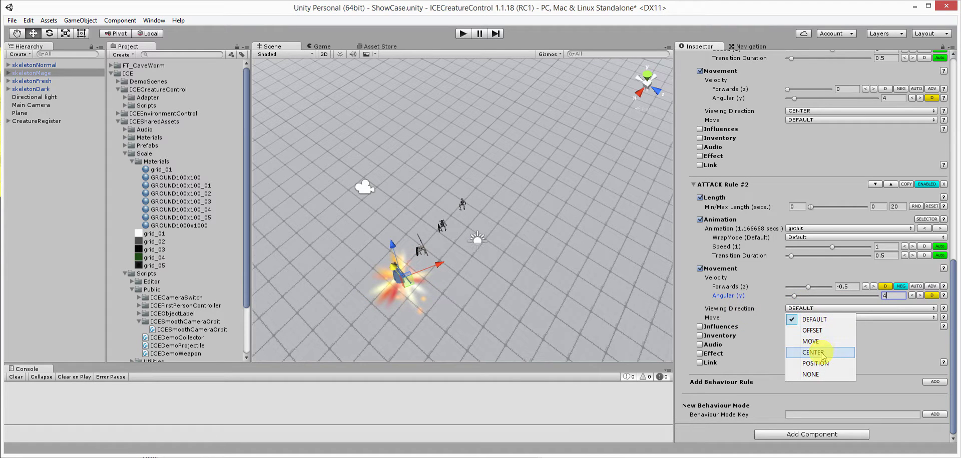
pyautogui.click(821, 353)
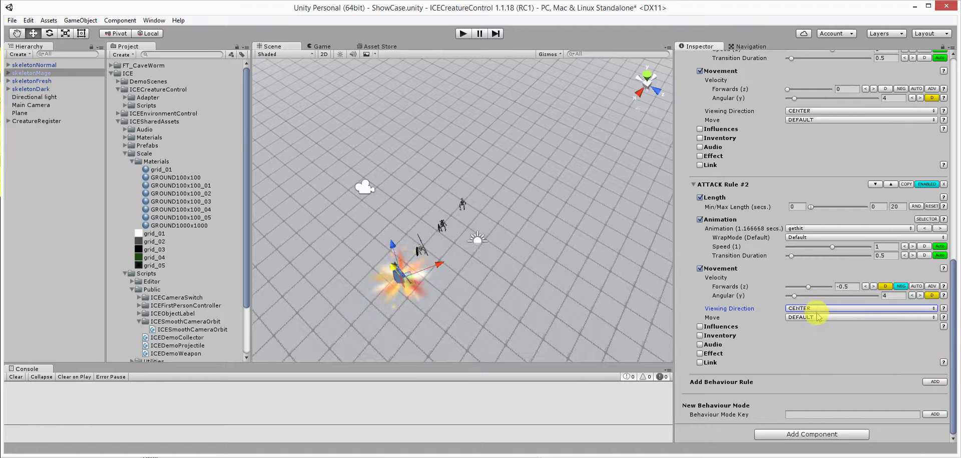
# - Set the length of ATTACK rule #1 to between 1.5 and 3.75 seconds, with the range limit at 5
pyautogui.scroll(3, 773, 267)
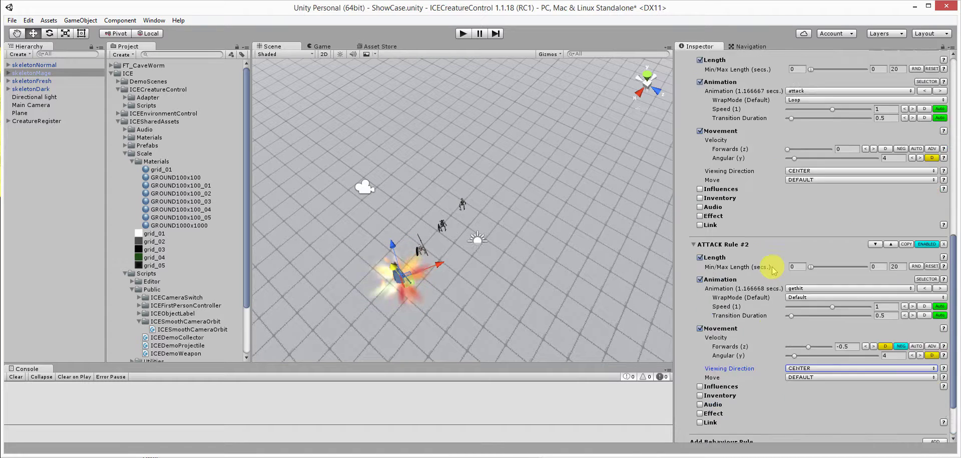
pyautogui.scroll(2, 773, 268)
pyautogui.scroll(3, 757, 313)
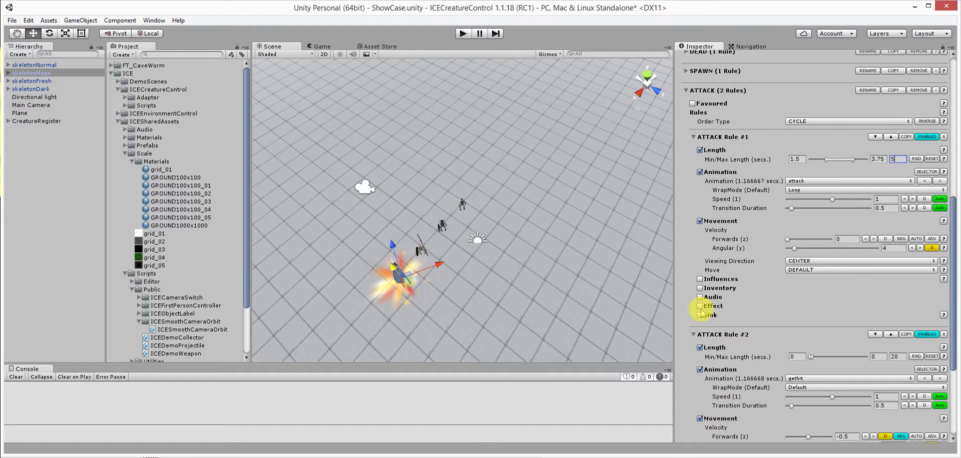
# - Set the length of ATTACK rule #2 to between 1 and 2.25 seconds, with the range limit at 5
pyautogui.scroll(-4, 721, 308)
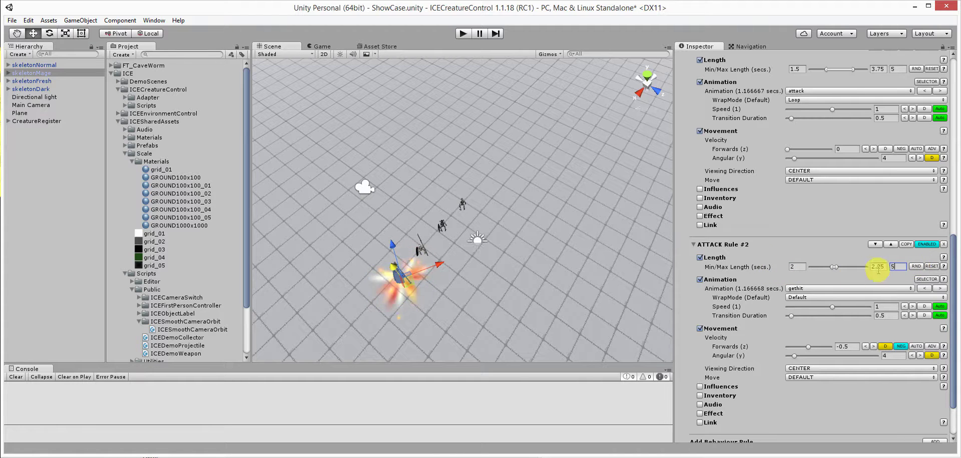
pyautogui.click(799, 267)
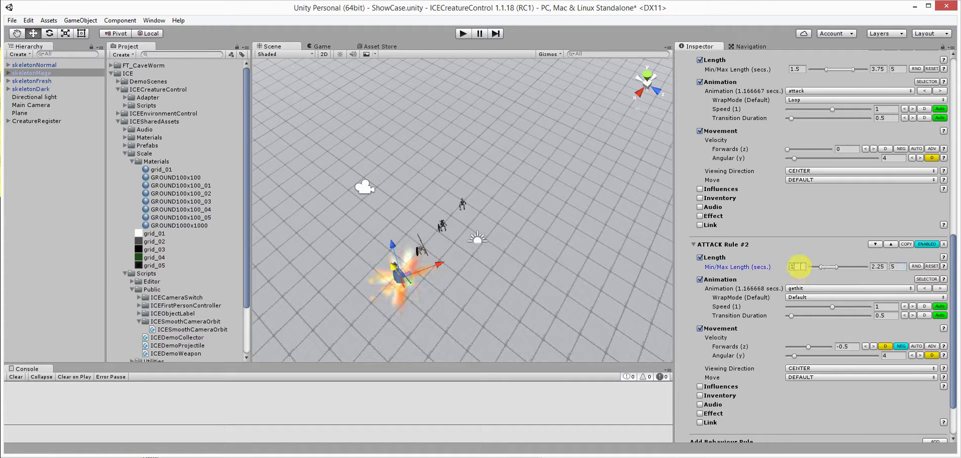
pyautogui.scroll(-3, 791, 275)
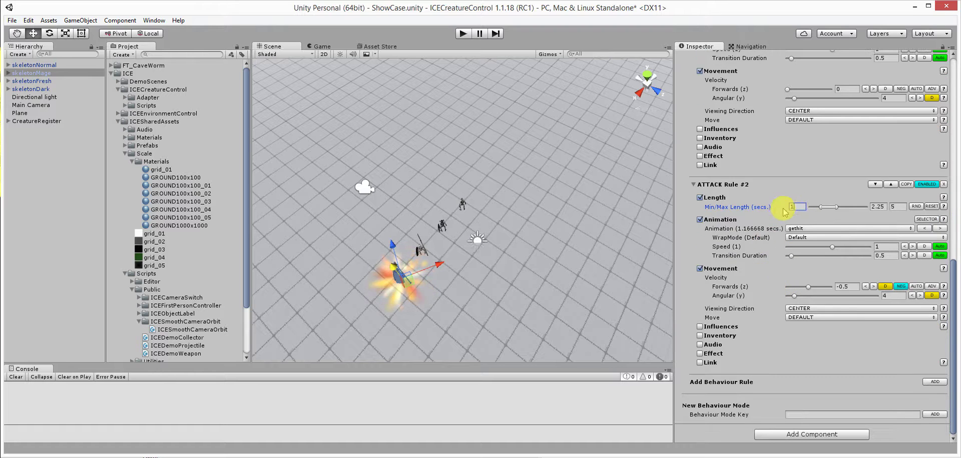
# - Set the order type of the ATTACK behaviour's rules to RANDOM
pyautogui.scroll(10, 725, 253)
pyautogui.scroll(-5, 751, 250)
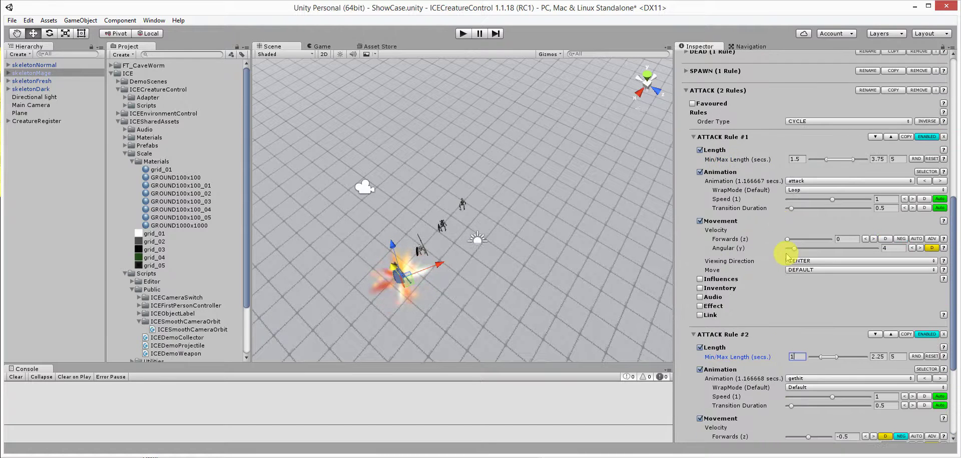
pyautogui.scroll(4, 766, 198)
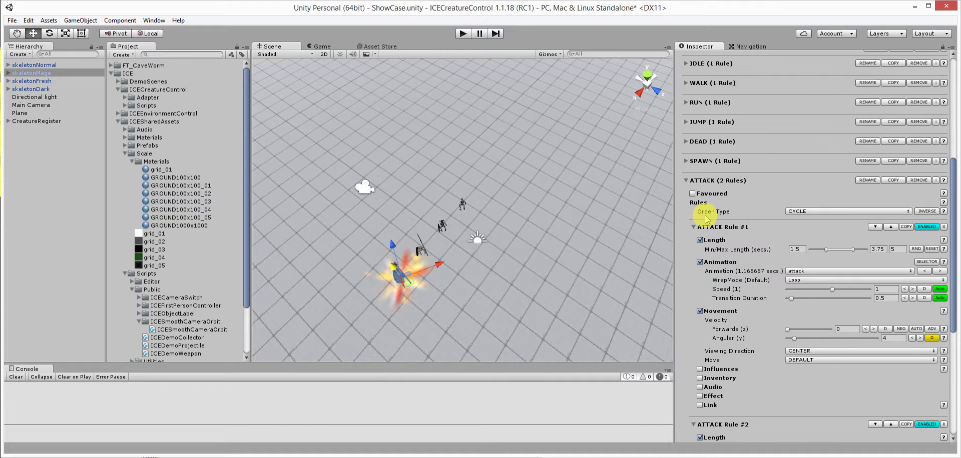
pyautogui.click(804, 210)
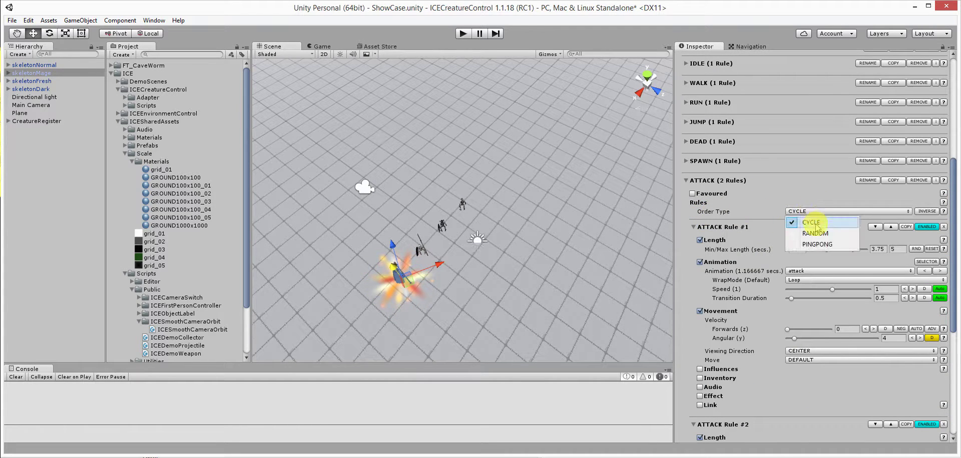
pyautogui.click(815, 233)
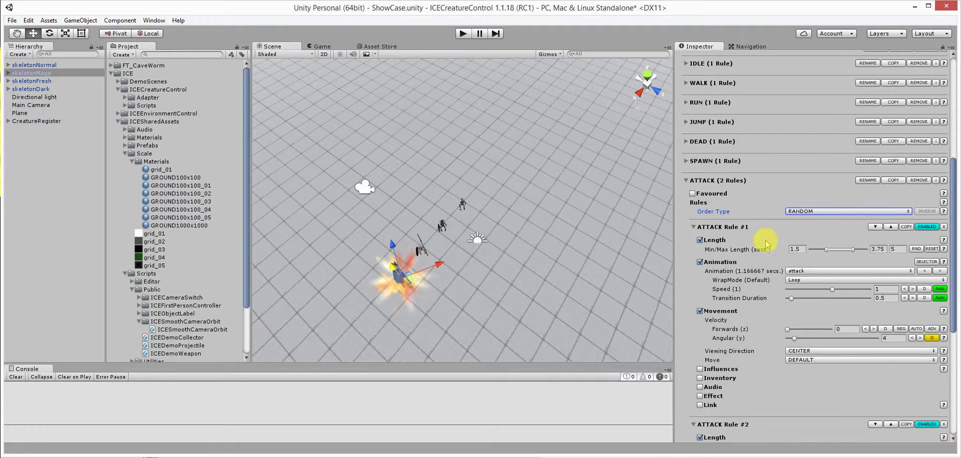
# - Review both ATTACK rules, run the scene to watch the skeletons fight in random rule order, and stop it
pyautogui.scroll(-3, 758, 222)
pyautogui.scroll(-3, 746, 396)
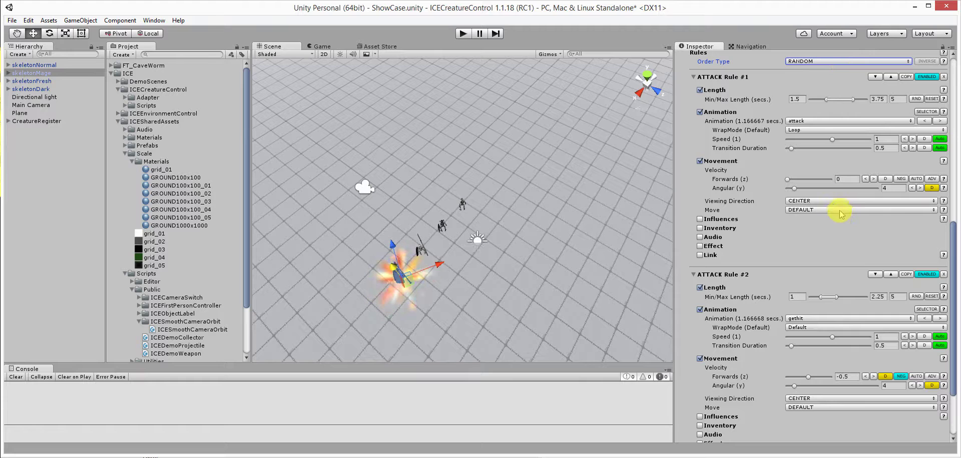
pyautogui.click(463, 33)
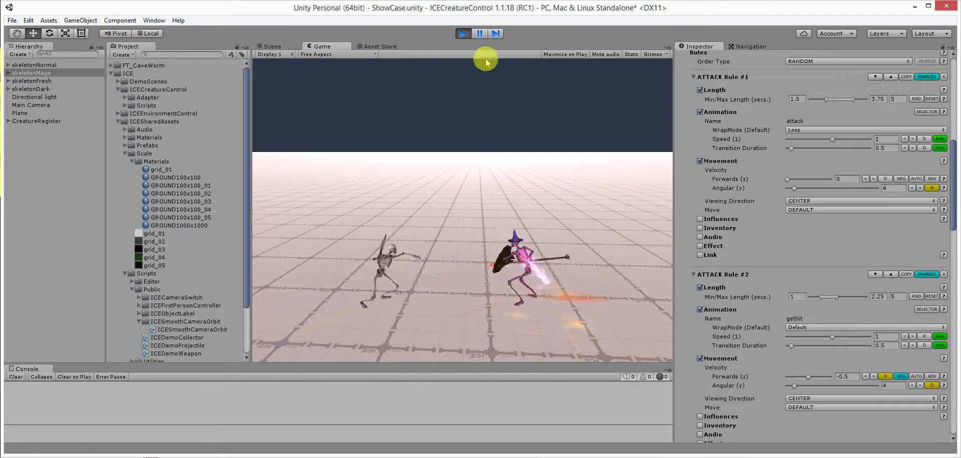
pyautogui.click(463, 33)
# - Copy ATTACK rule #2 into a third rule using the waitingforbattle animation and forwards velocity 0
pyautogui.scroll(-3, 752, 241)
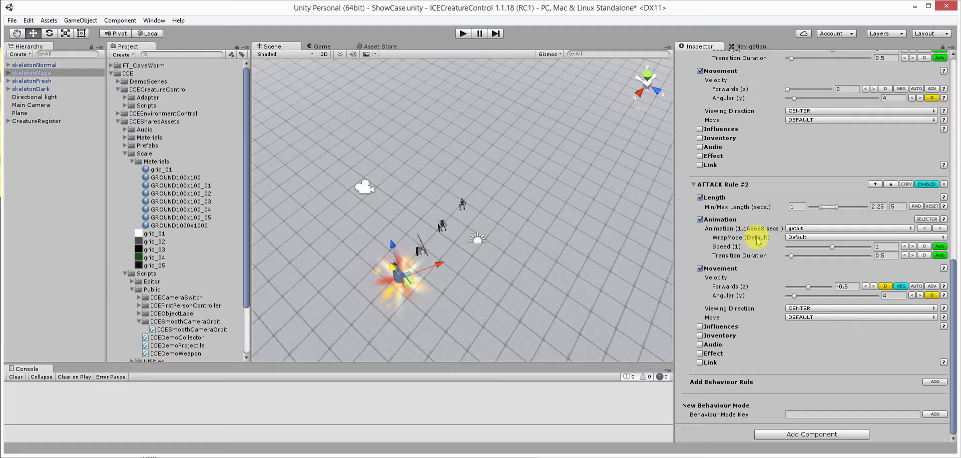
pyautogui.scroll(-3, 740, 205)
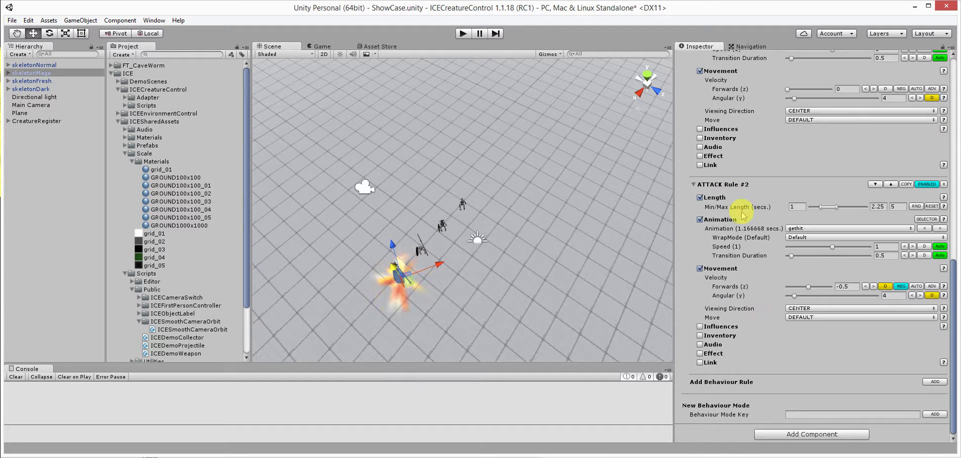
pyautogui.click(809, 238)
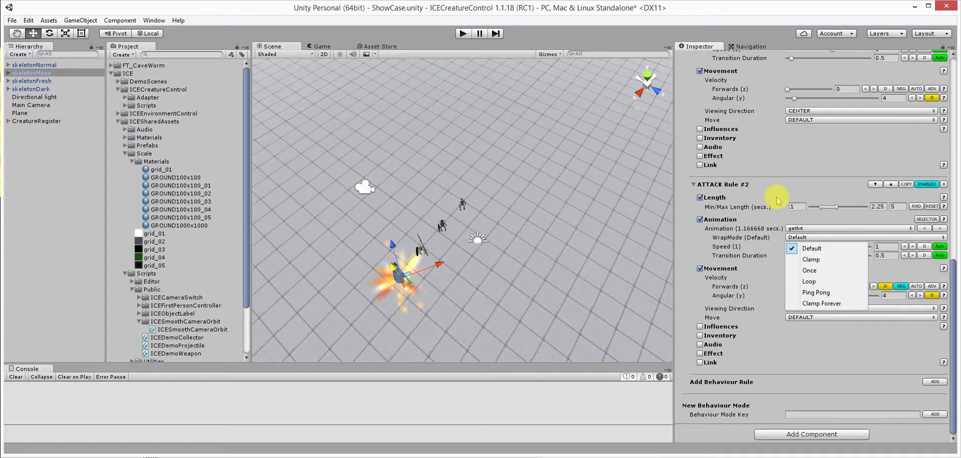
pyautogui.click(906, 188)
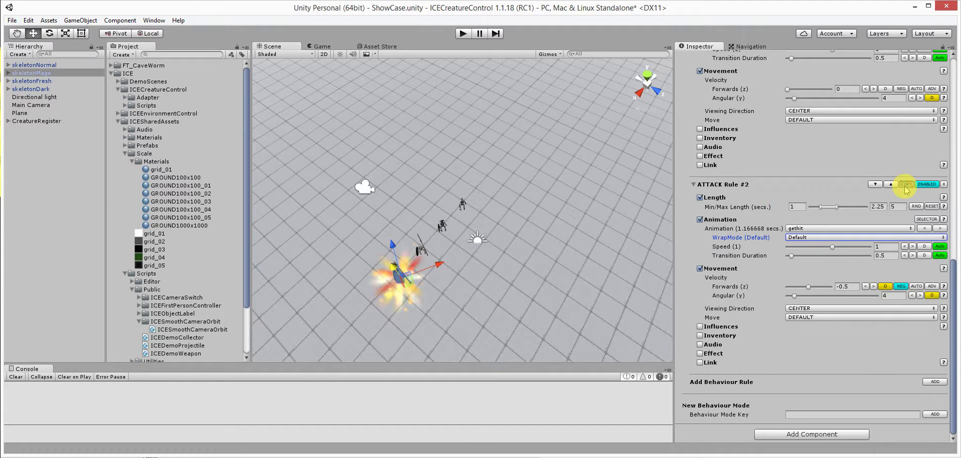
pyautogui.scroll(-9, 818, 215)
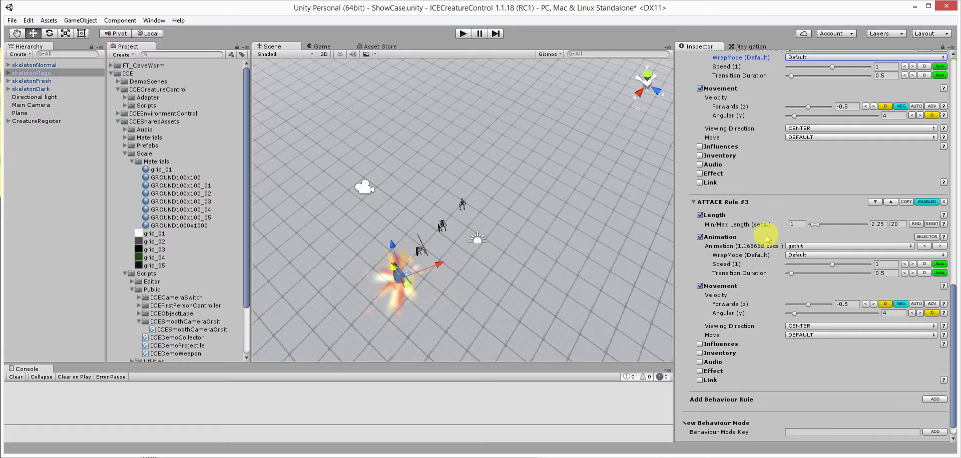
pyautogui.click(811, 246)
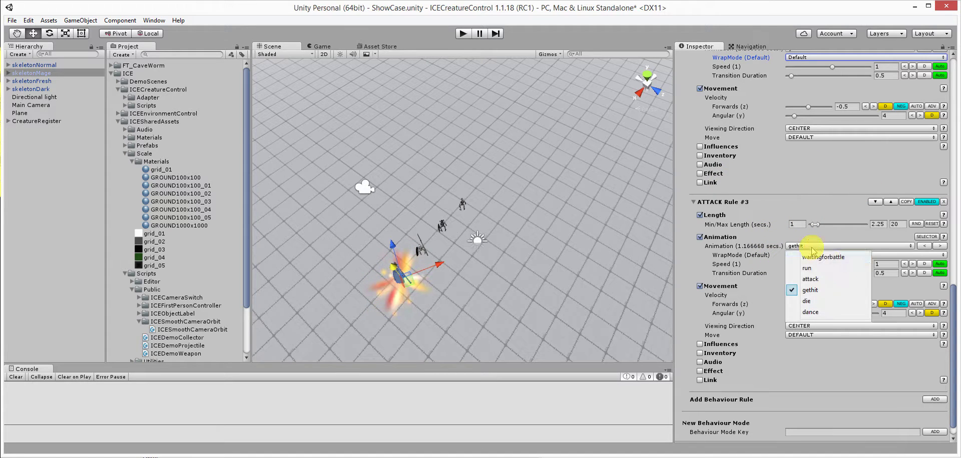
pyautogui.click(826, 258)
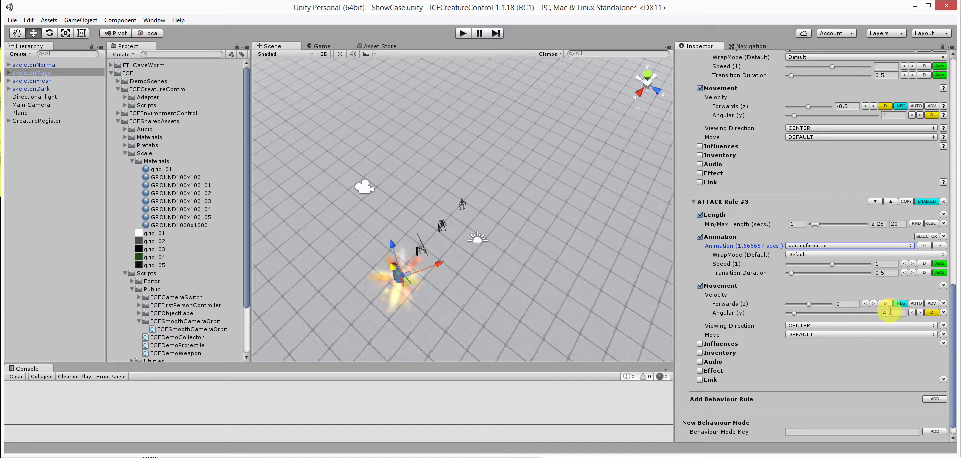
# - Copy ATTACK rule #3 into a fourth rule with the run animation, Loop wrap mode, length 0.5 to 1 second and forwards velocity 1
pyautogui.click(906, 202)
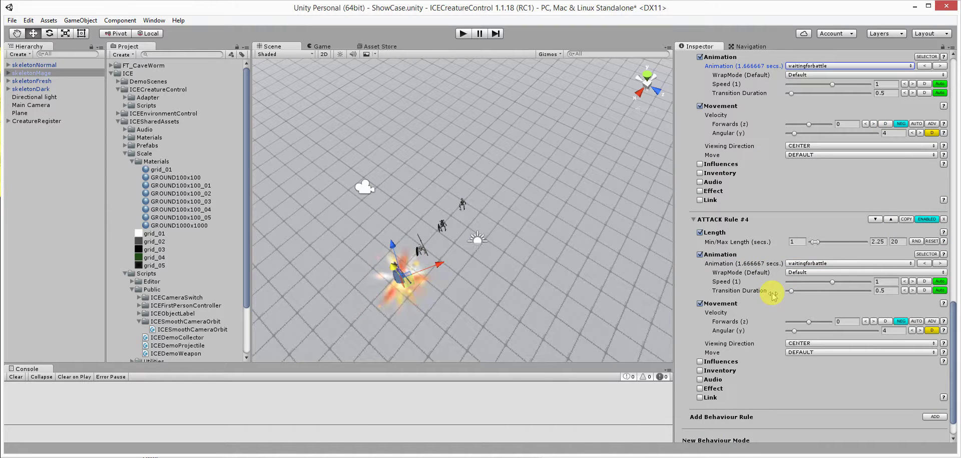
pyautogui.click(830, 263)
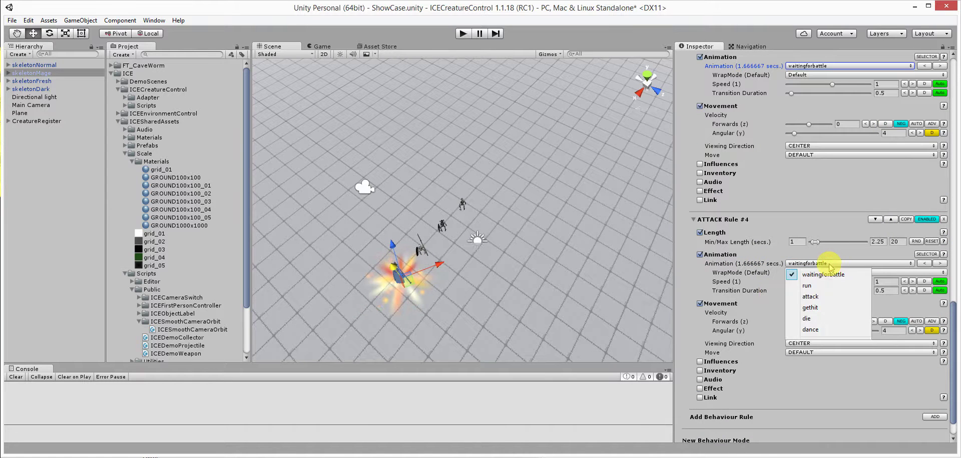
pyautogui.click(815, 287)
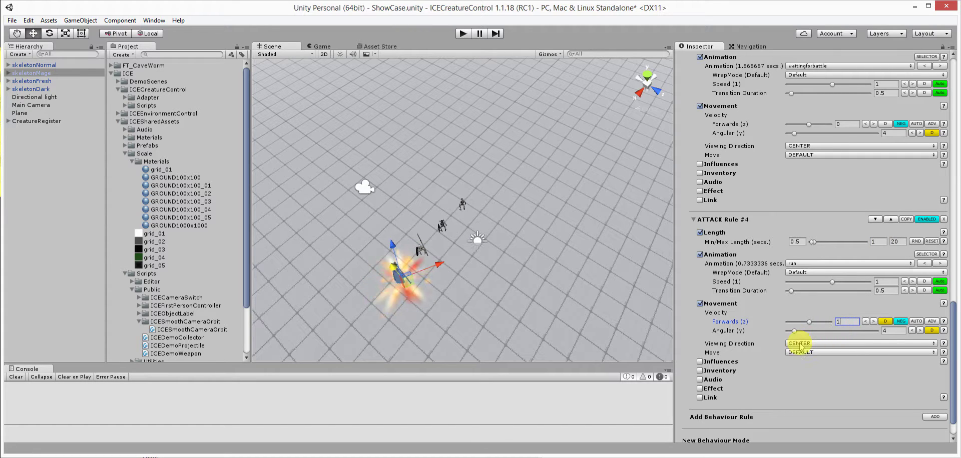
pyautogui.click(810, 275)
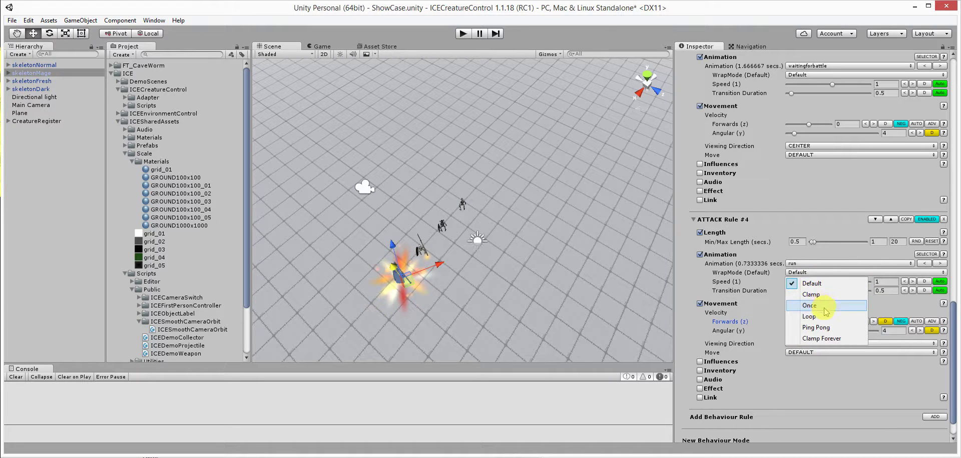
pyautogui.click(811, 316)
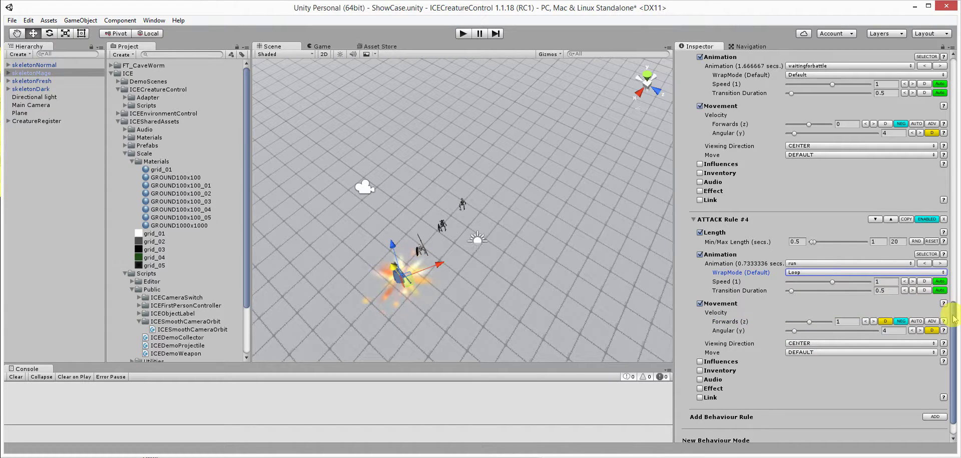
# - Run the scene to test skeletonMage's four ATTACK rules against skeletonNormal, and stop it
pyautogui.scroll(3, 954, 320)
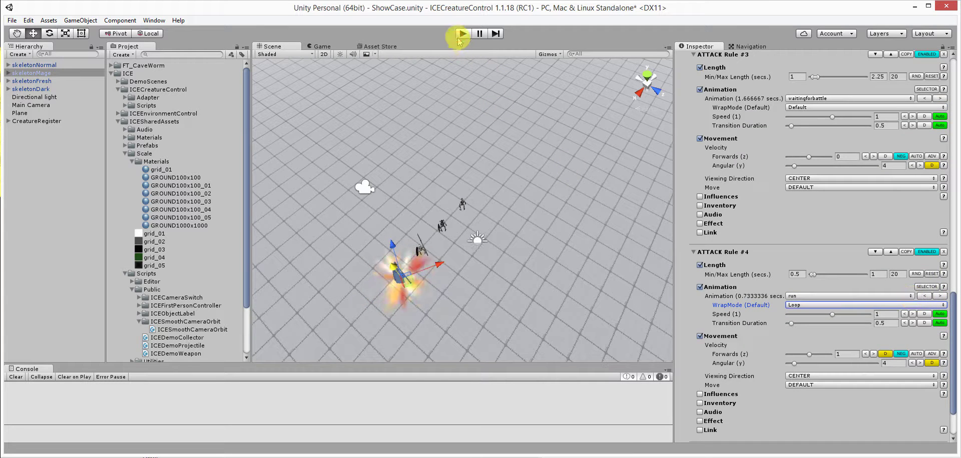
pyautogui.click(459, 36)
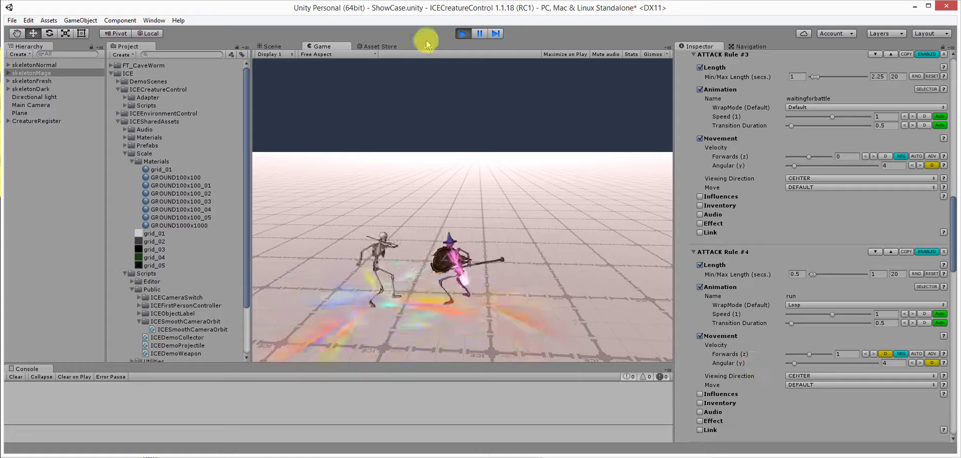
pyautogui.click(463, 34)
# - Save skeletonMage's behaviours as skeletonmage.cc_behaviours in the project's Assets folder
pyautogui.scroll(15, 764, 216)
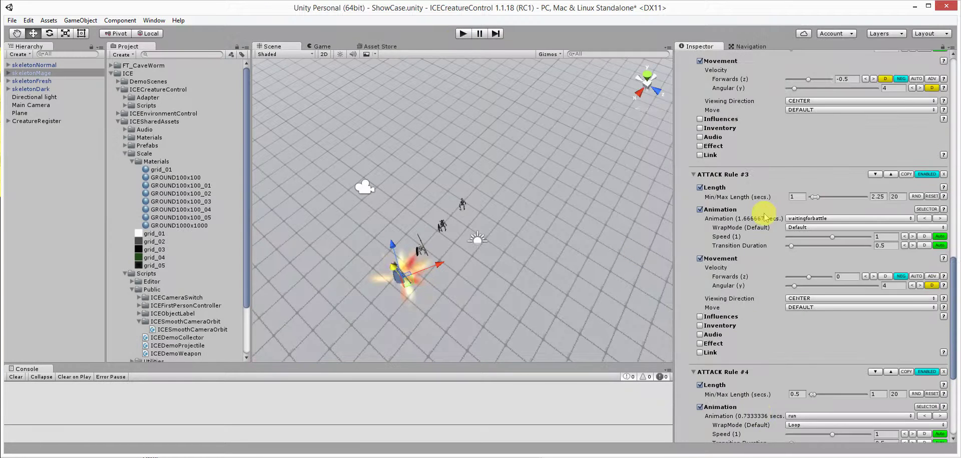
pyautogui.scroll(9, 727, 138)
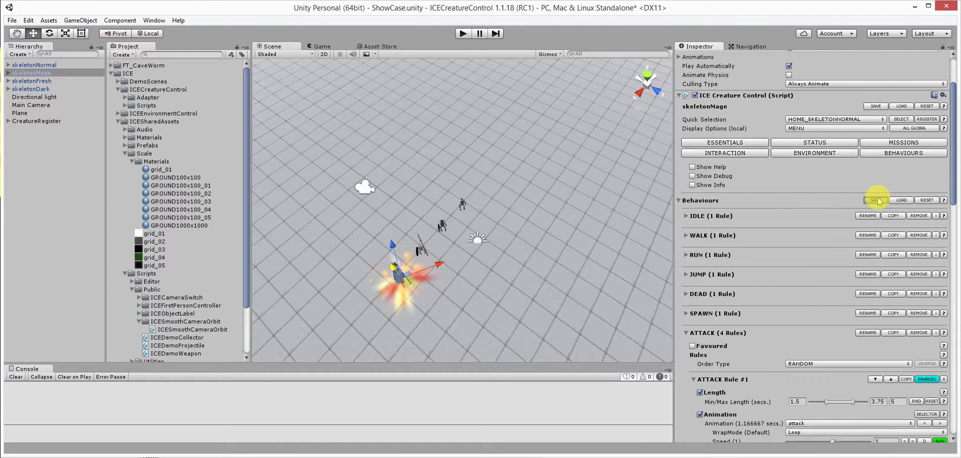
pyautogui.click(875, 200)
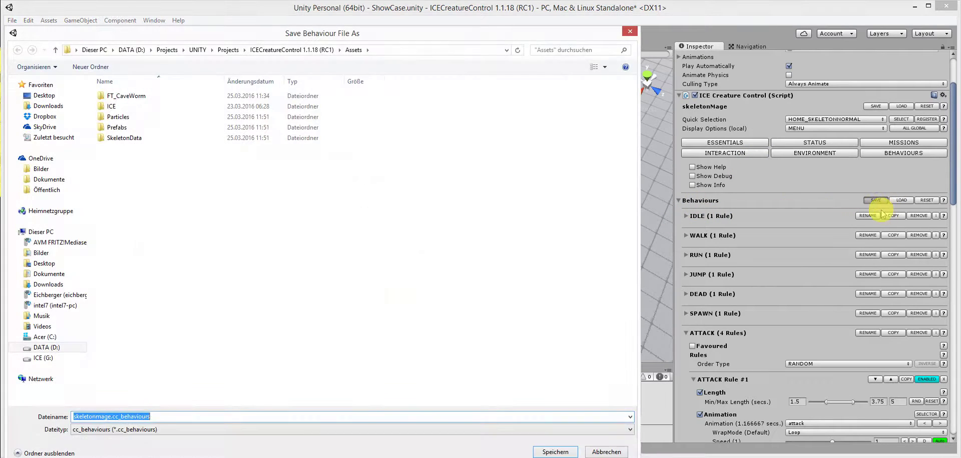
pyautogui.click(556, 452)
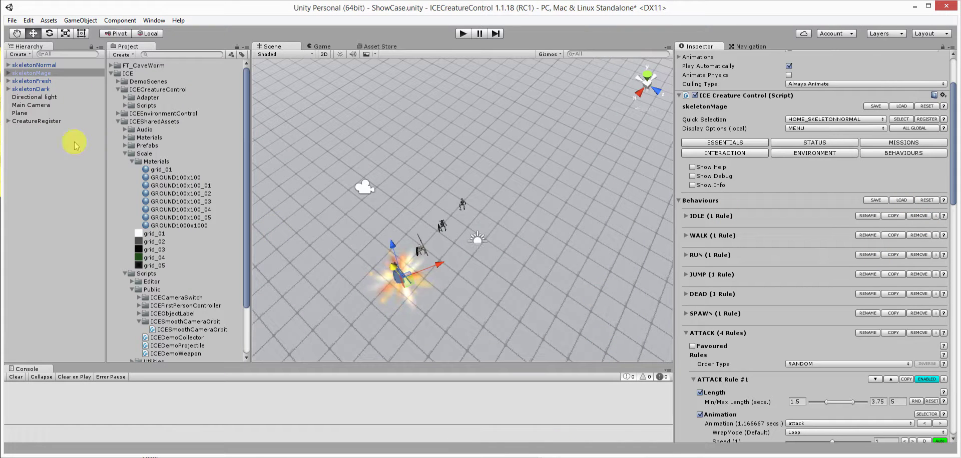
# - Load the saved skeletonmage.cc_behaviours file into skeletonNormal's Behaviours section
pyautogui.click(23, 65)
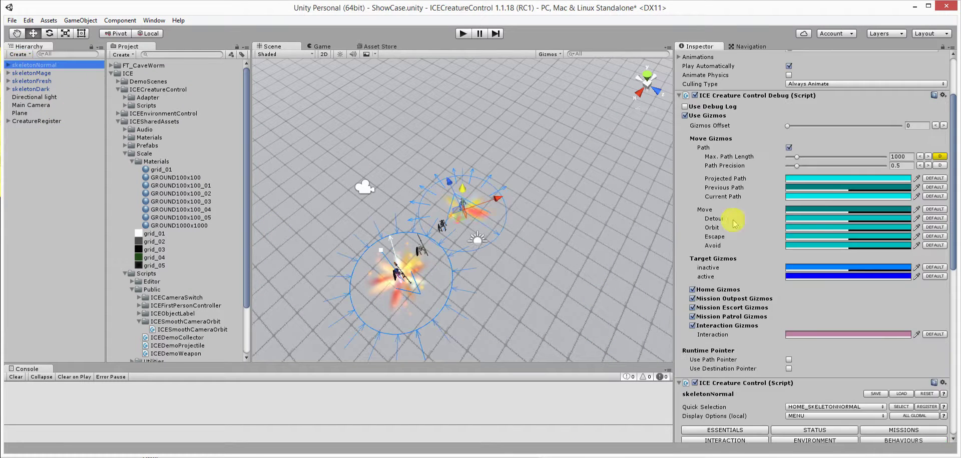
pyautogui.scroll(-5, 781, 215)
pyautogui.click(890, 291)
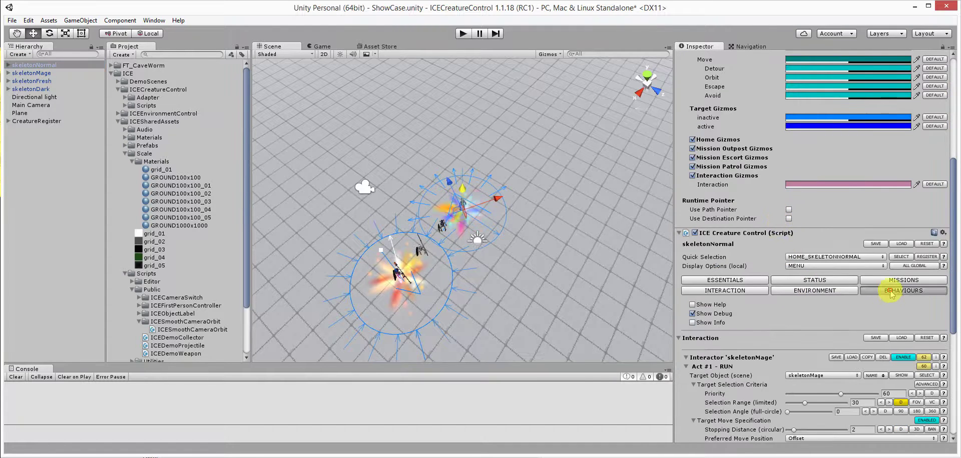
pyautogui.scroll(-5, 801, 223)
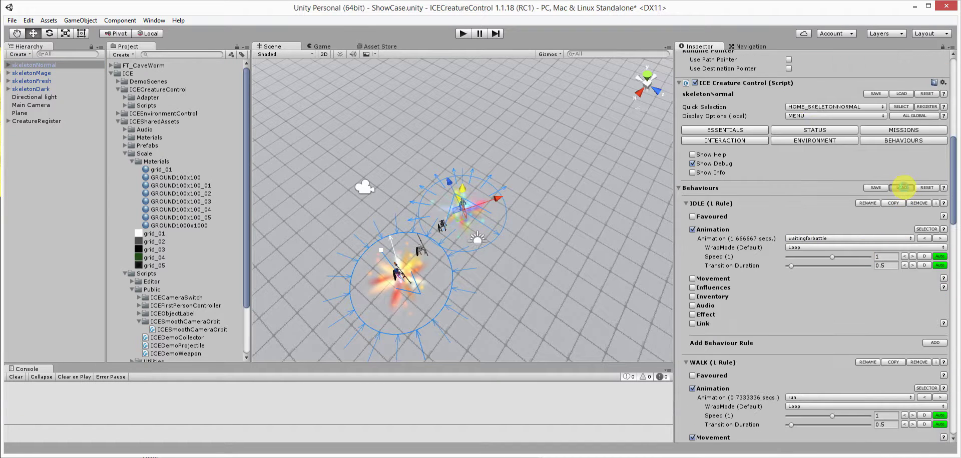
pyautogui.click(901, 187)
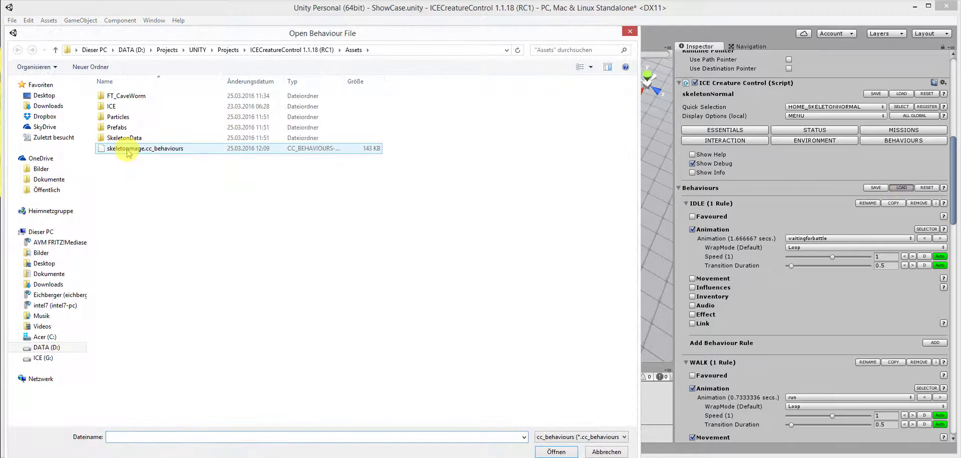
pyautogui.click(128, 149)
pyautogui.click(555, 451)
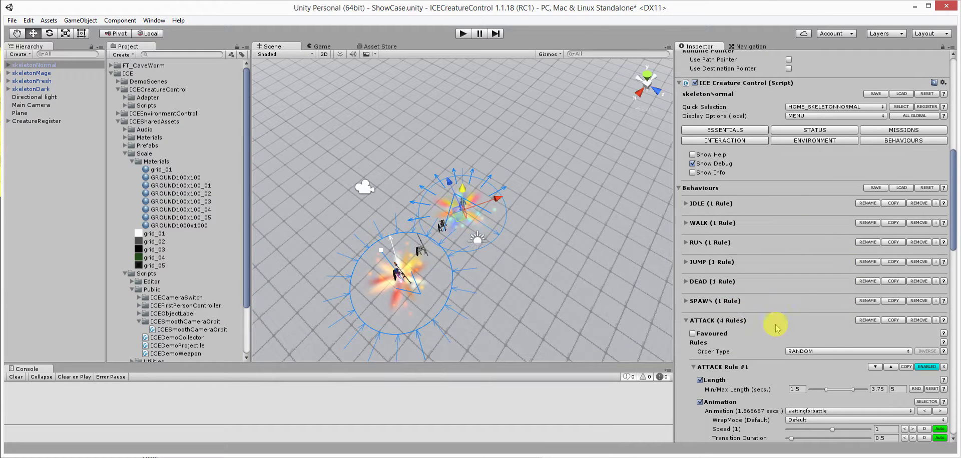
# - Run the scene to test skeletonNormal with the loaded behaviours, and stop it
pyautogui.moveTo(950, 208)
pyautogui.mouseDown()
pyautogui.moveTo(956, 257)
pyautogui.moveTo(955, 223)
pyautogui.mouseUp()
pyautogui.click(463, 34)
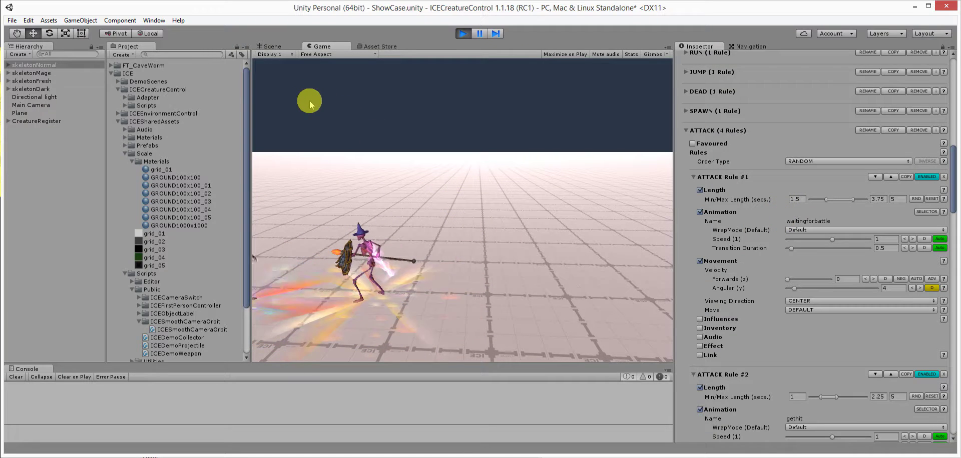
pyautogui.click(463, 34)
# - Set skeletonNormal's ATTACK rule #2 to a length of 0.5 to 0.75 seconds with Loop wrap mode
pyautogui.scroll(-10, 779, 250)
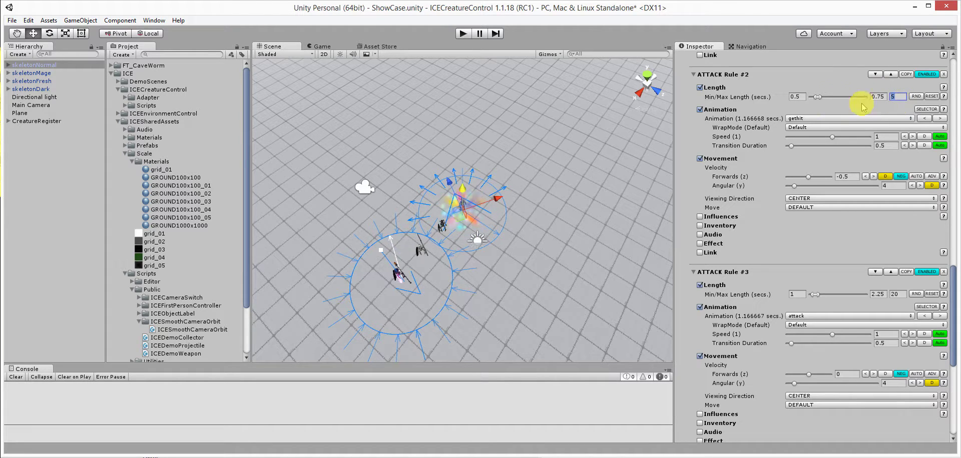
pyautogui.click(823, 129)
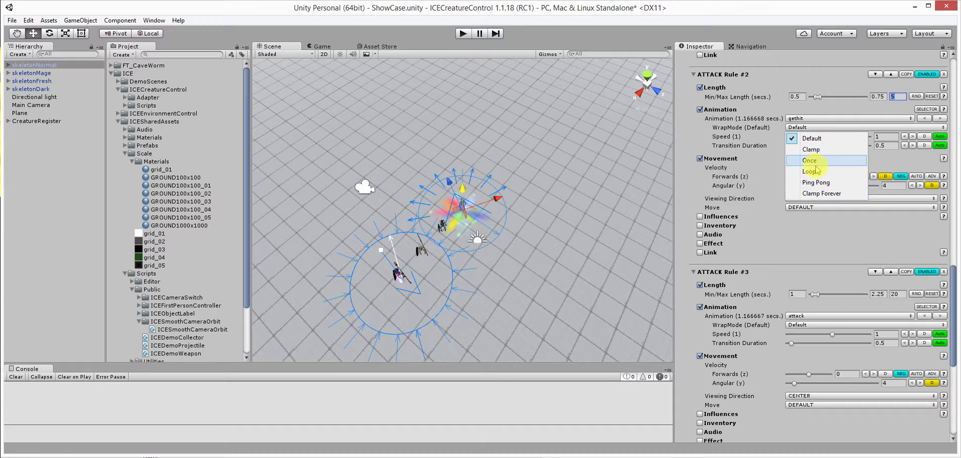
pyautogui.click(812, 171)
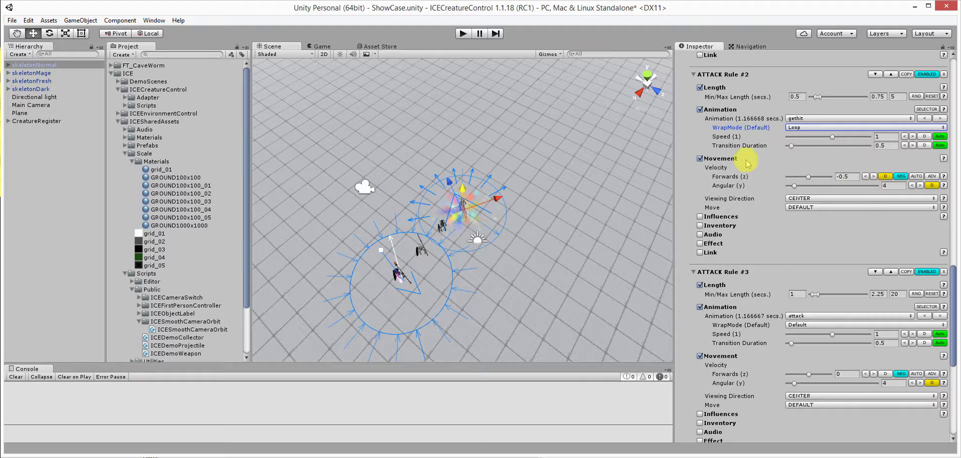
# - Run the scene to watch both skeletons fight with skeletonNormal's adjusted ATTACK rules
pyautogui.scroll(10, 811, 161)
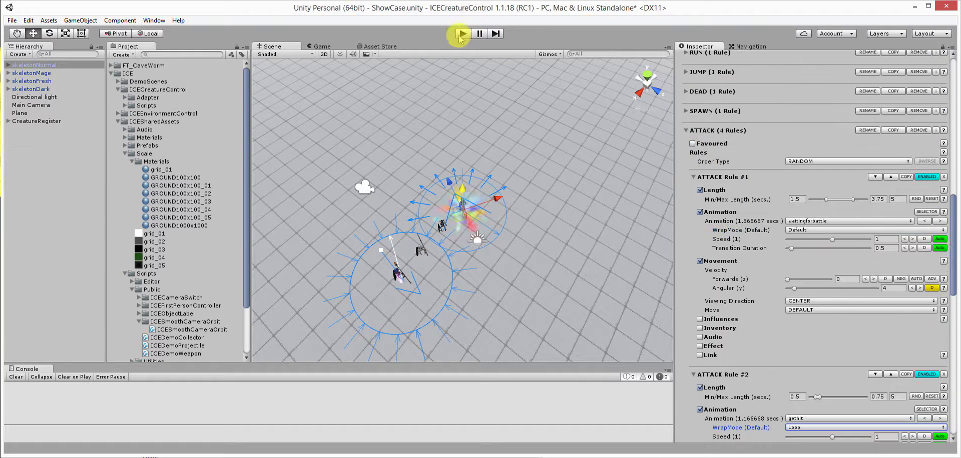
pyautogui.click(459, 34)
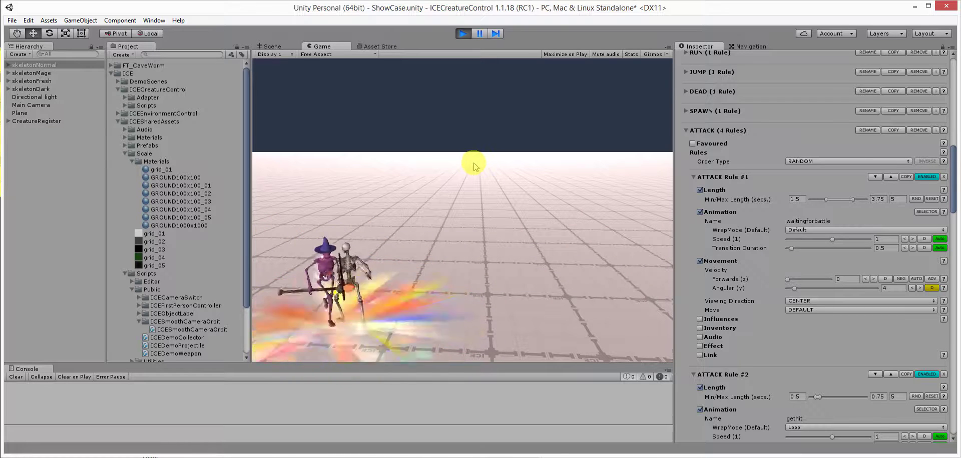
pyautogui.scroll(8, 779, 200)
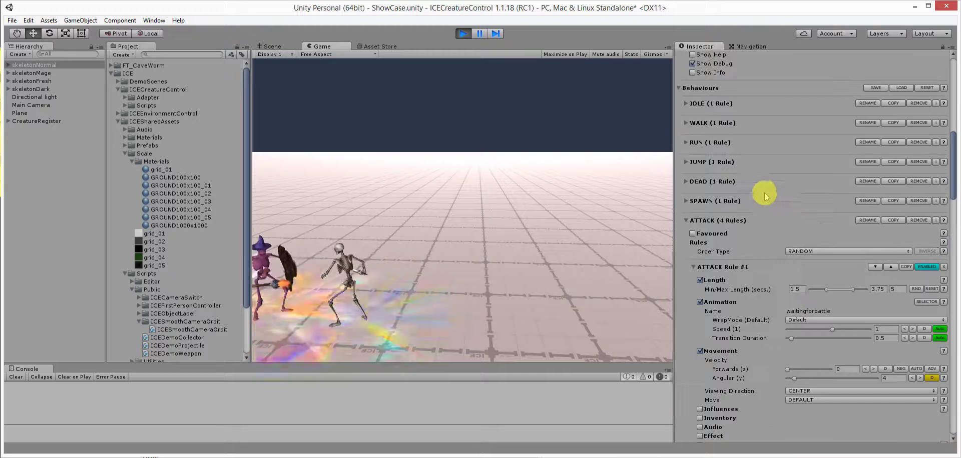